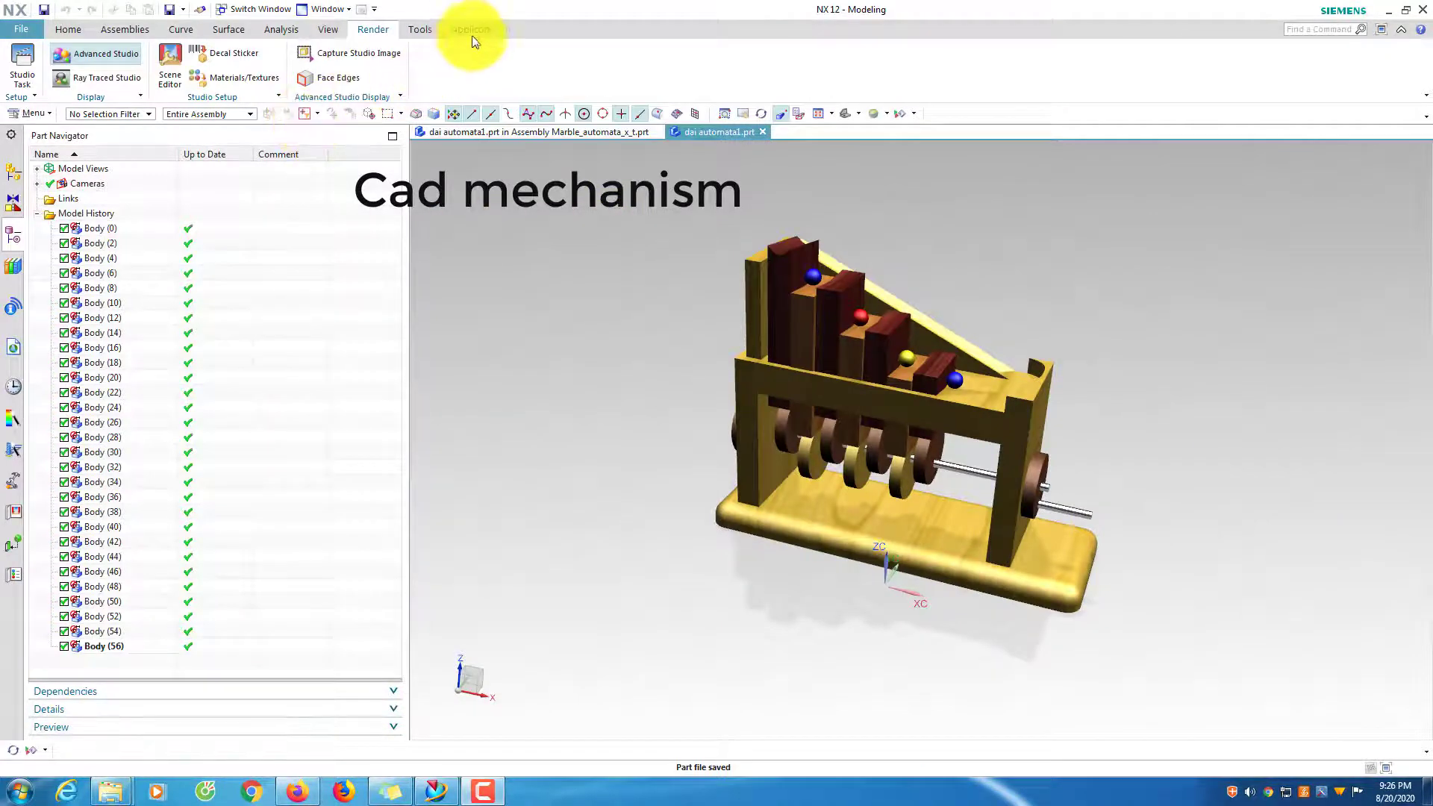
Open the Application tab and expand More to list the additional application environments.
{"action": "left_click", "coordinate": [477, 33]}
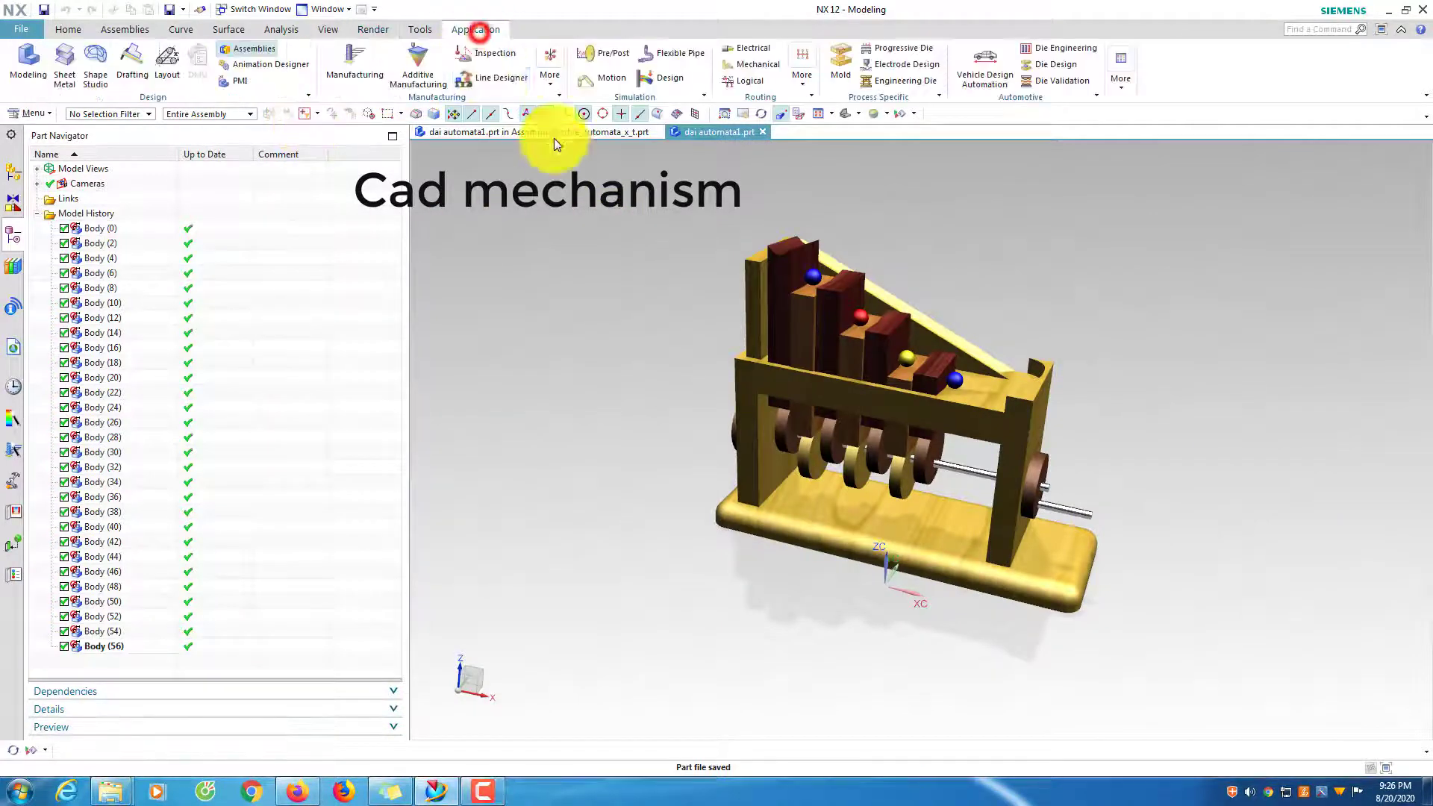
{"action": "left_click", "coordinate": [1120, 102]}
Enter Mechatronics Concept Designer and start a rigid body with the base, both posts, crossbar and back ramp.
{"action": "left_click", "coordinate": [1170, 209]}
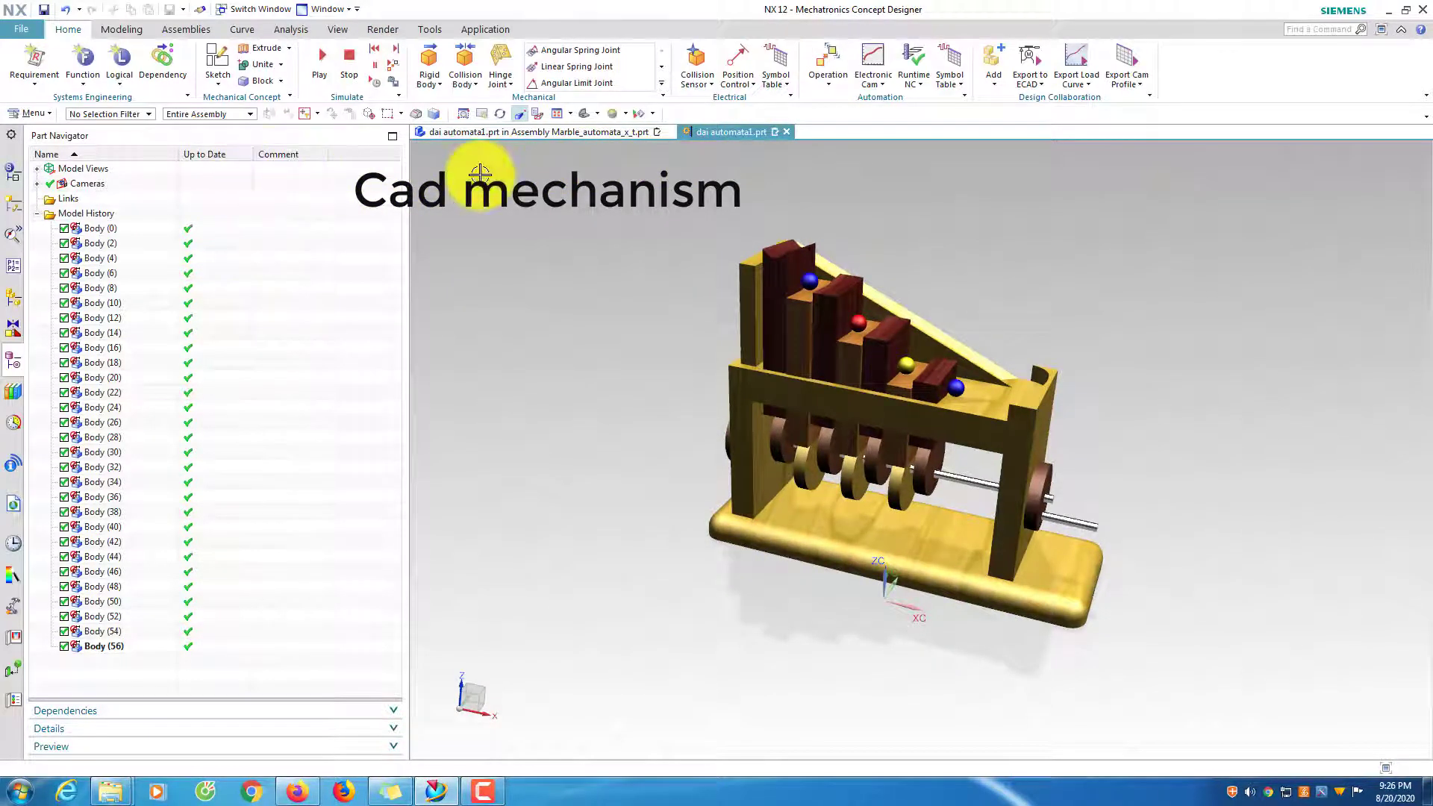
{"action": "left_click", "coordinate": [429, 61]}
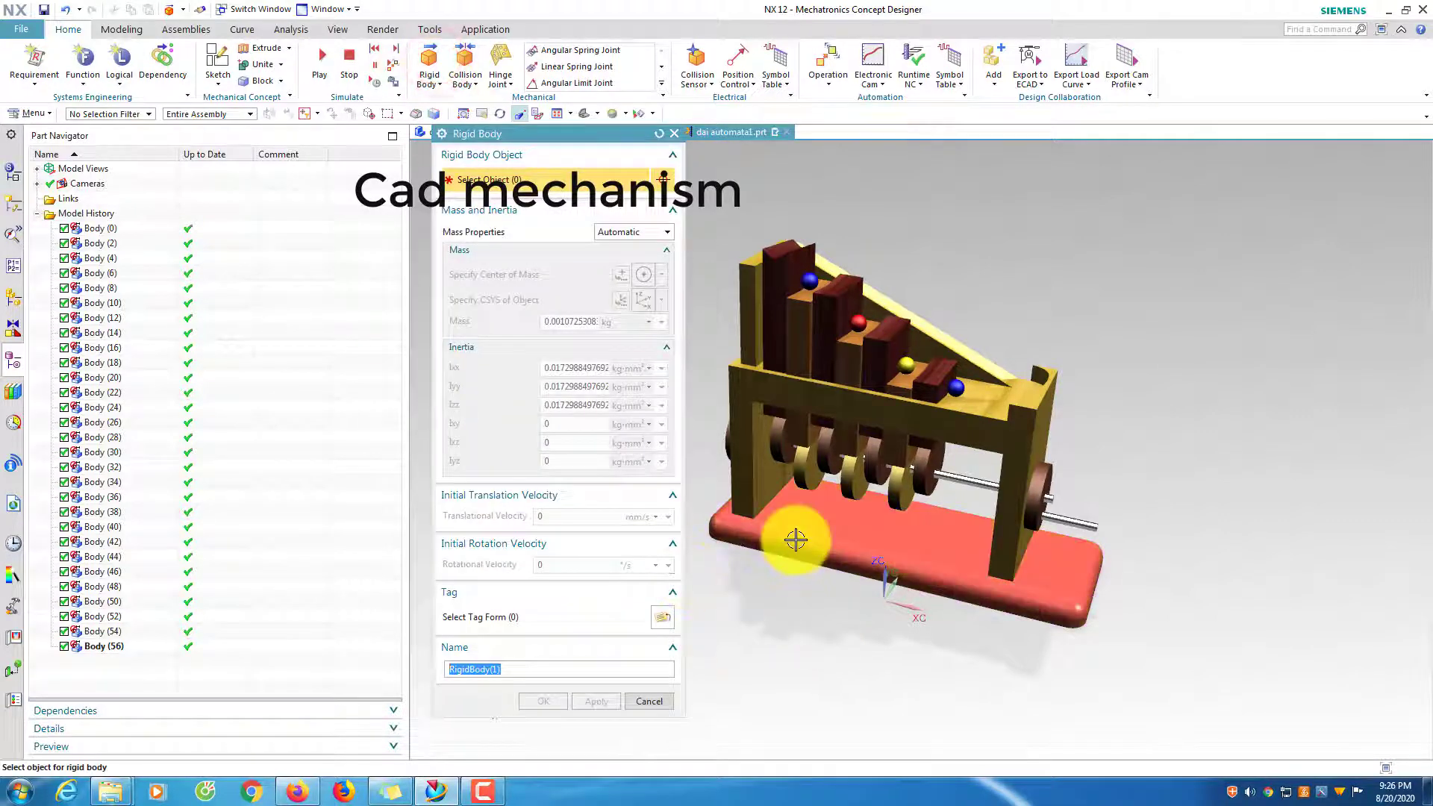
{"action": "left_click", "coordinate": [793, 544]}
{"action": "left_click", "coordinate": [755, 471]}
{"action": "left_click", "coordinate": [1012, 451]}
{"action": "left_click", "coordinate": [992, 407]}
{"action": "left_click", "coordinate": [989, 371]}
Add the left rear board and turn-around piece, name the rigid body 'base' and create it.
{"action": "left_click", "coordinate": [758, 297]}
{"action": "left_click", "coordinate": [1051, 388]}
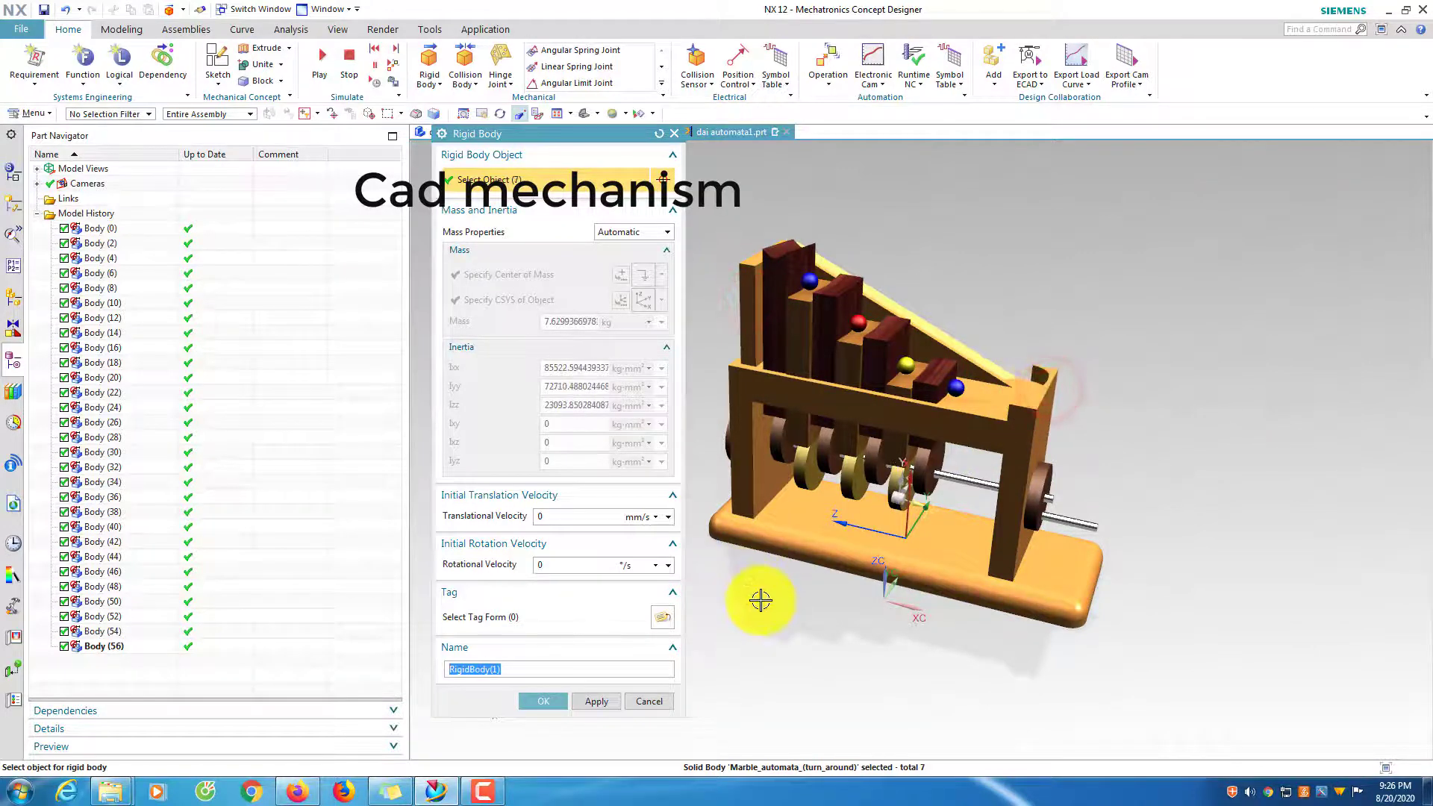
{"action": "left_click", "coordinate": [563, 704]}
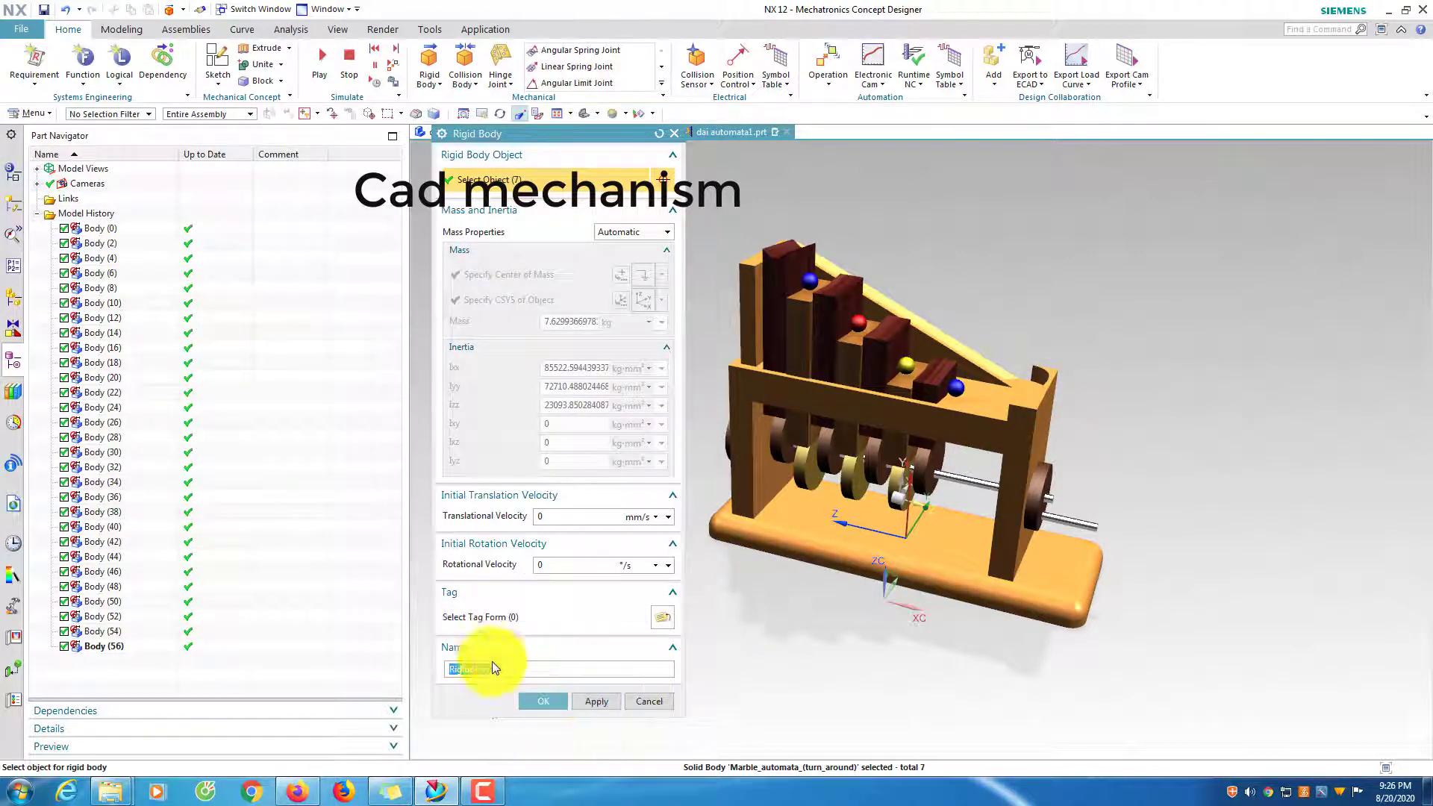
{"action": "left_click", "coordinate": [477, 665]}
{"action": "type", "text": "base"}
{"action": "left_click", "coordinate": [561, 704]}
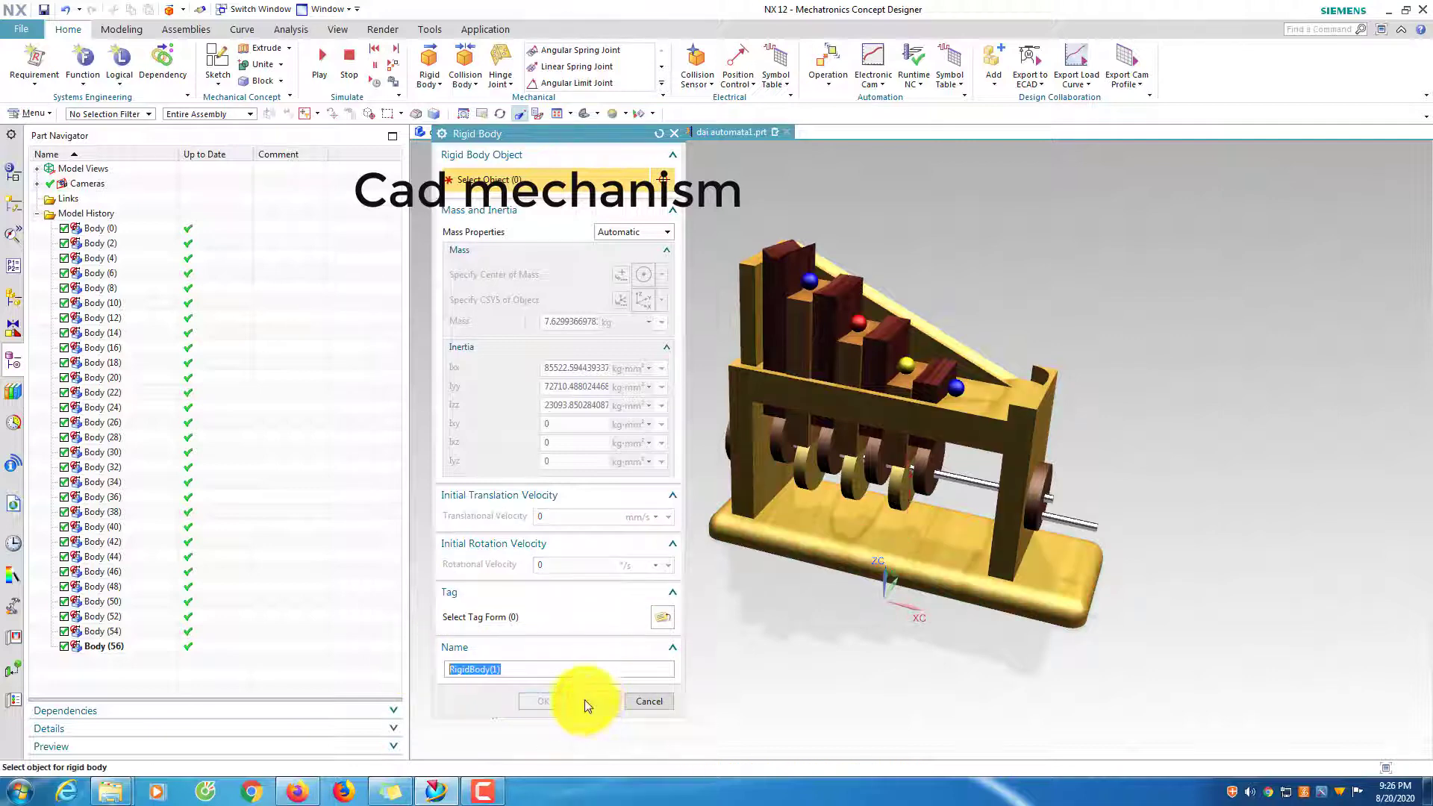
Select the crank cam and dowel shaft for a new rigid body.
{"action": "scroll", "coordinate": [1038, 506], "scroll_direction": "up", "scroll_amount": 3}
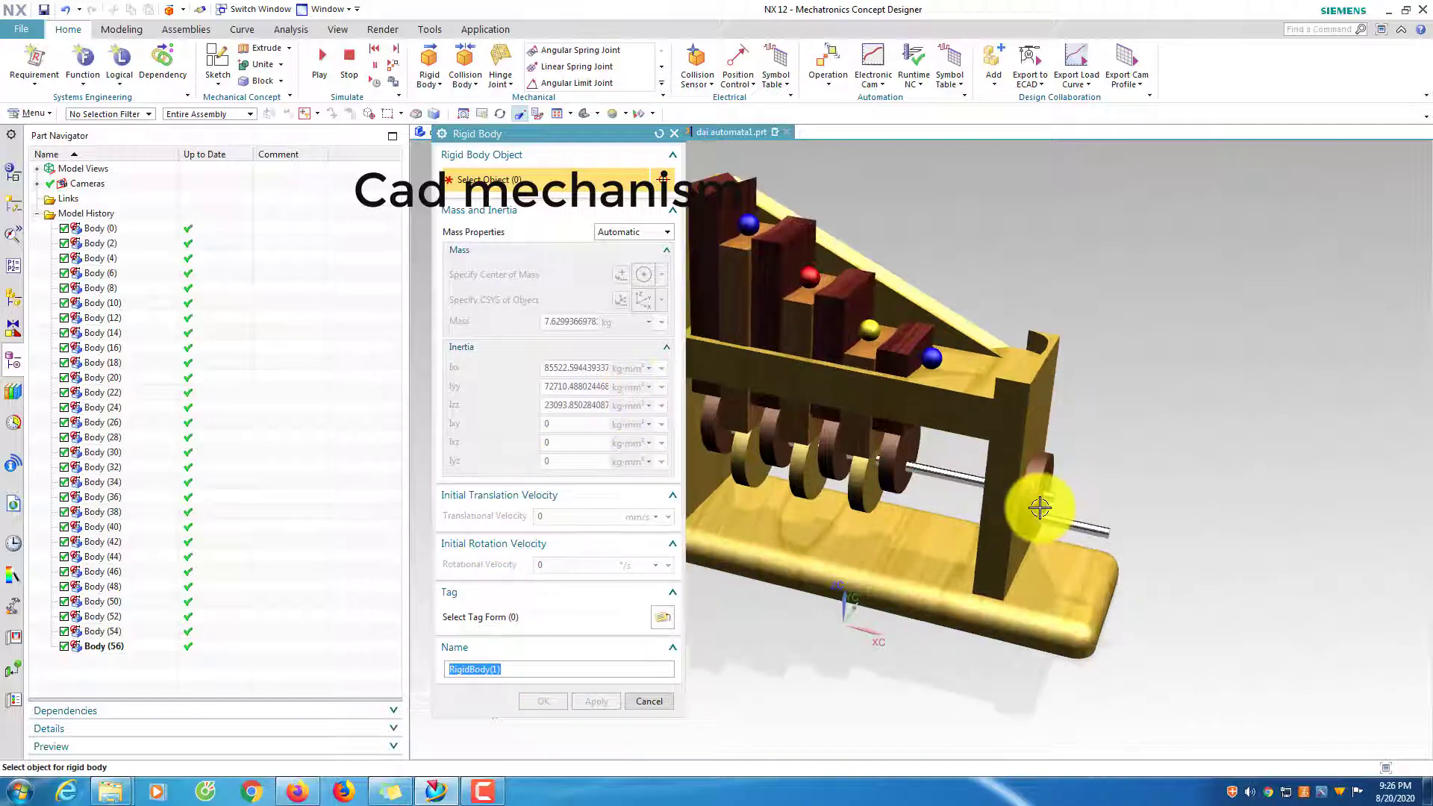
{"action": "left_click", "coordinate": [1036, 508]}
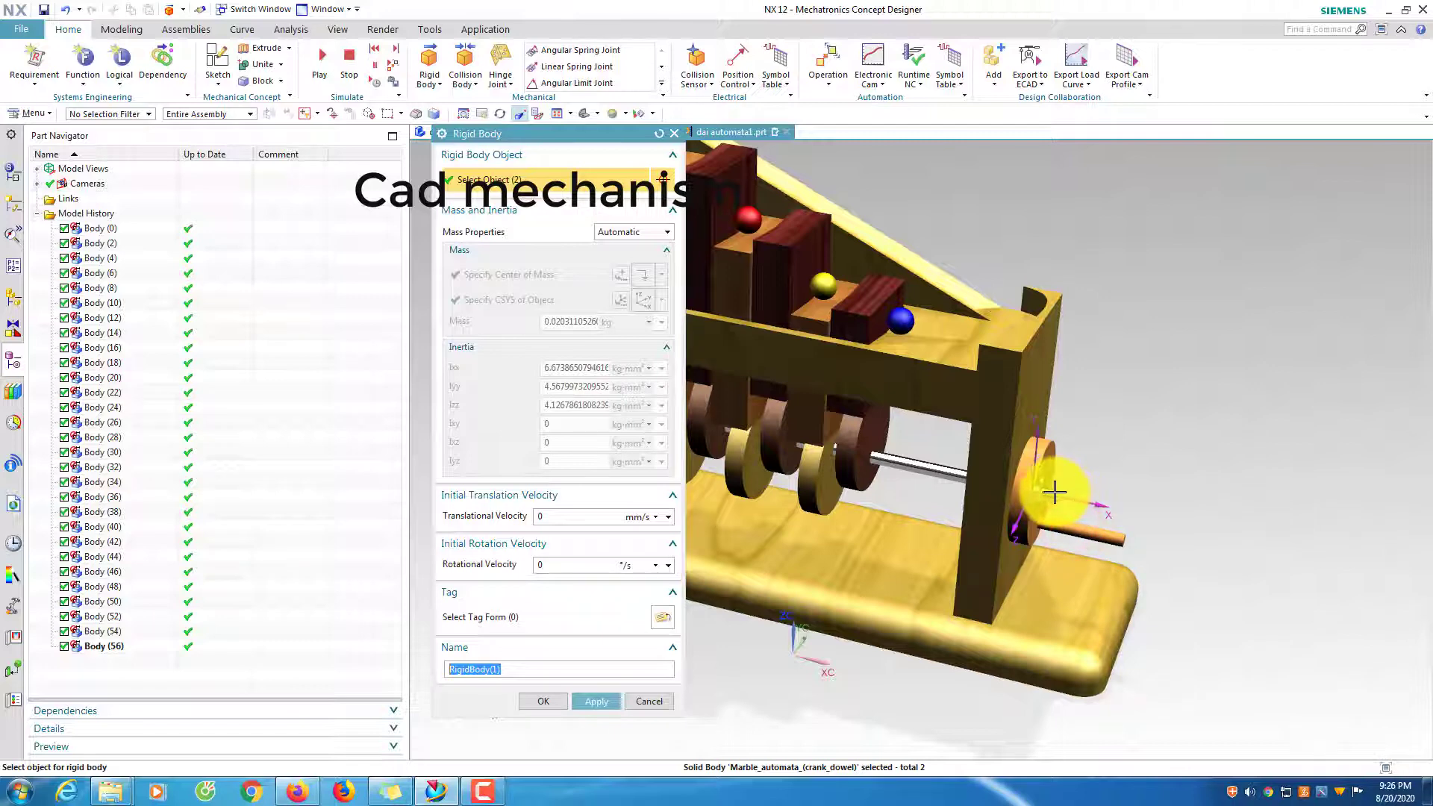
{"action": "scroll", "coordinate": [1055, 492], "scroll_direction": "up", "scroll_amount": 4}
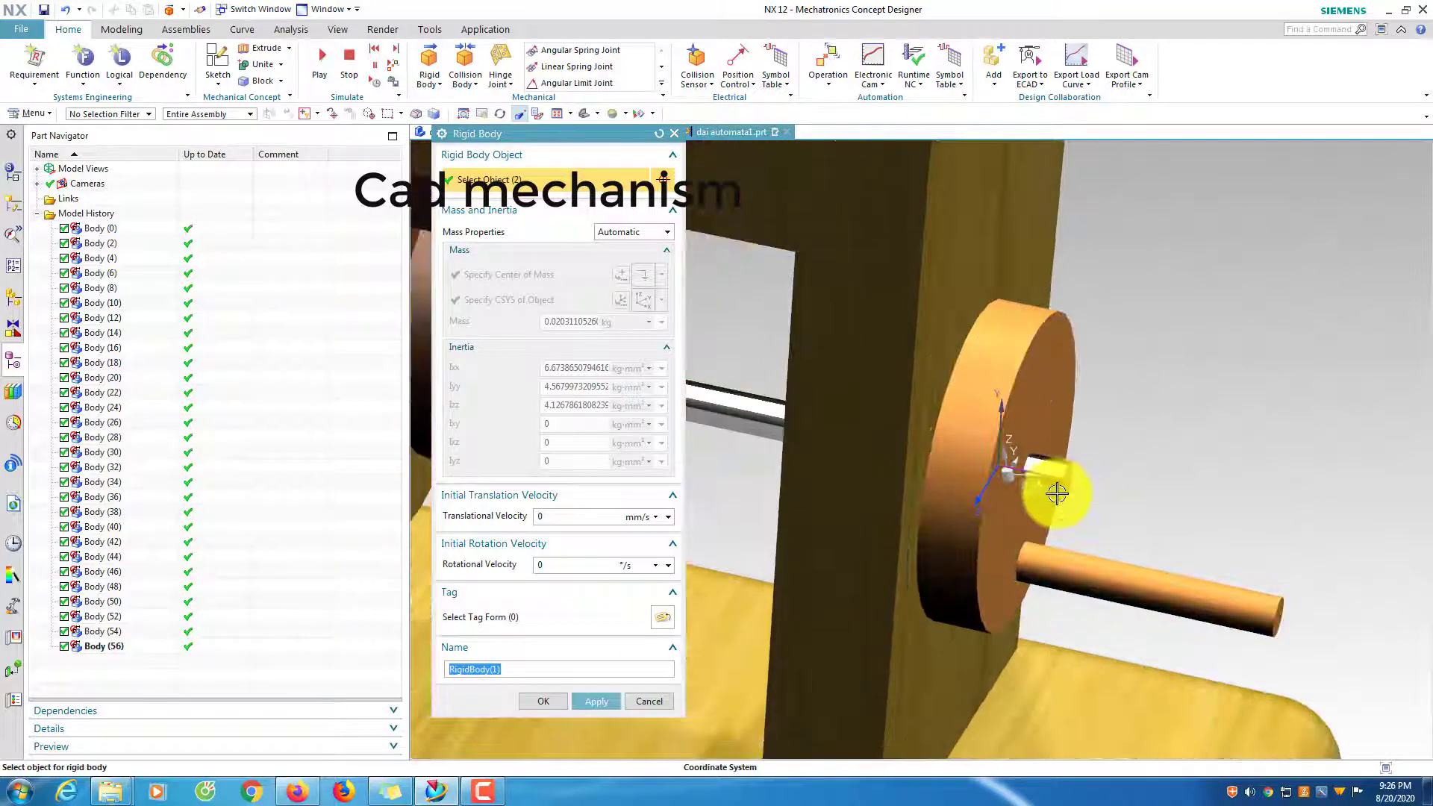
{"action": "left_click", "coordinate": [1055, 490]}
{"action": "scroll", "coordinate": [1231, 505], "scroll_direction": "down", "scroll_amount": 4}
{"action": "scroll", "coordinate": [1246, 517], "scroll_direction": "down", "scroll_amount": 3}
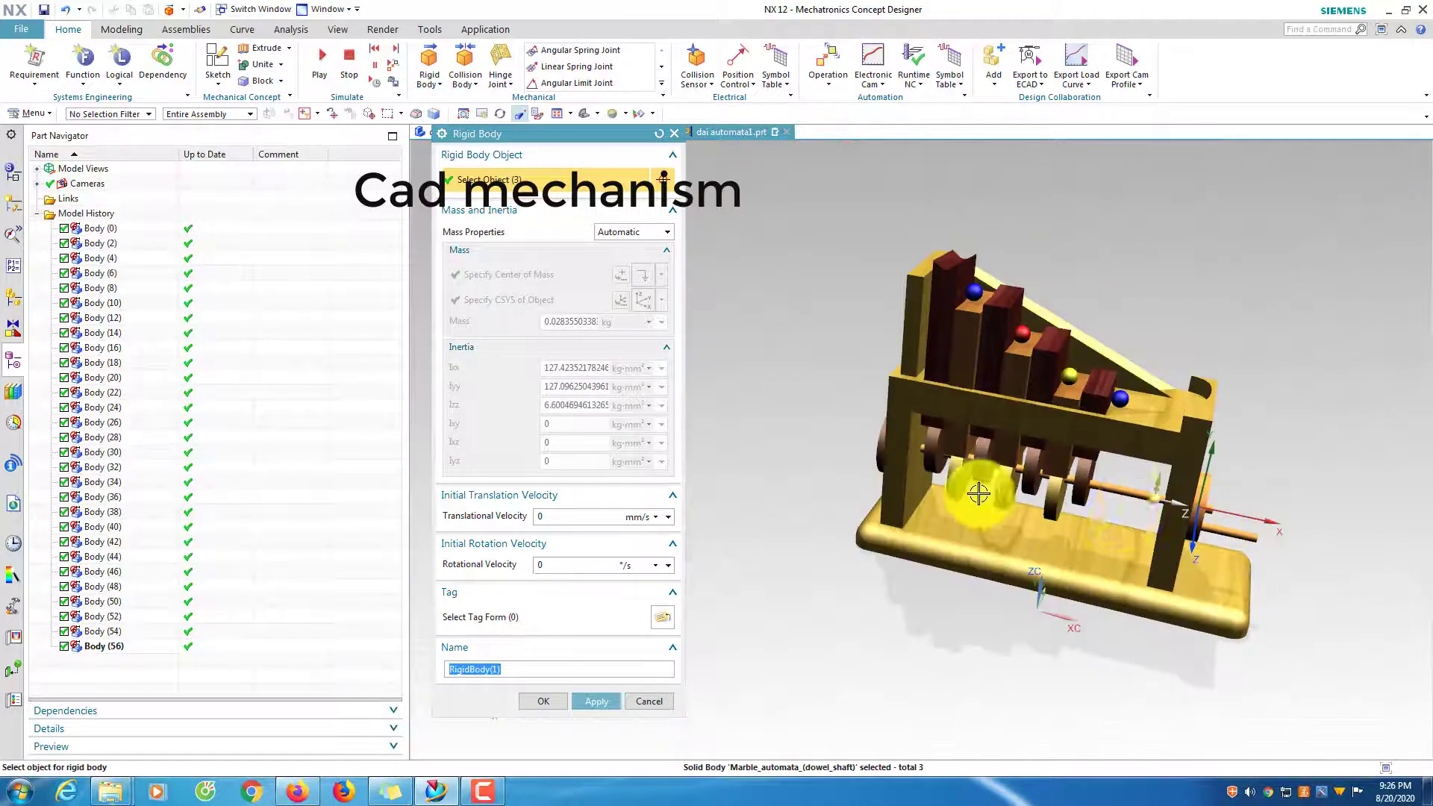
{"action": "scroll", "coordinate": [840, 461], "scroll_direction": "up", "scroll_amount": 3}
Add the nine remaining cams to the rigid body selection.
{"action": "left_click", "coordinate": [843, 435]}
{"action": "left_click", "coordinate": [947, 451]}
{"action": "left_click", "coordinate": [970, 473]}
{"action": "left_click", "coordinate": [1046, 480]}
{"action": "left_click", "coordinate": [1078, 464]}
{"action": "left_click", "coordinate": [1049, 518]}
{"action": "left_click", "coordinate": [1129, 504]}
{"action": "left_click", "coordinate": [1168, 478]}
{"action": "left_click", "coordinate": [831, 486]}
Name the rigid body 'cam system', create it, and pick the top step block.
{"action": "double_click", "coordinate": [512, 670]}
{"action": "type", "text": "cam system"}
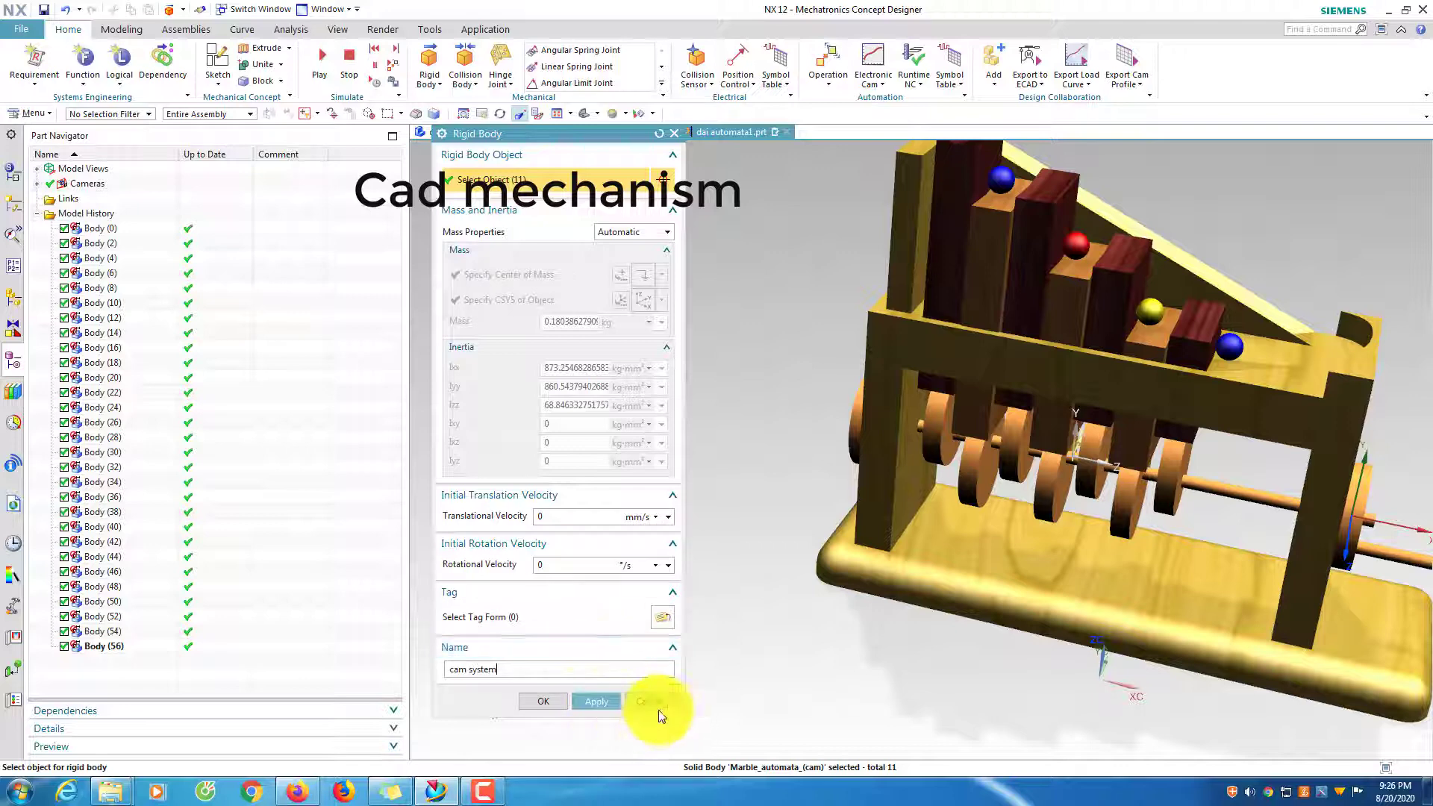
{"action": "left_click", "coordinate": [596, 701]}
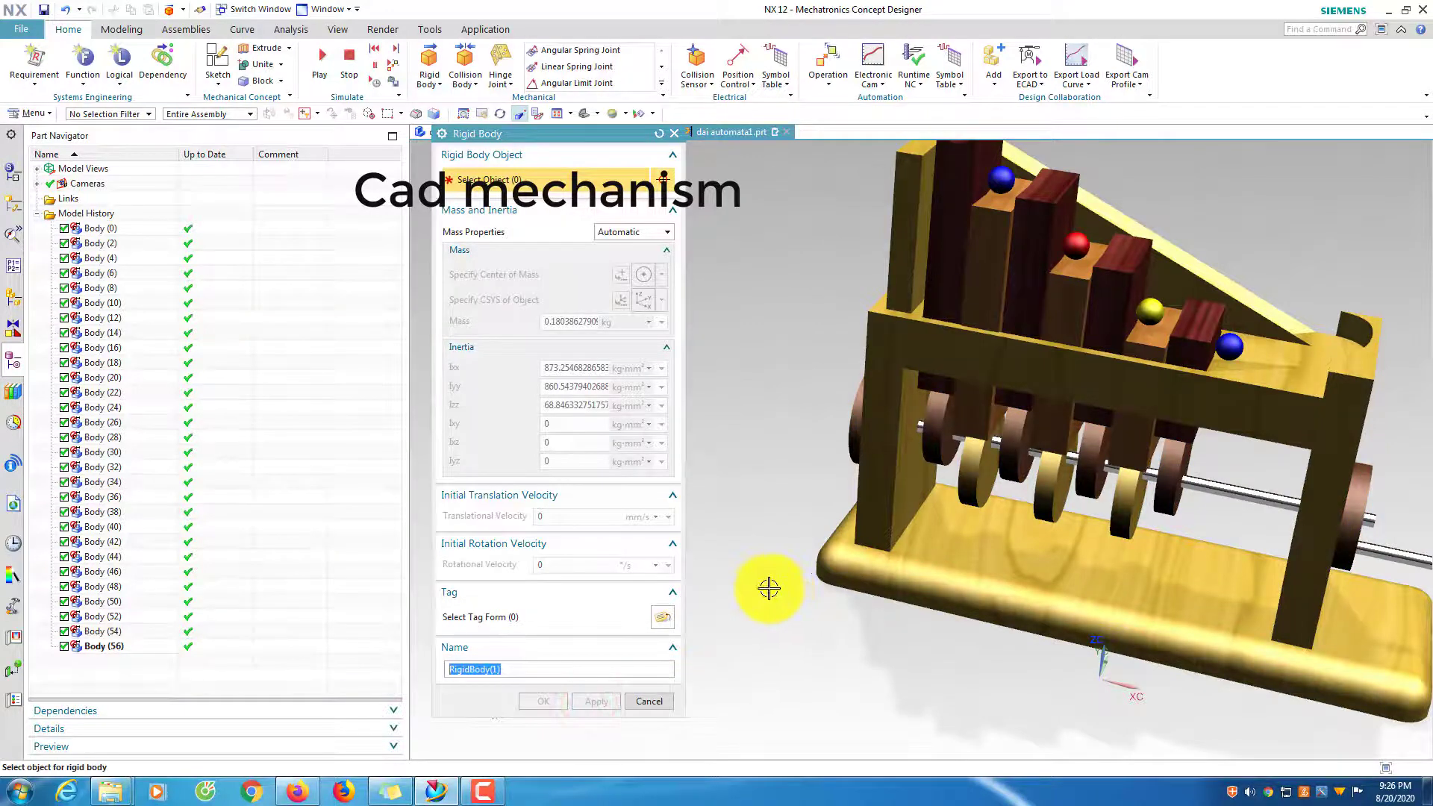
{"action": "scroll", "coordinate": [773, 590], "scroll_direction": "down", "scroll_amount": 3}
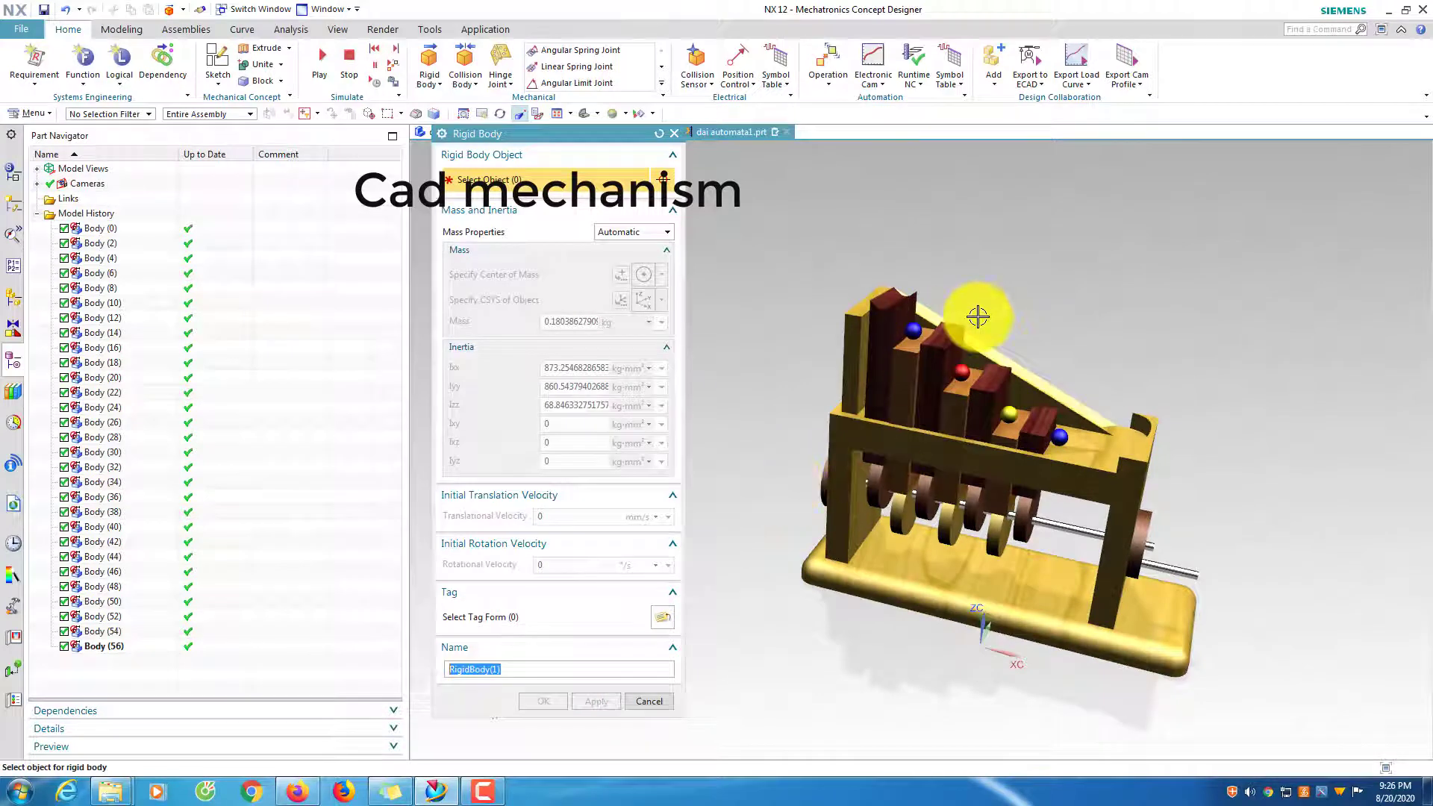
{"action": "scroll", "coordinate": [895, 320], "scroll_direction": "up", "scroll_amount": 1}
{"action": "left_click", "coordinate": [875, 324]}
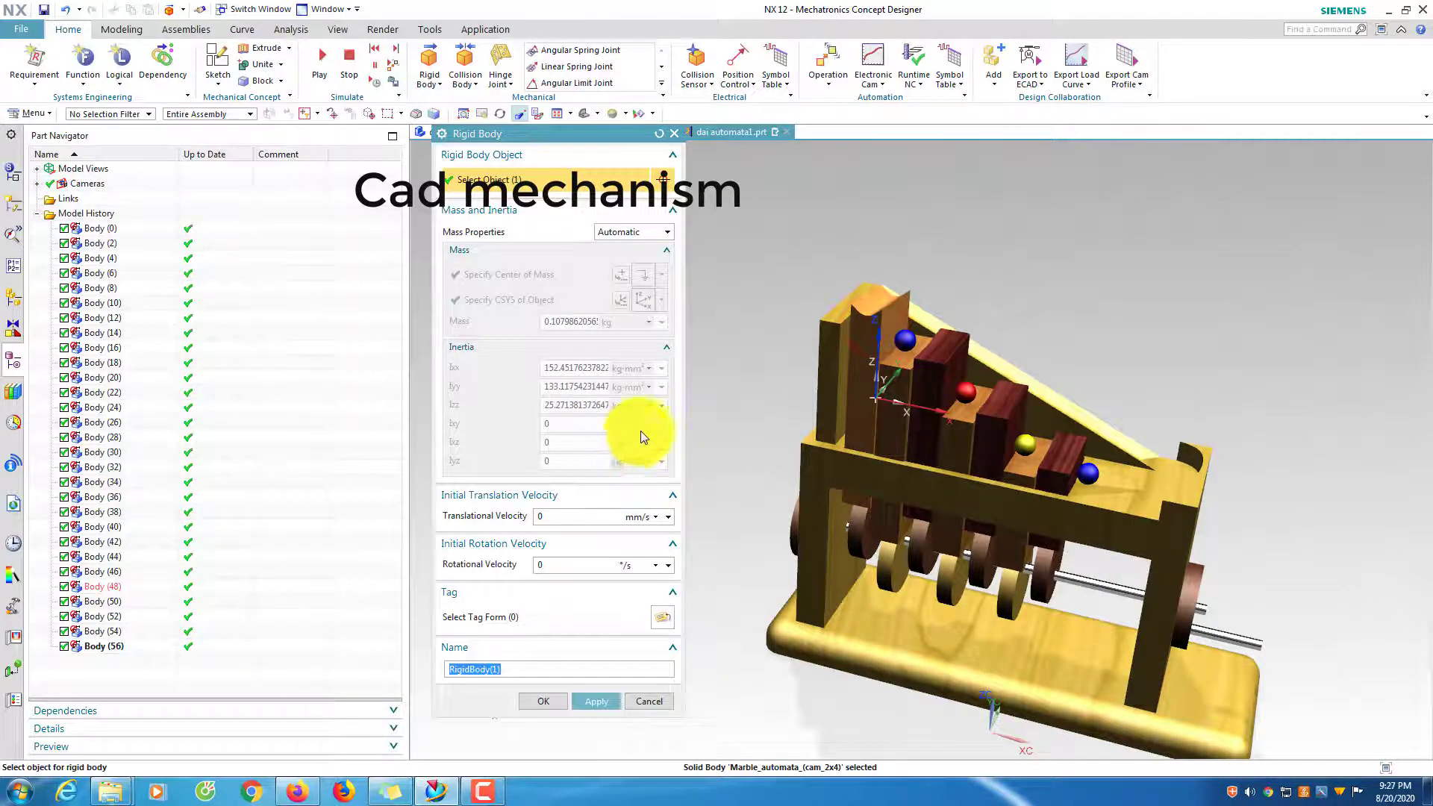
Move the dialog aside and create separate rigid bodies for the top step block and the next two blocks.
{"action": "left_click_drag", "start_coordinate": [579, 137], "coordinate": [553, 176]}
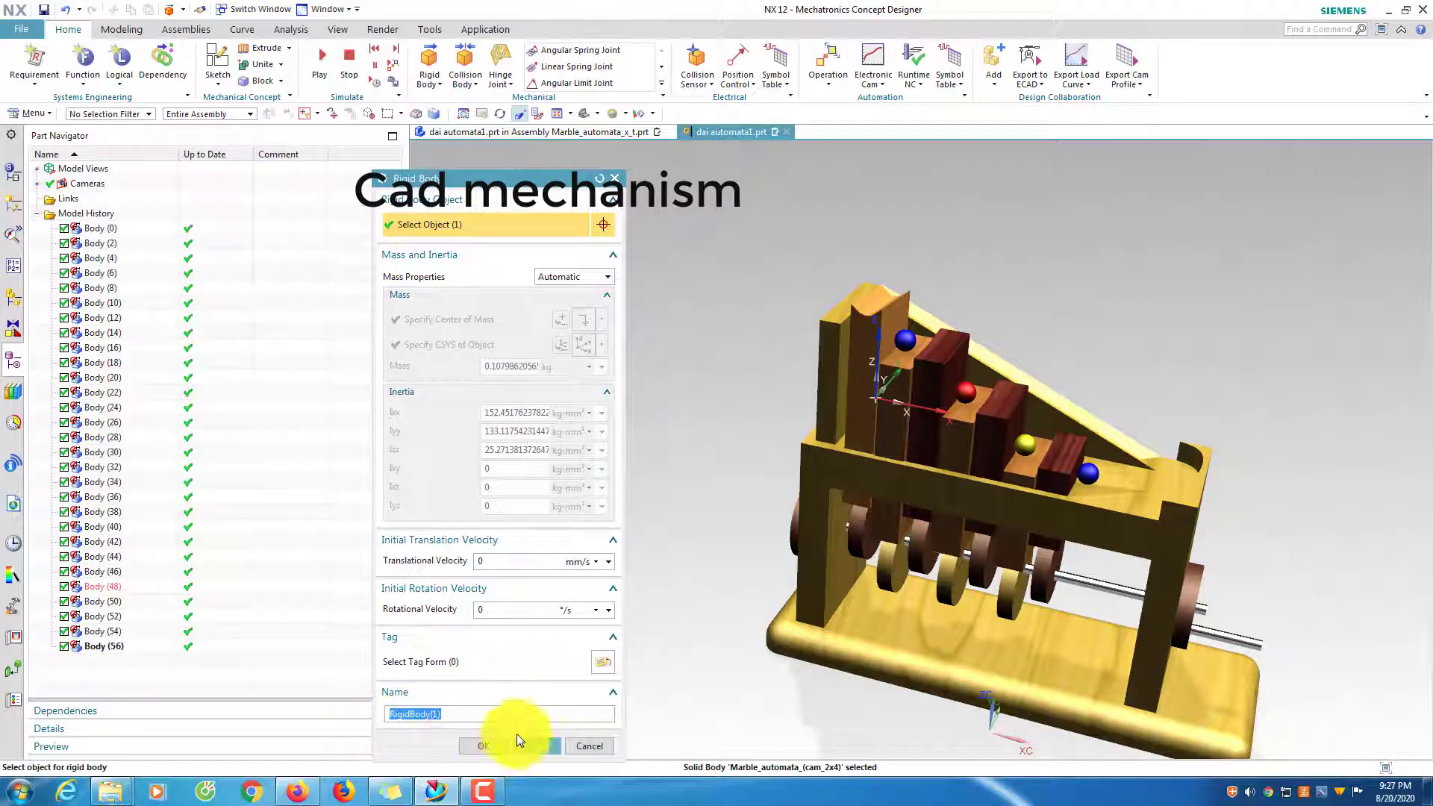
{"action": "left_click", "coordinate": [536, 746]}
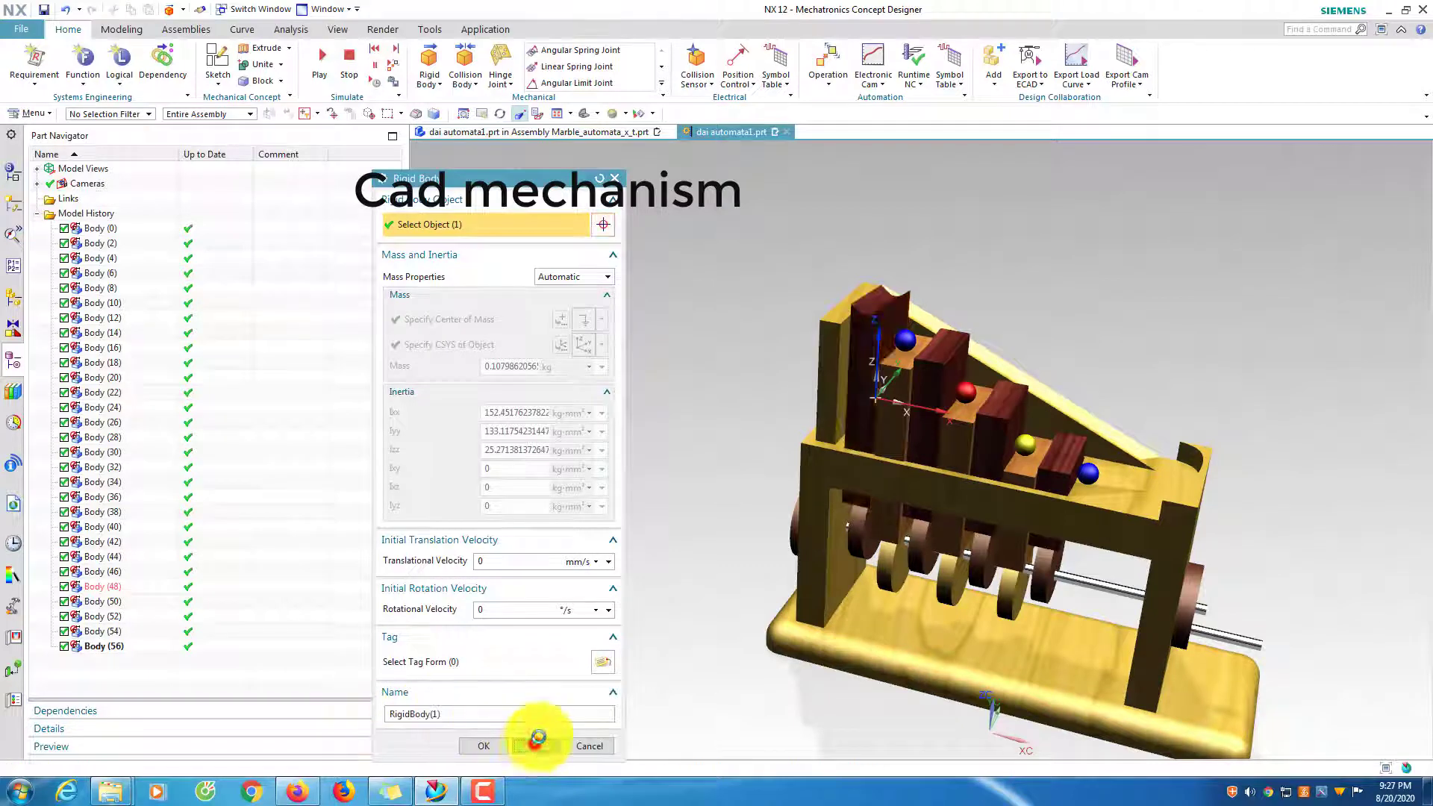
{"action": "left_click", "coordinate": [896, 423]}
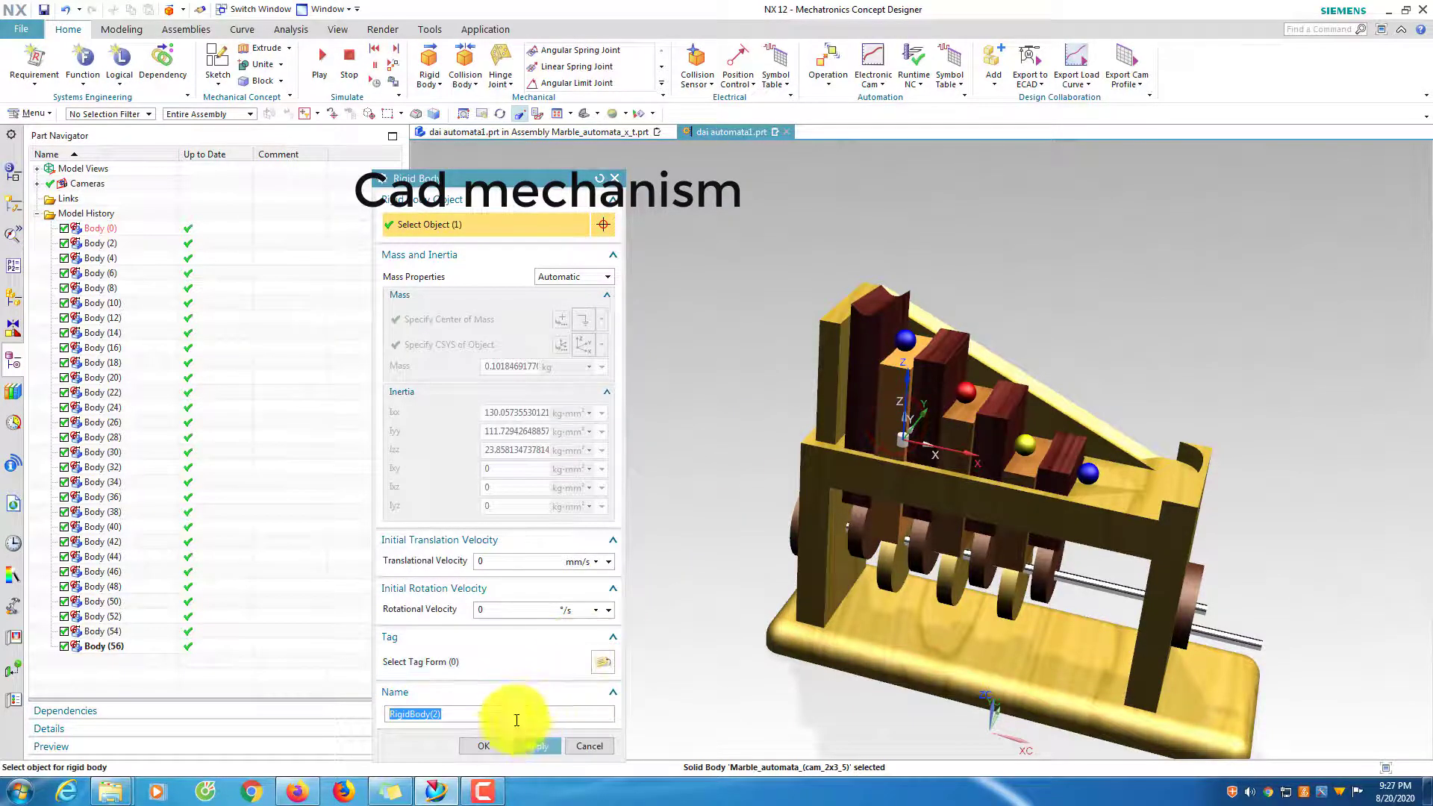
{"action": "left_click", "coordinate": [532, 743]}
{"action": "left_click", "coordinate": [937, 378]}
{"action": "left_click", "coordinate": [535, 743]}
Create single rigid bodies for three more step blocks and select the last one.
{"action": "left_click", "coordinate": [962, 439]}
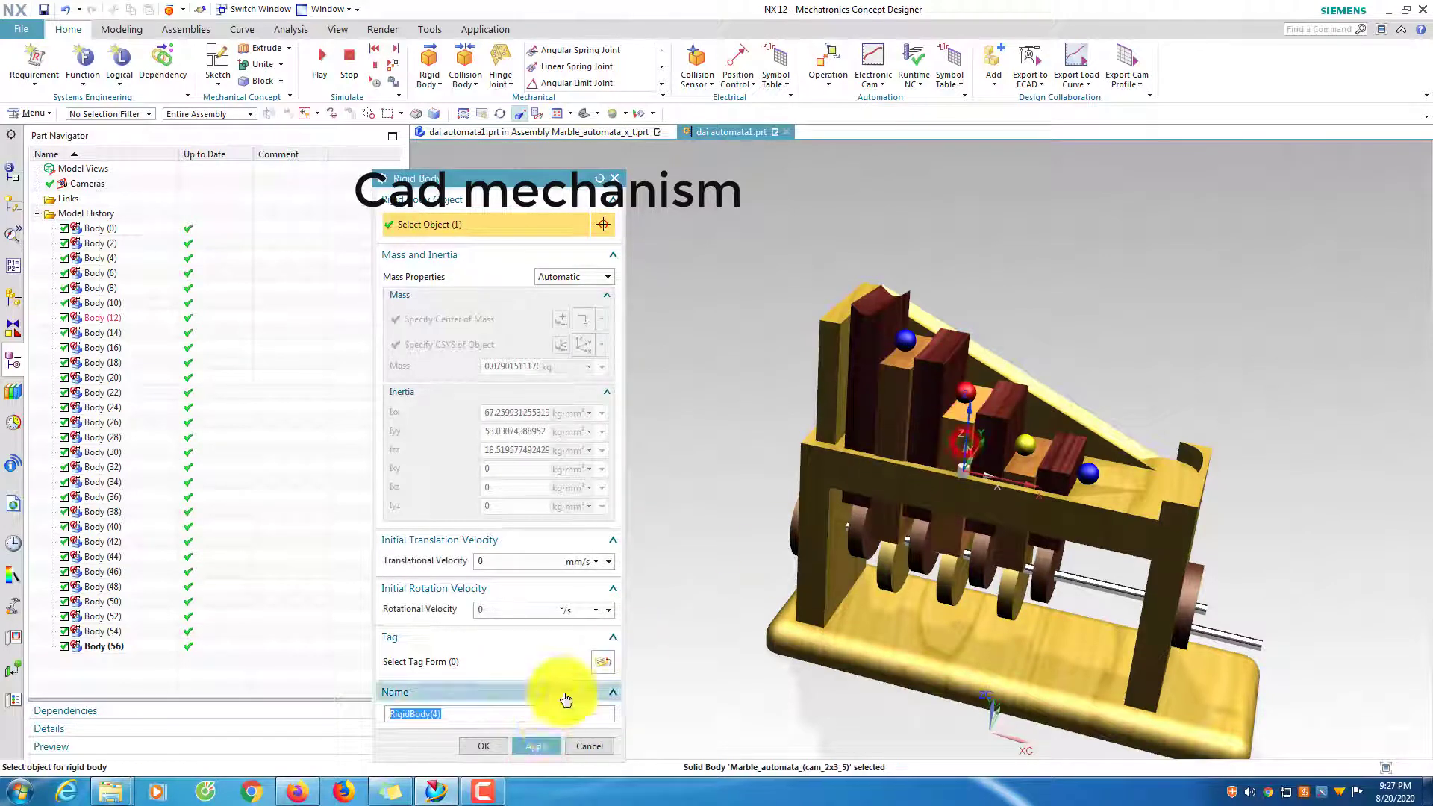
{"action": "left_click", "coordinate": [536, 746]}
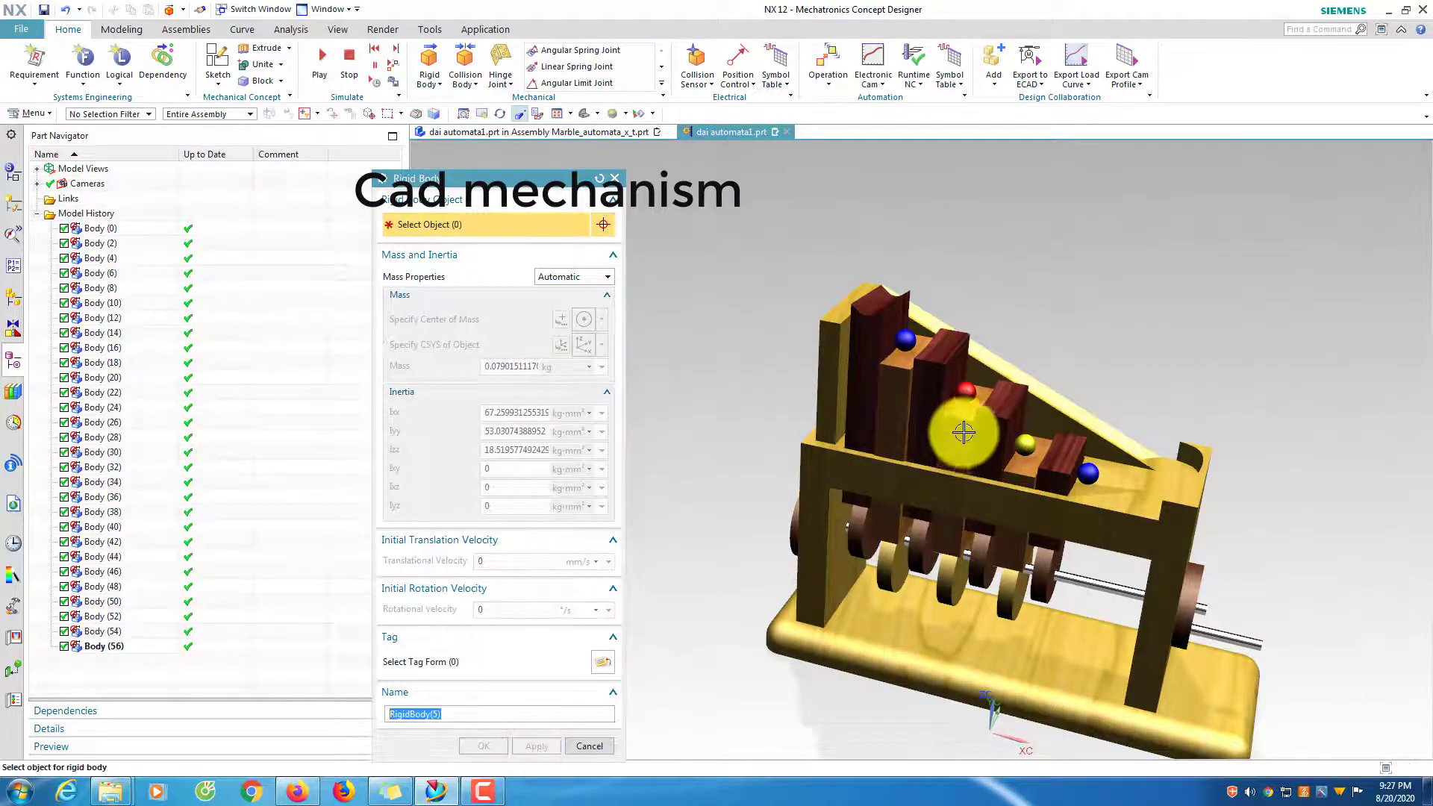
{"action": "left_click", "coordinate": [1001, 424]}
{"action": "left_click", "coordinate": [531, 746]}
{"action": "left_click", "coordinate": [1057, 502]}
{"action": "left_click", "coordinate": [537, 747]}
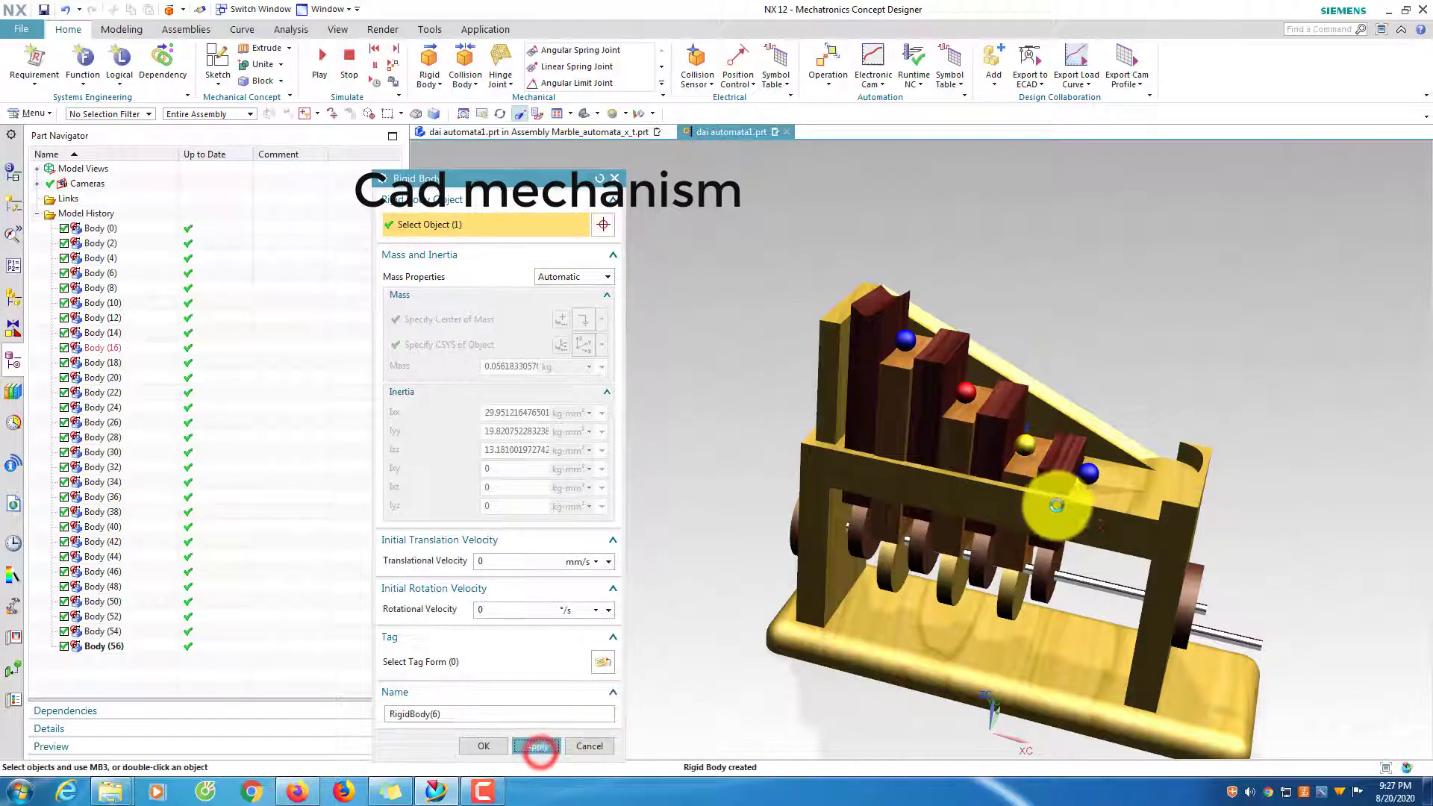
{"action": "left_click", "coordinate": [1055, 473]}
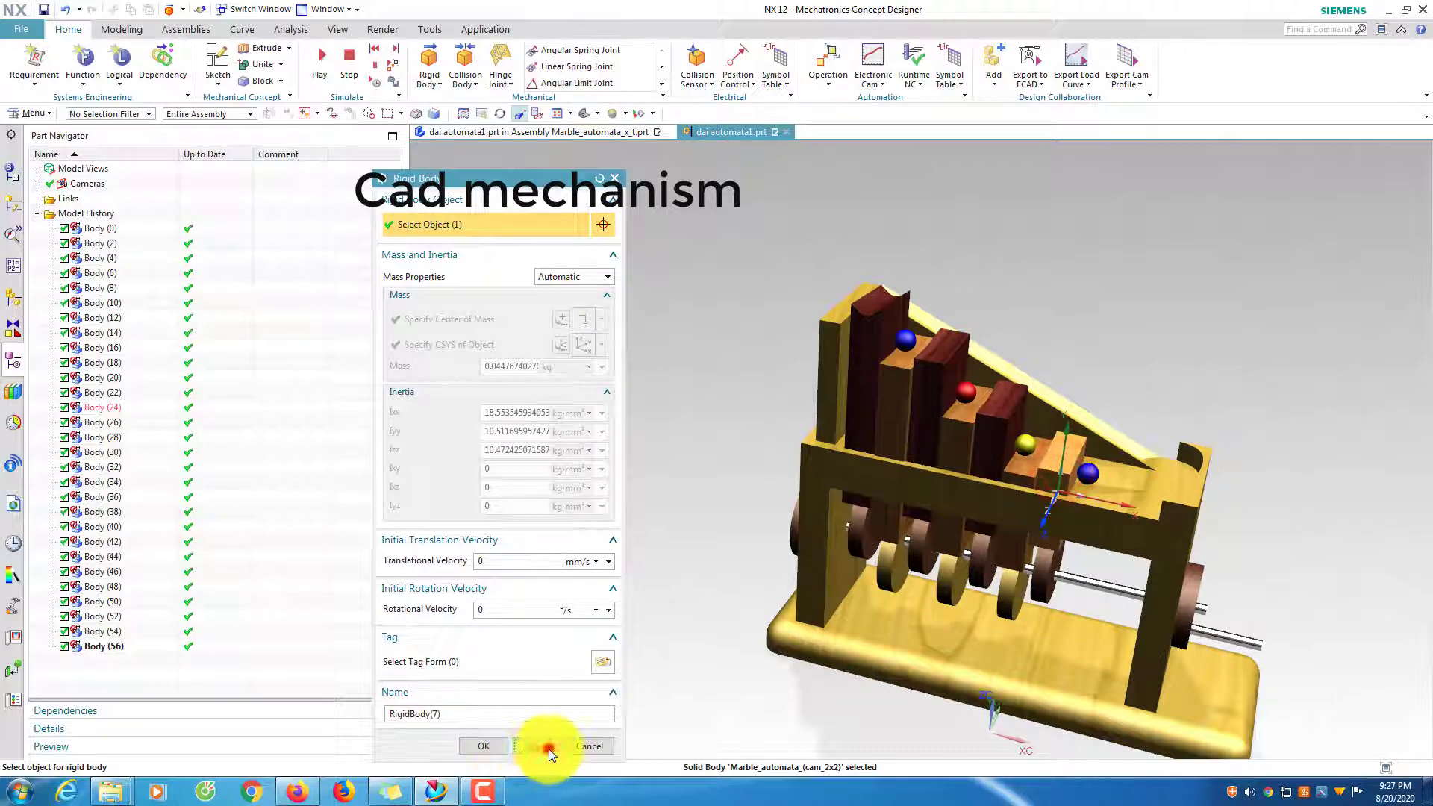
Finish the last step block's rigid body, then make each of the four marbles its own rigid body.
{"action": "left_click", "coordinate": [549, 748]}
{"action": "scroll", "coordinate": [1088, 474], "scroll_direction": "up", "scroll_amount": 5}
{"action": "left_click", "coordinate": [1082, 474]}
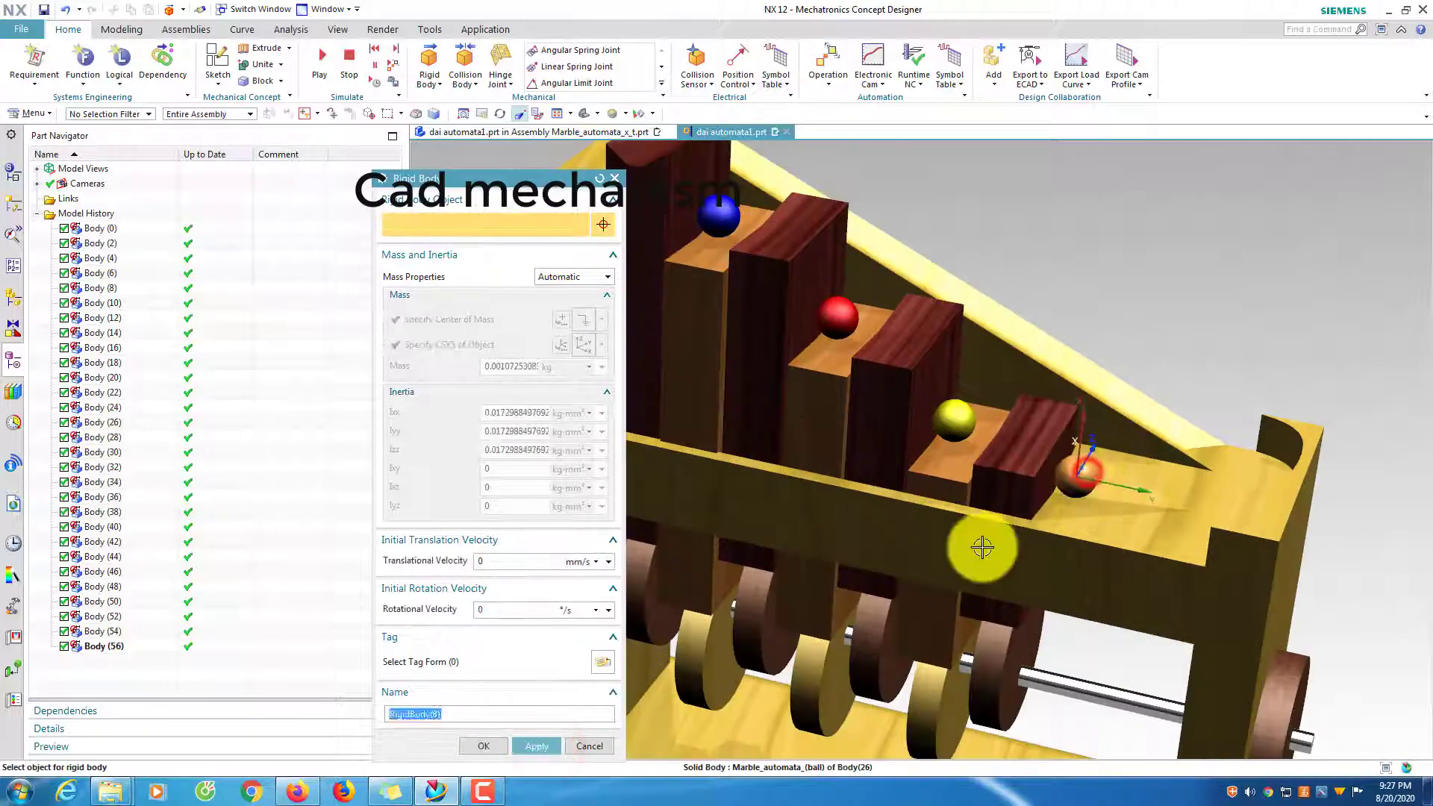
{"action": "left_click", "coordinate": [548, 747]}
{"action": "left_click", "coordinate": [956, 426]}
{"action": "left_click", "coordinate": [552, 745]}
{"action": "left_click", "coordinate": [838, 319]}
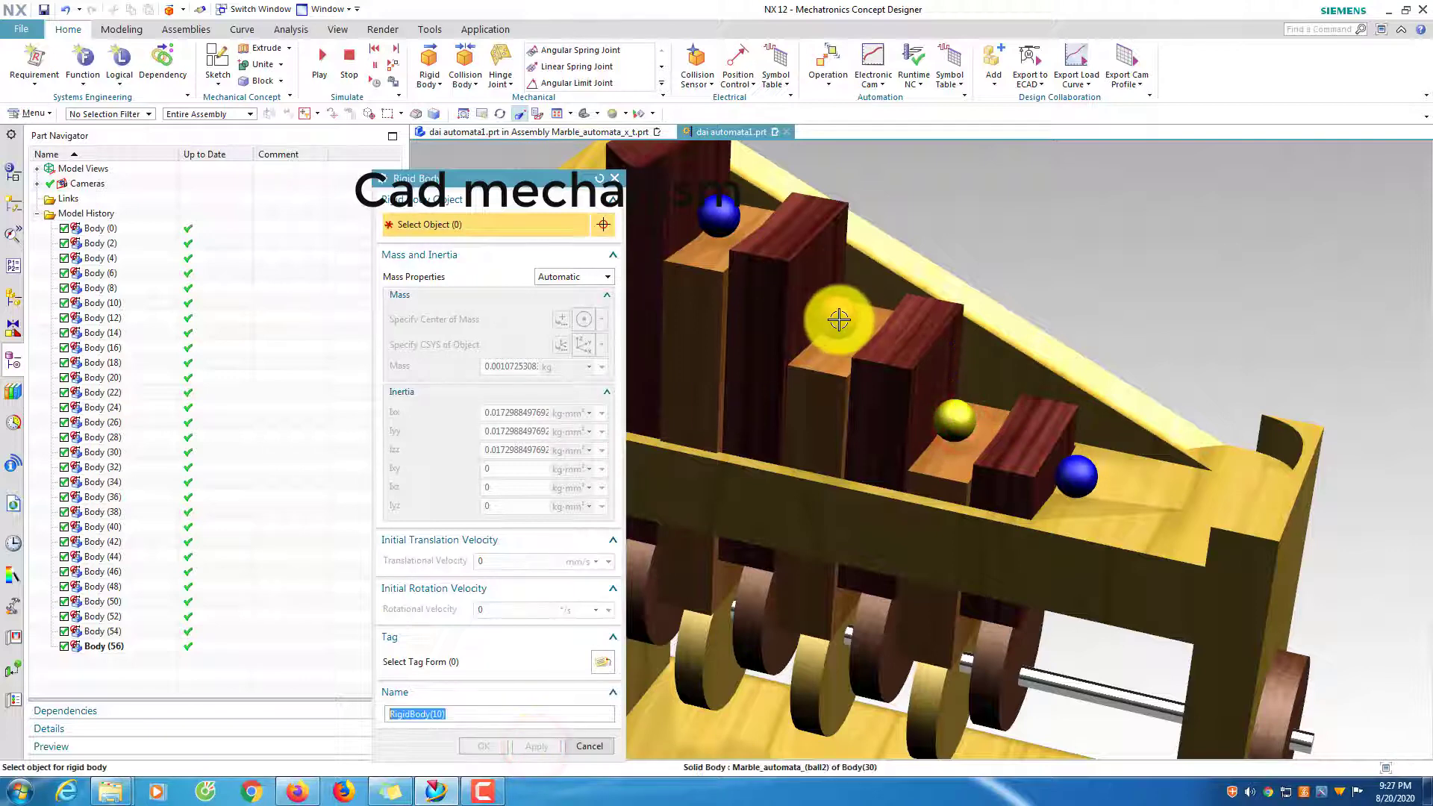
{"action": "left_click", "coordinate": [532, 746]}
{"action": "middle_click_drag", "start_coordinate": [1184, 442], "coordinate": [819, 311]}
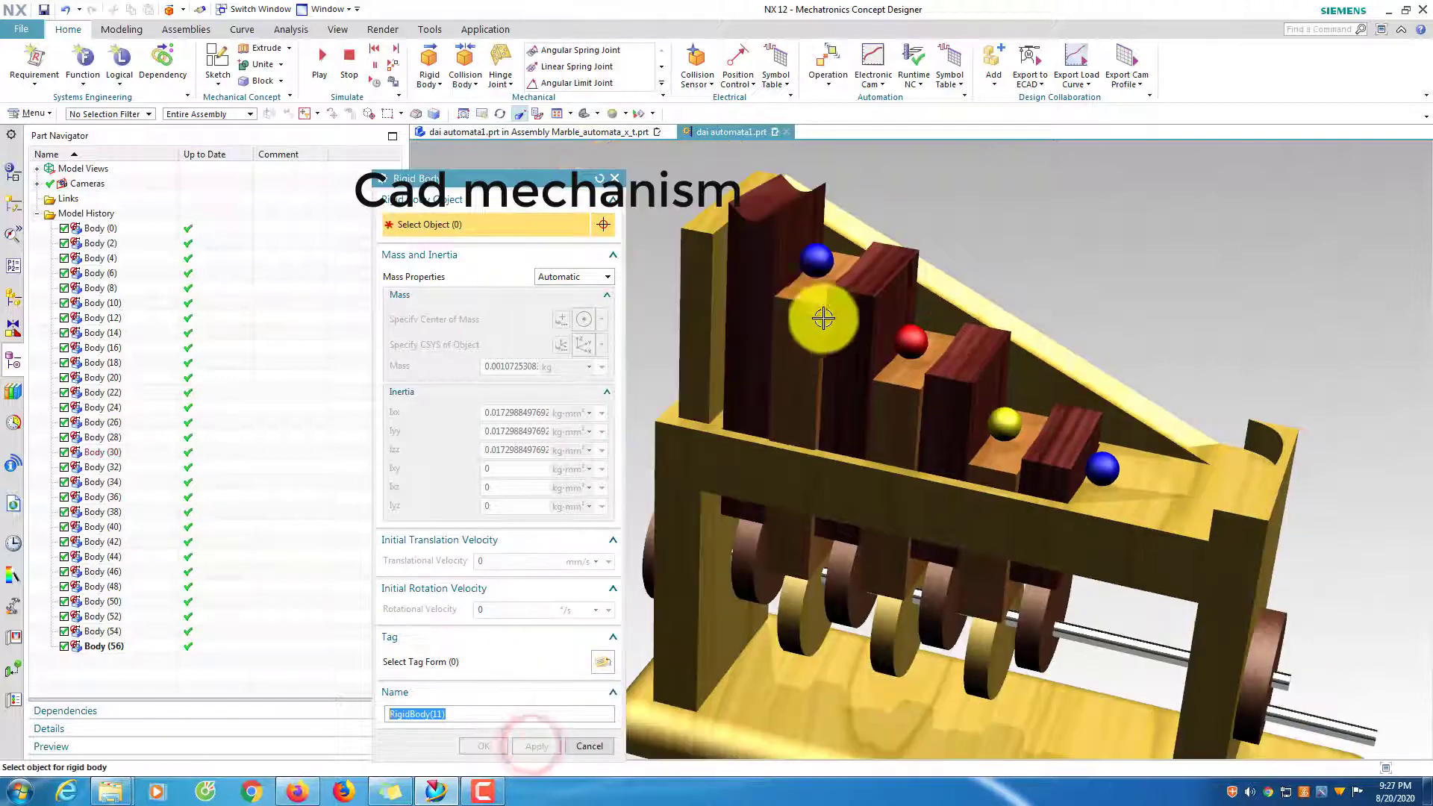
{"action": "left_click", "coordinate": [823, 267]}
{"action": "left_click", "coordinate": [481, 746]}
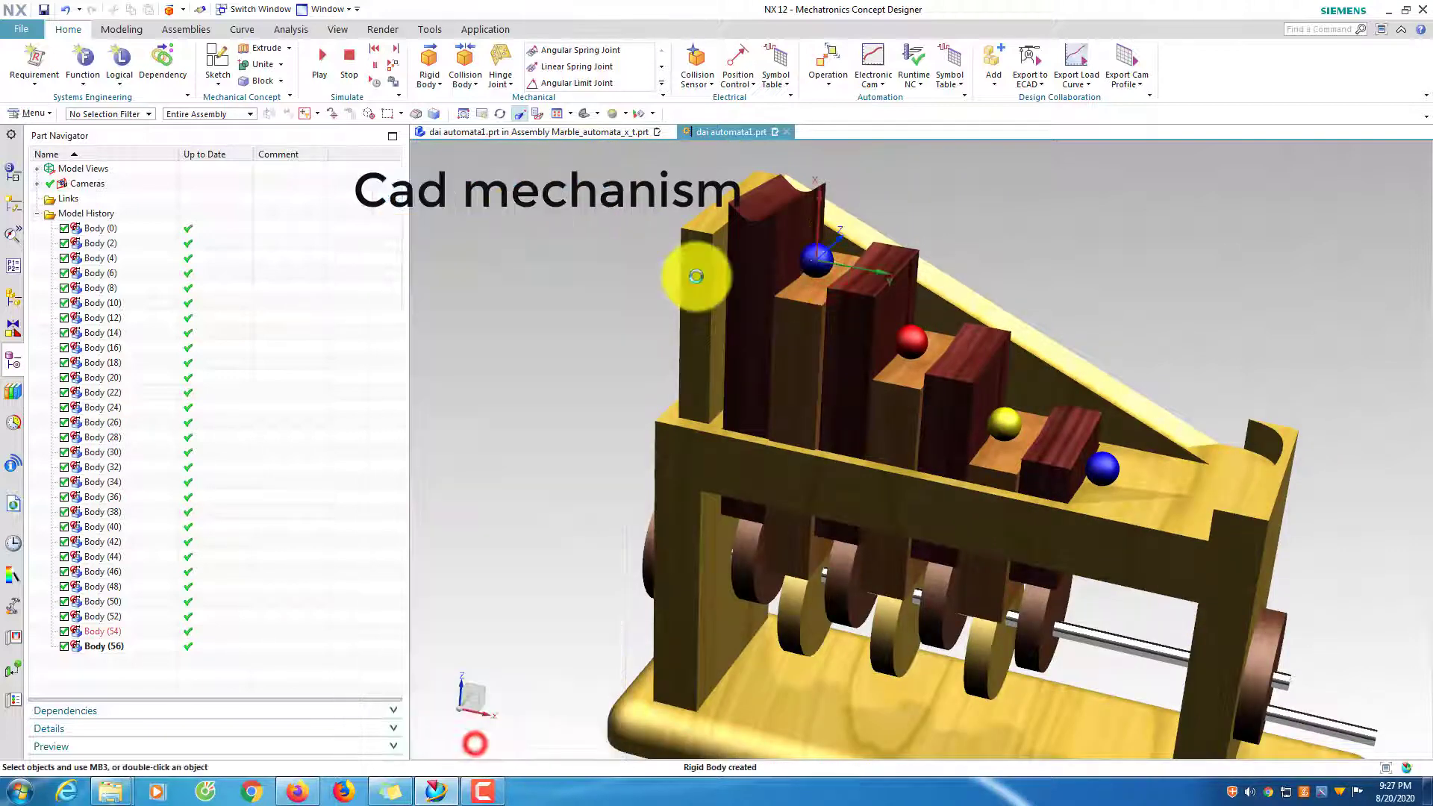
Create a Sphere collision body for the top blue marble with Highlight on Collision off.
{"action": "left_click", "coordinate": [481, 84]}
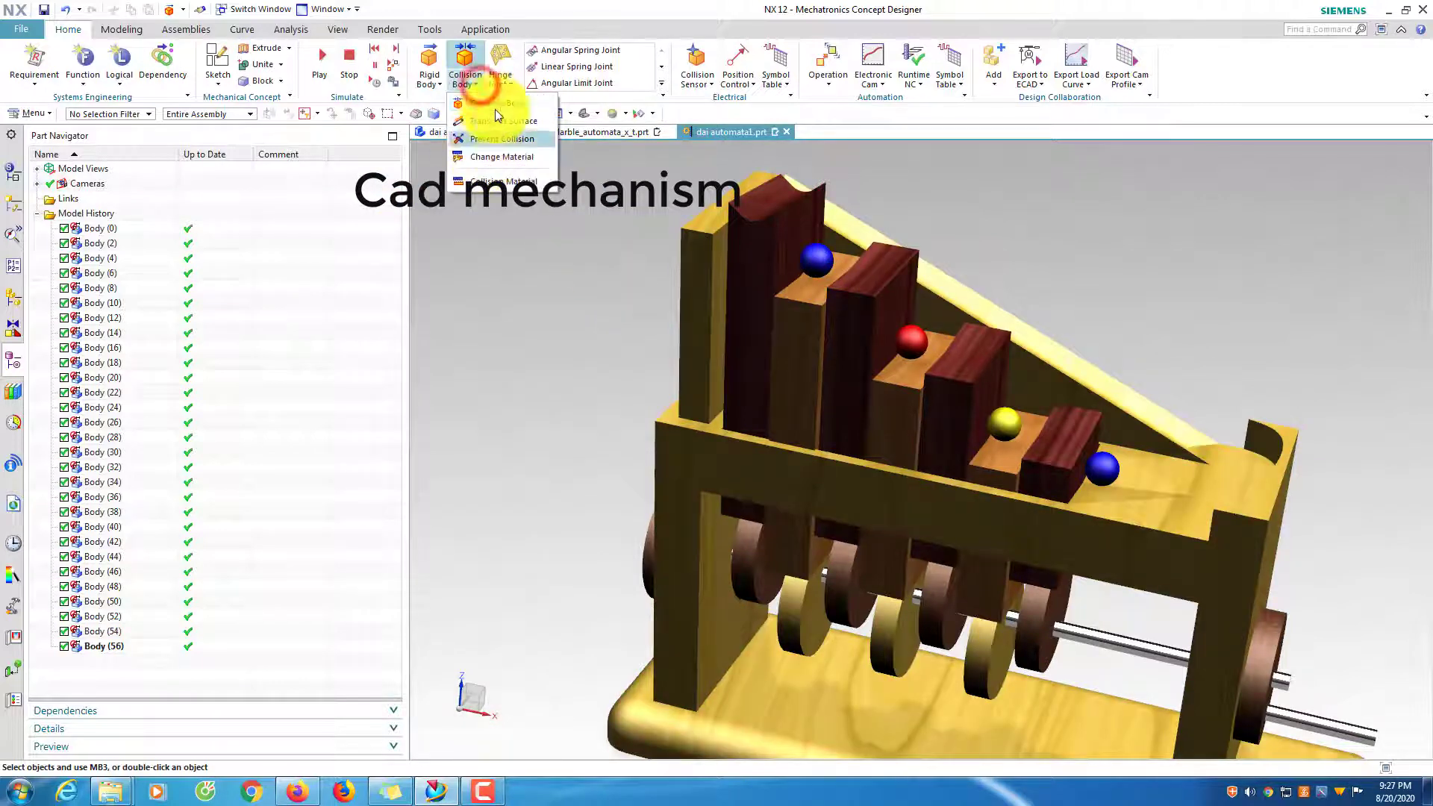
{"action": "left_click", "coordinate": [497, 104]}
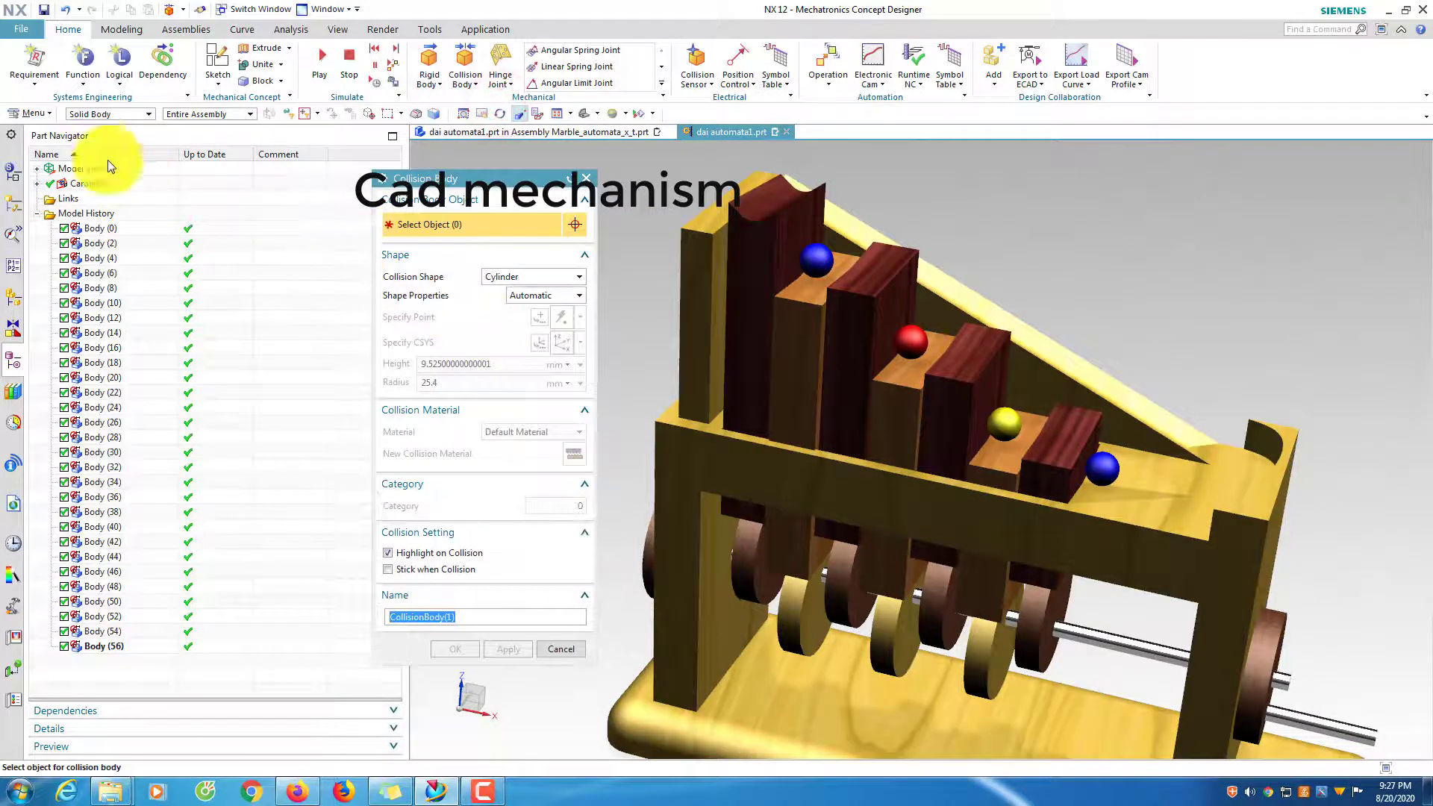
{"action": "left_click", "coordinate": [540, 278]}
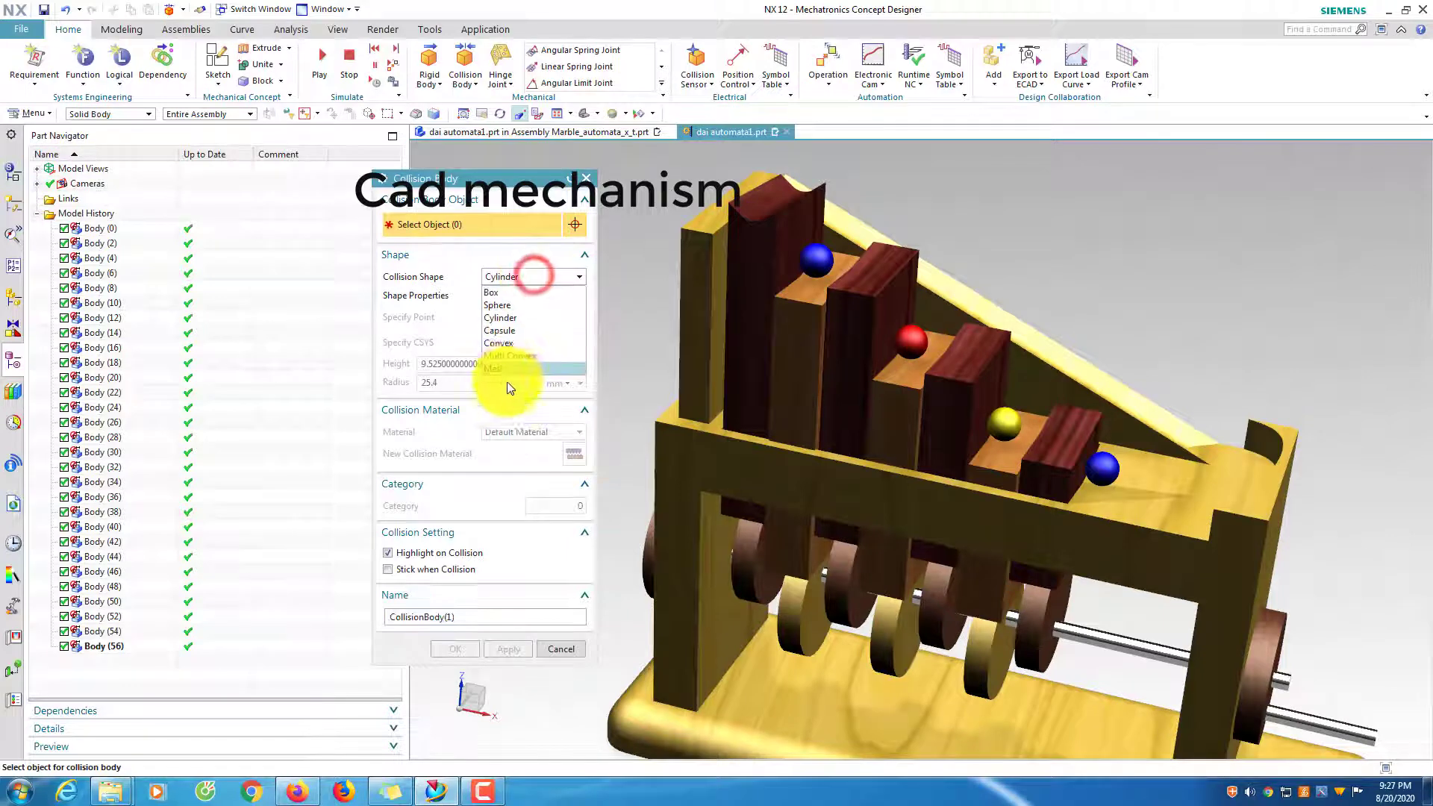
{"action": "left_click", "coordinate": [512, 318]}
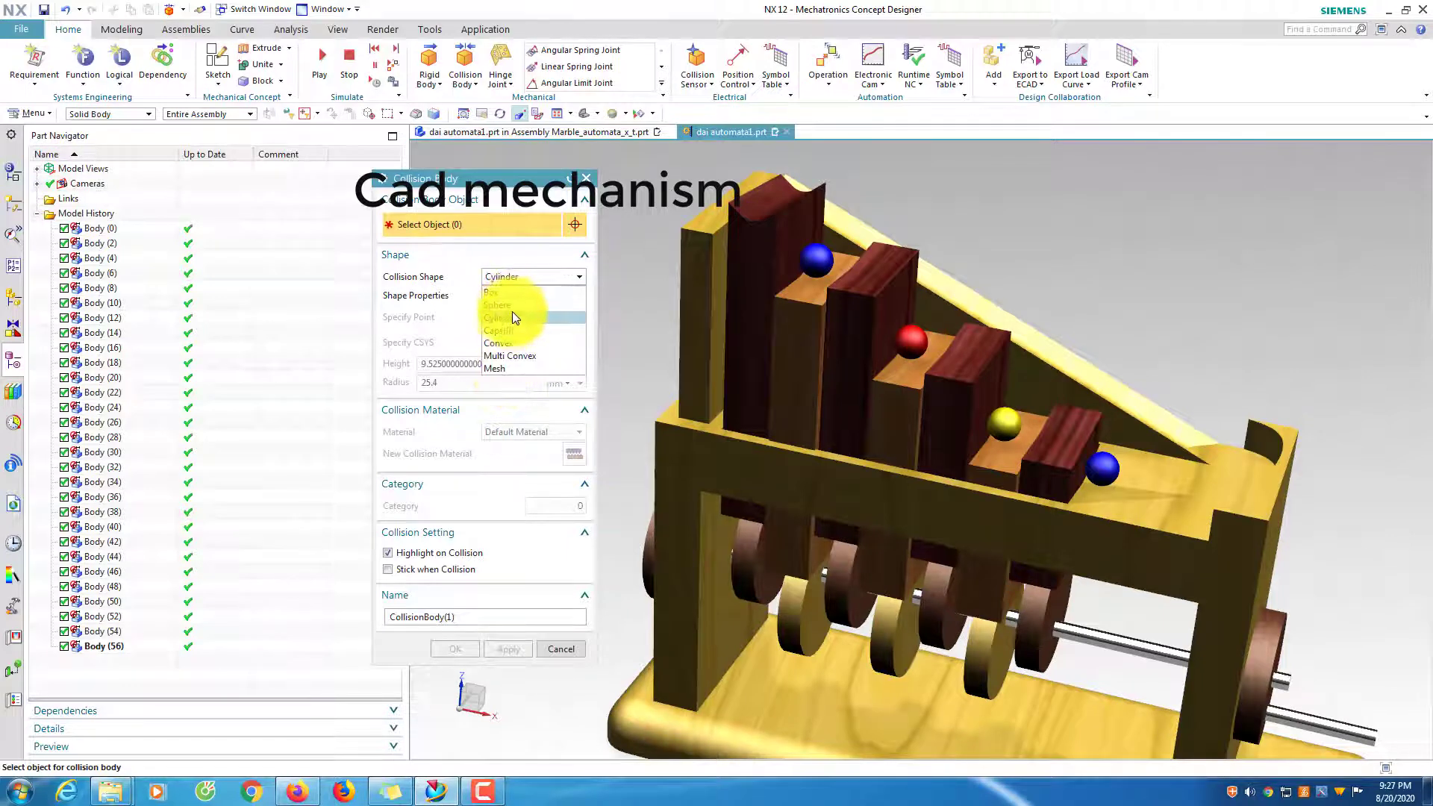
{"action": "left_click", "coordinate": [820, 257]}
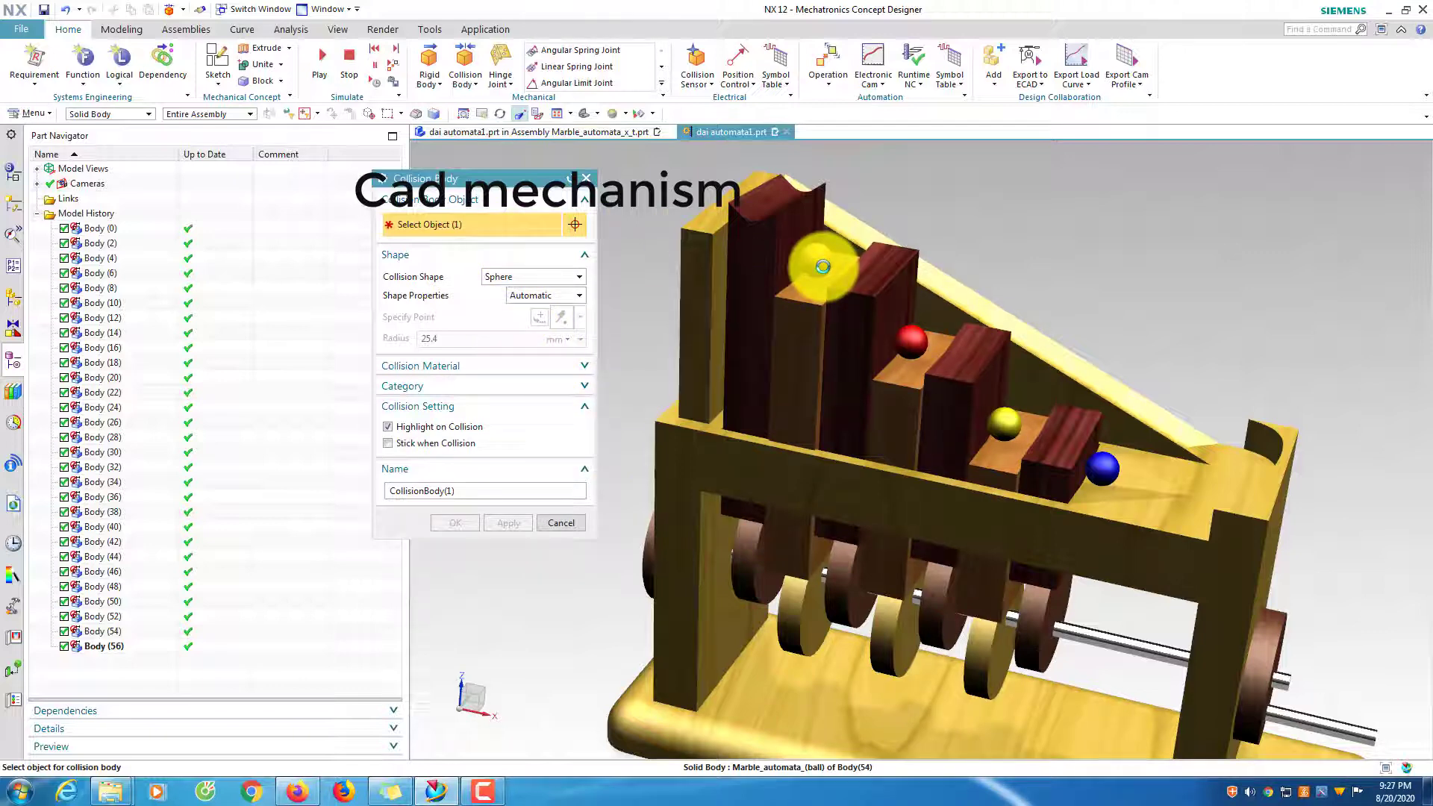
{"action": "left_click", "coordinate": [409, 441]}
{"action": "left_click", "coordinate": [386, 508]}
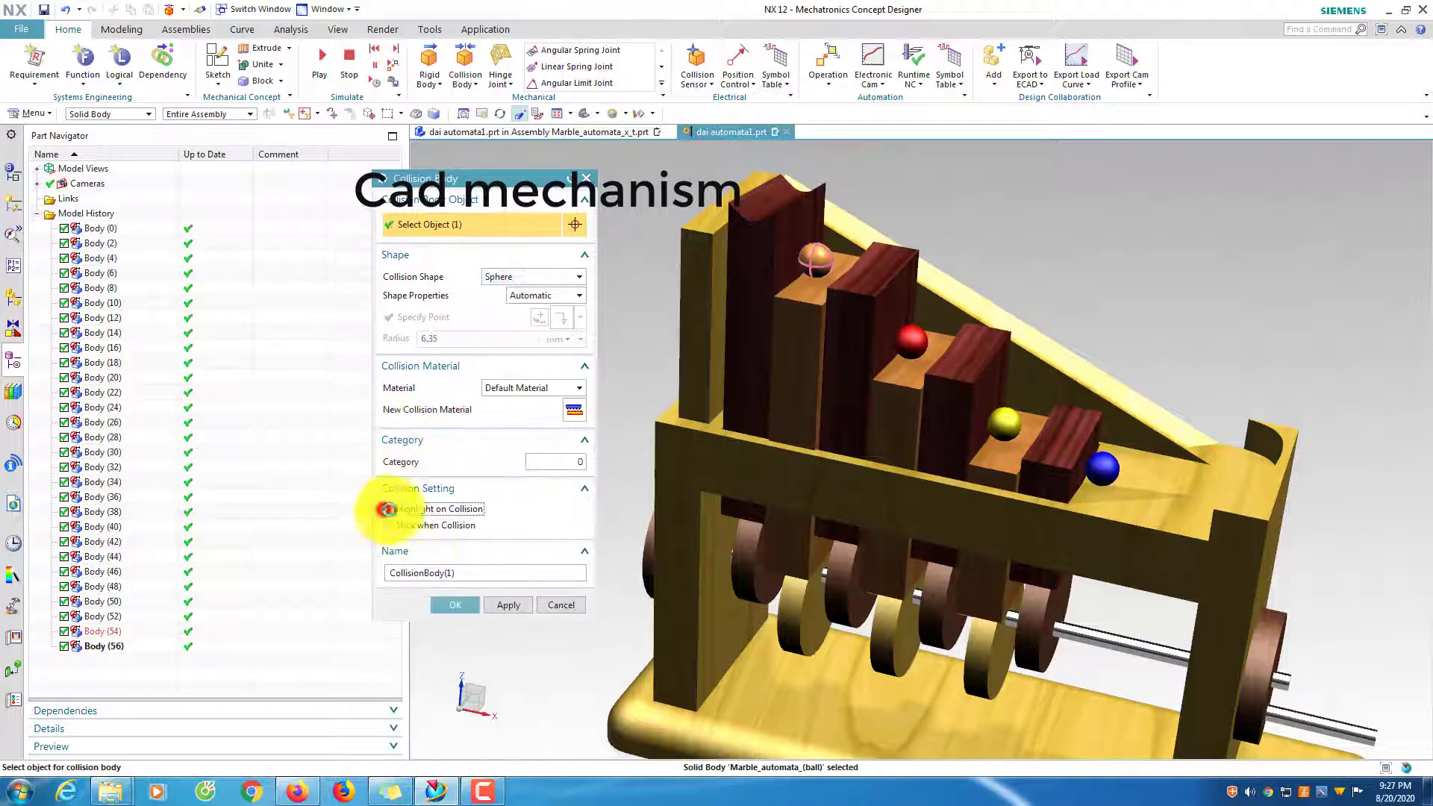
{"action": "left_click", "coordinate": [512, 608]}
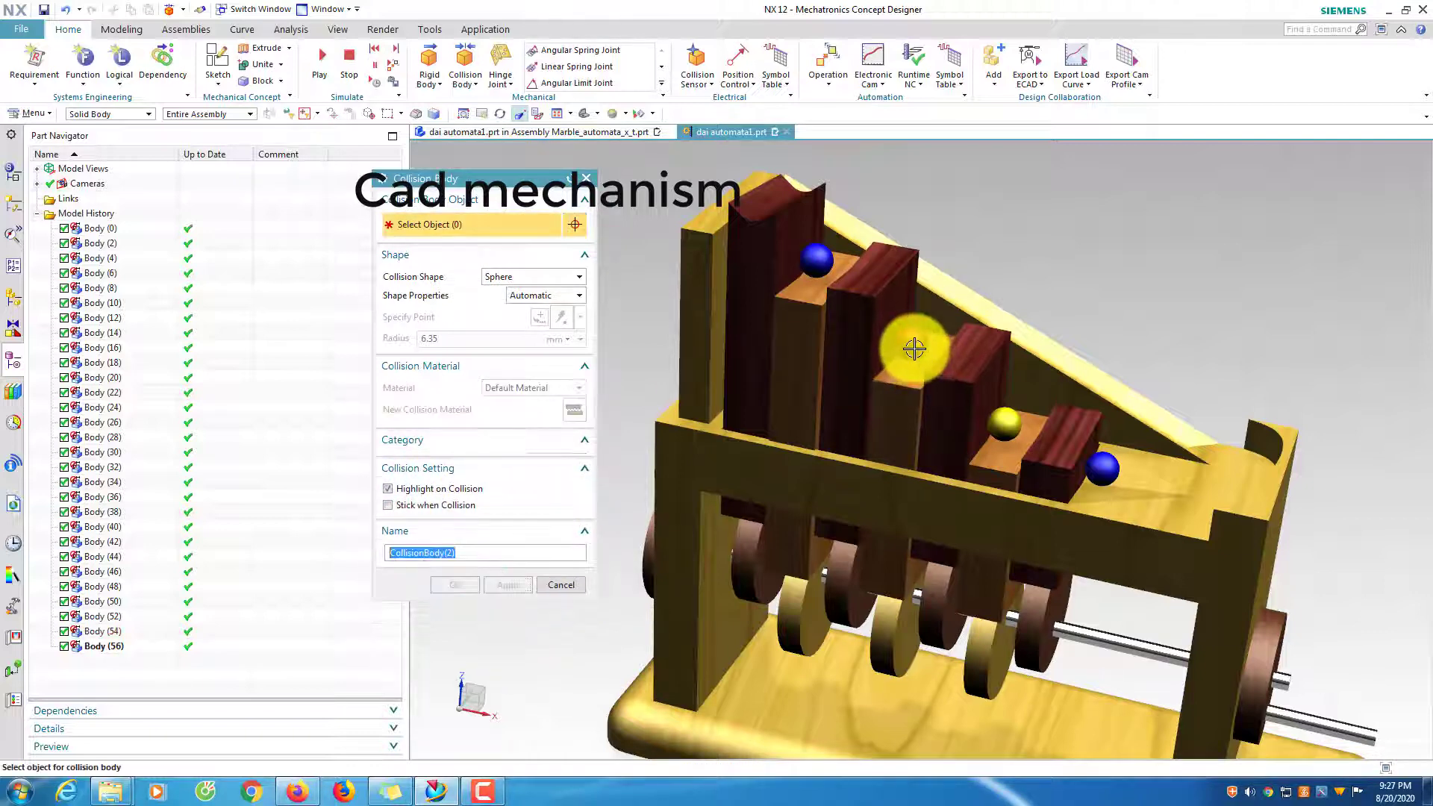
Add sphere collision bodies without highlighting for the other three marbles, including yellow and blue.
{"action": "left_click", "coordinate": [912, 345]}
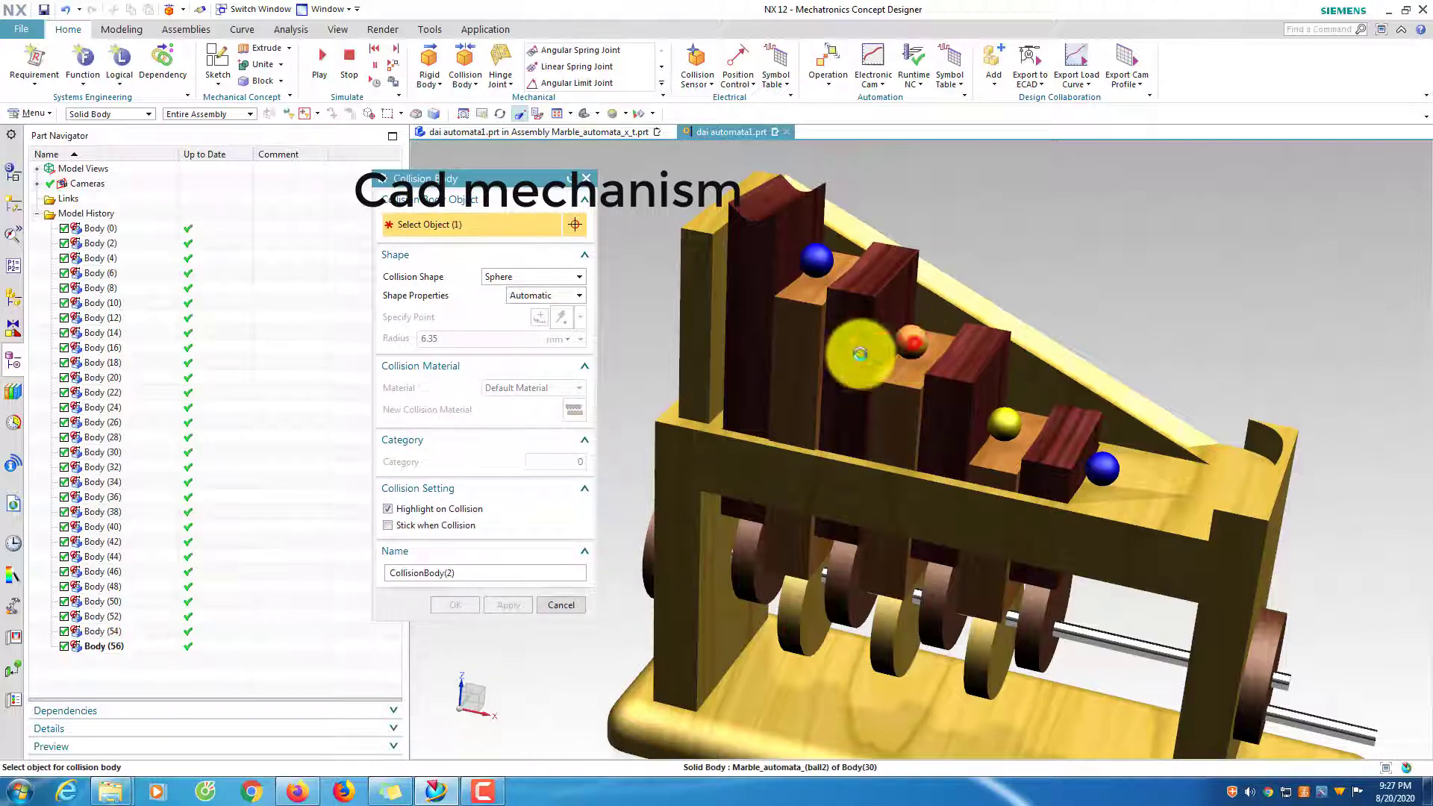
{"action": "left_click", "coordinate": [388, 509]}
{"action": "left_click", "coordinate": [507, 605]}
{"action": "left_click", "coordinate": [1008, 421]}
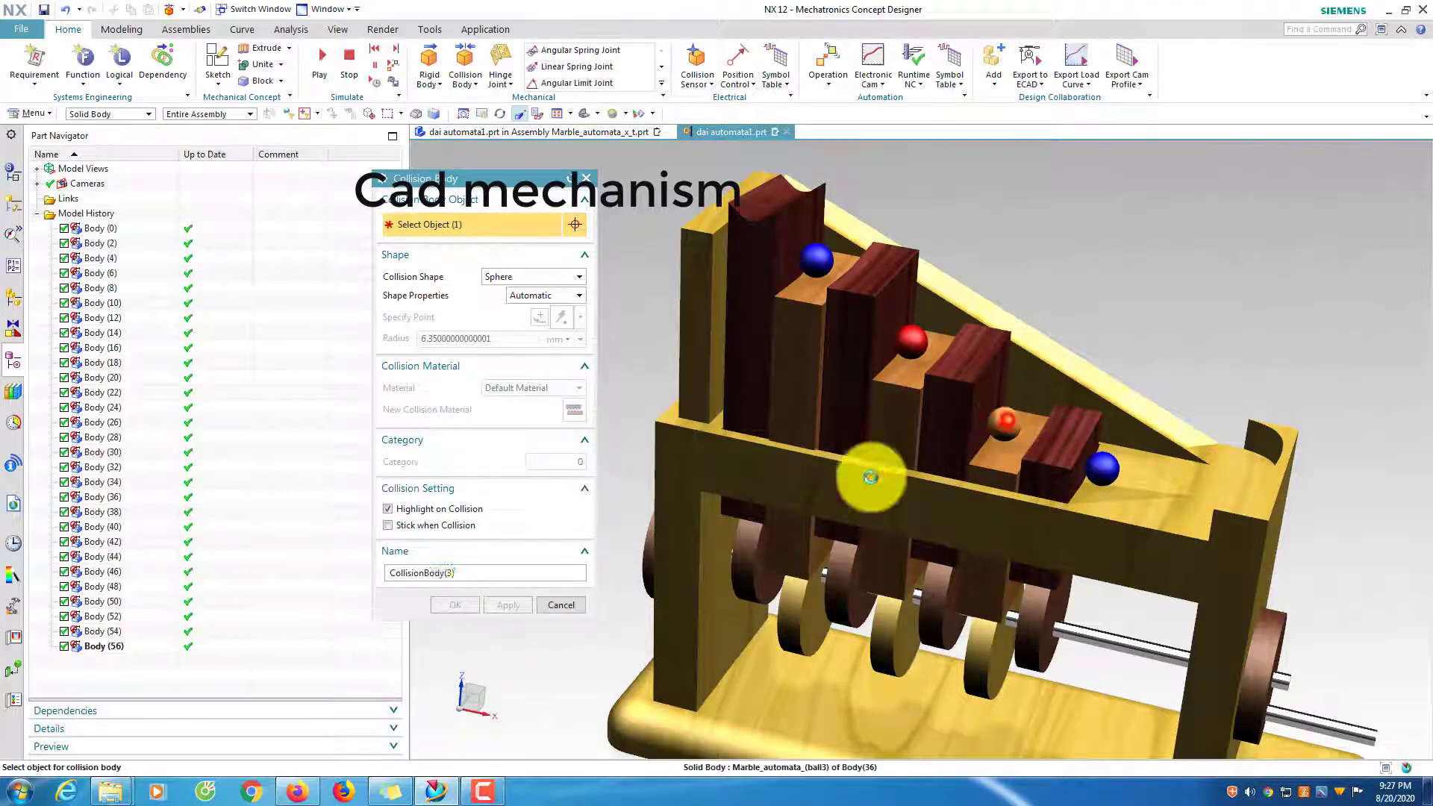
{"action": "left_click", "coordinate": [387, 509]}
{"action": "left_click", "coordinate": [508, 605]}
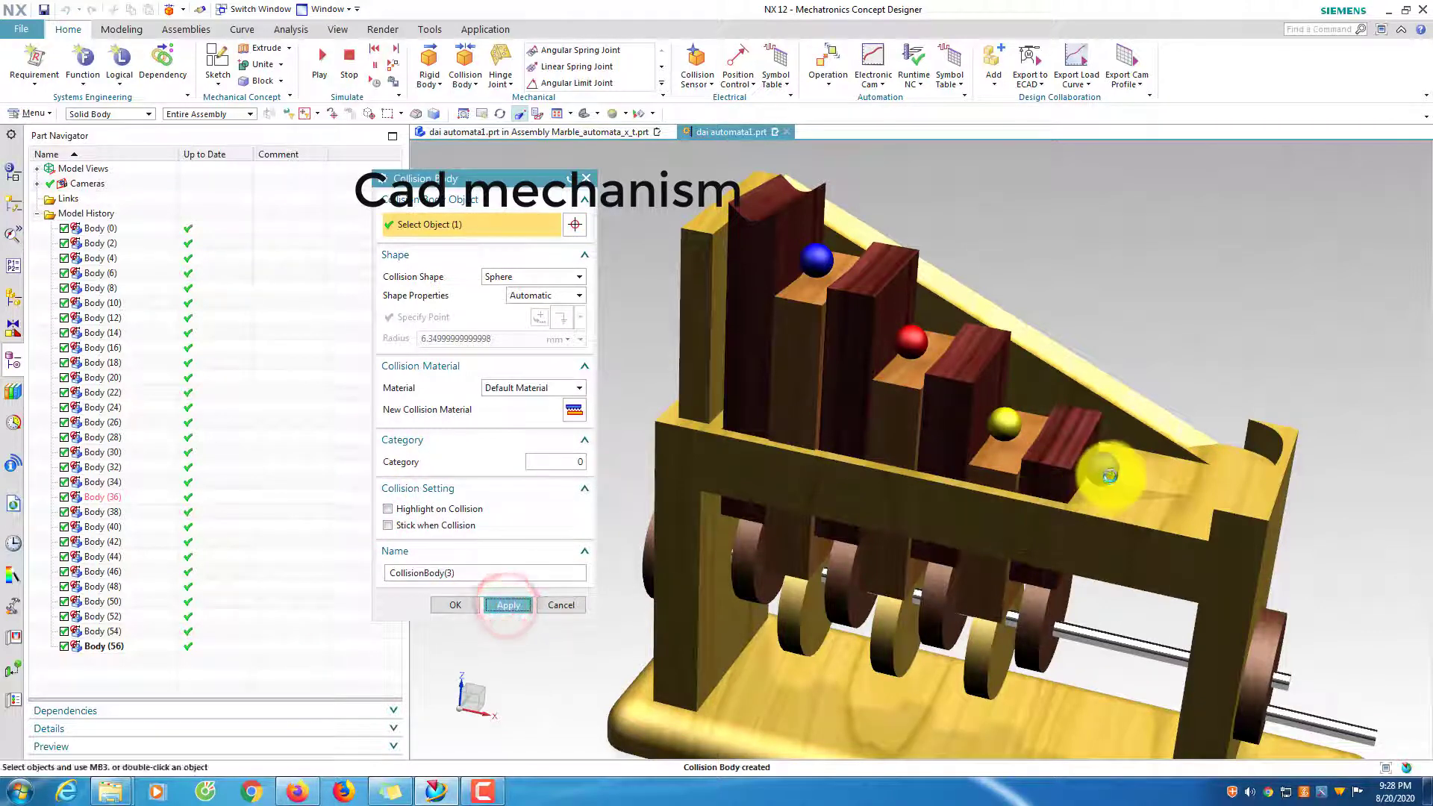
{"action": "left_click", "coordinate": [1109, 470]}
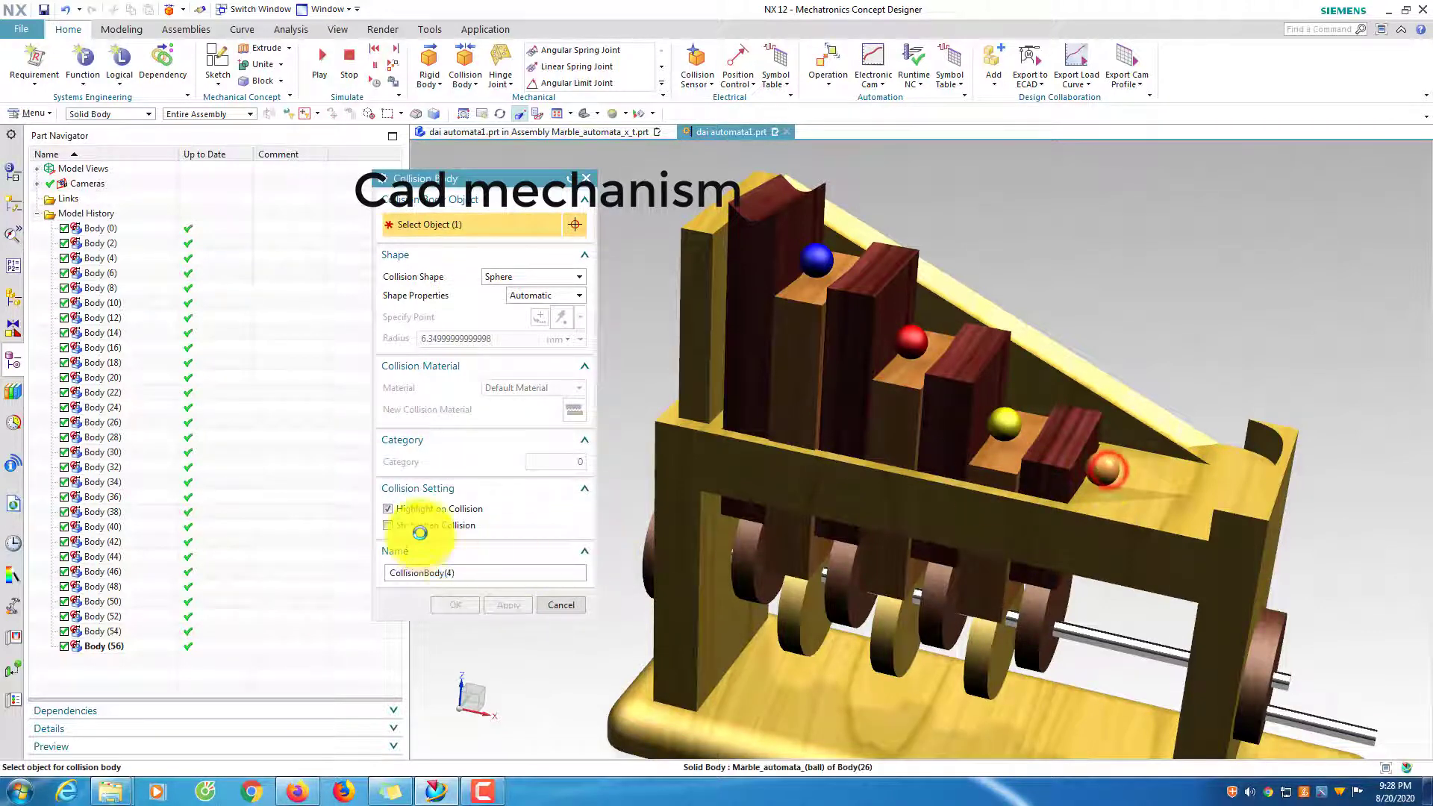
{"action": "left_click", "coordinate": [387, 509]}
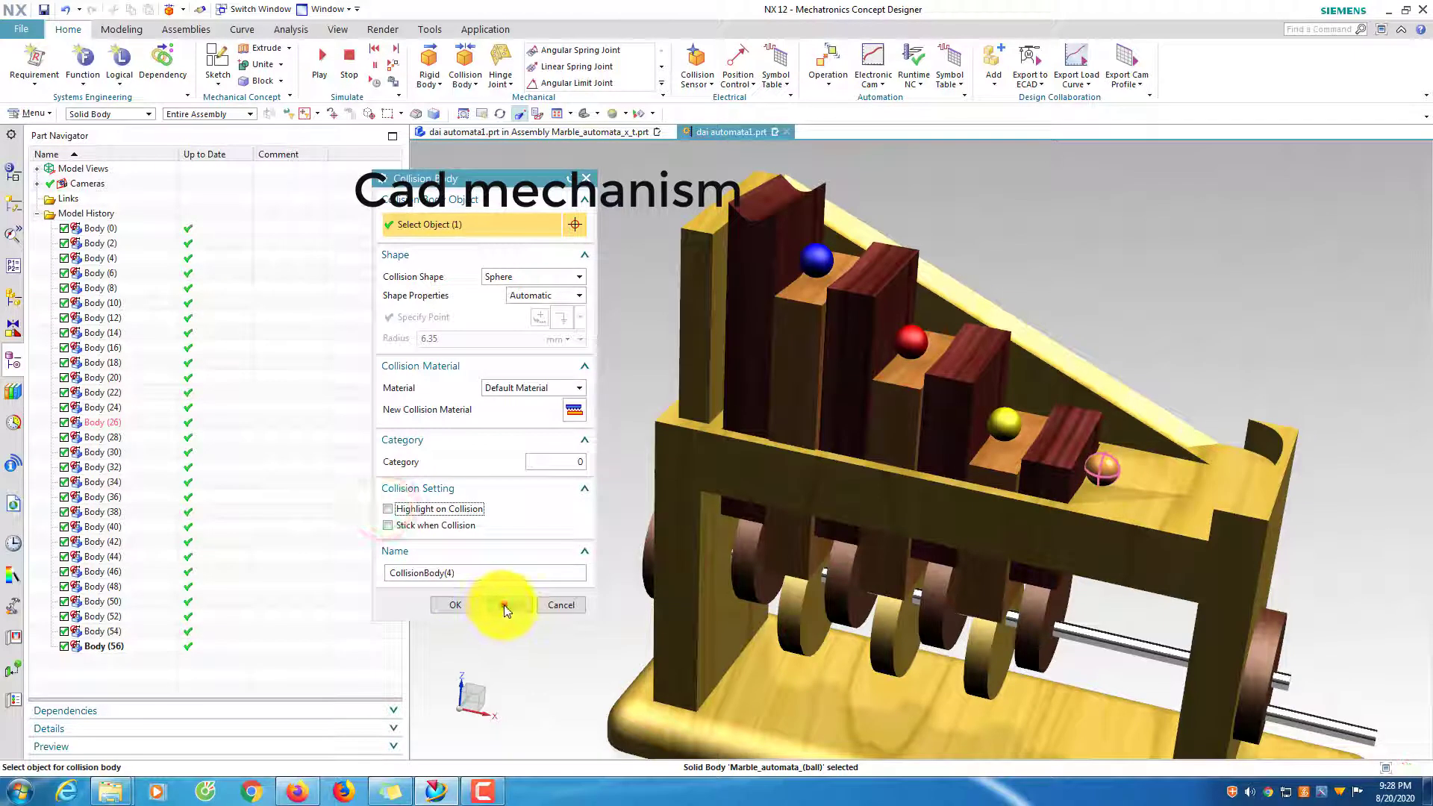
{"action": "left_click", "coordinate": [505, 605]}
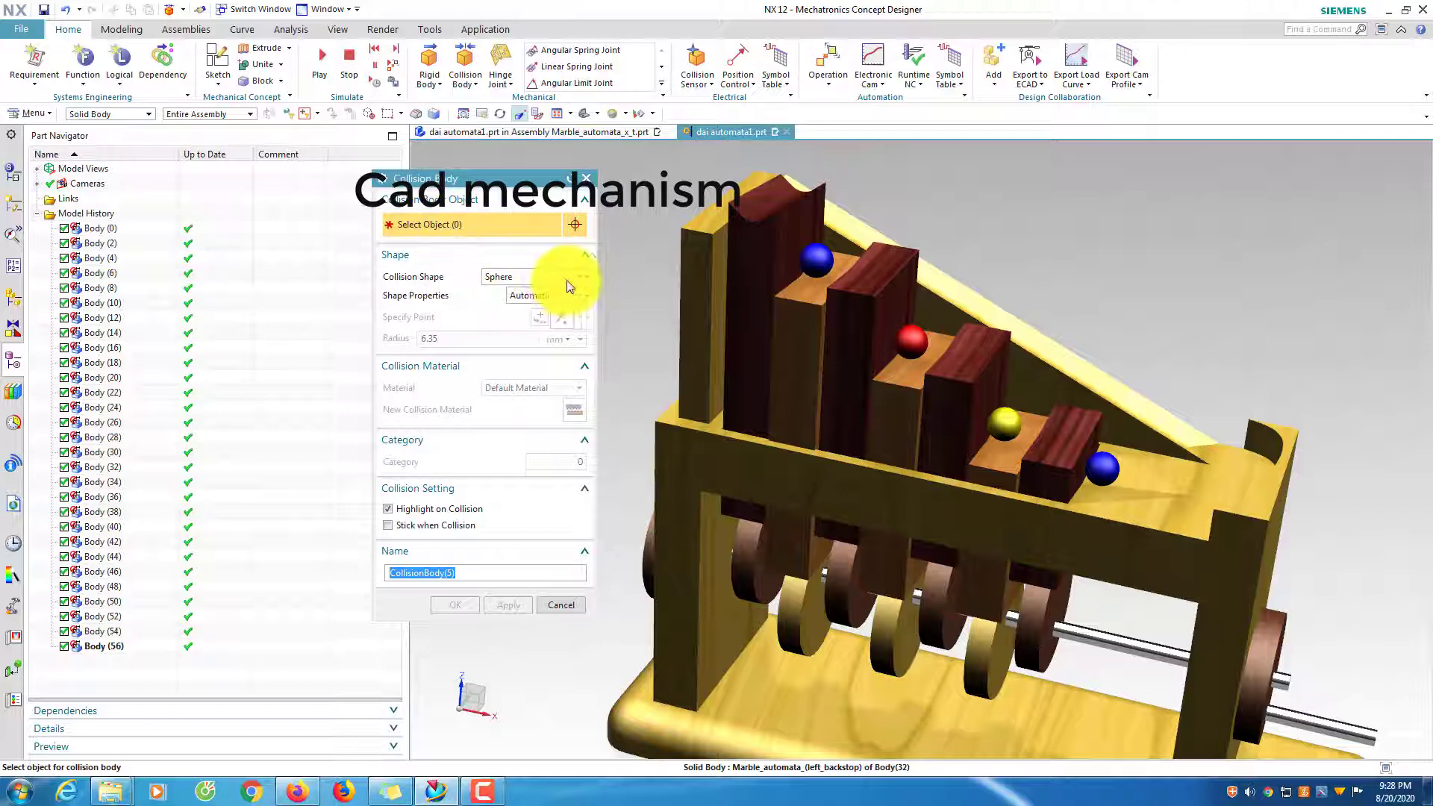
Switch to Mesh and create highlight-free collision bodies for the first three tall cam blocks.
{"action": "left_click", "coordinate": [561, 279]}
{"action": "left_click", "coordinate": [515, 369]}
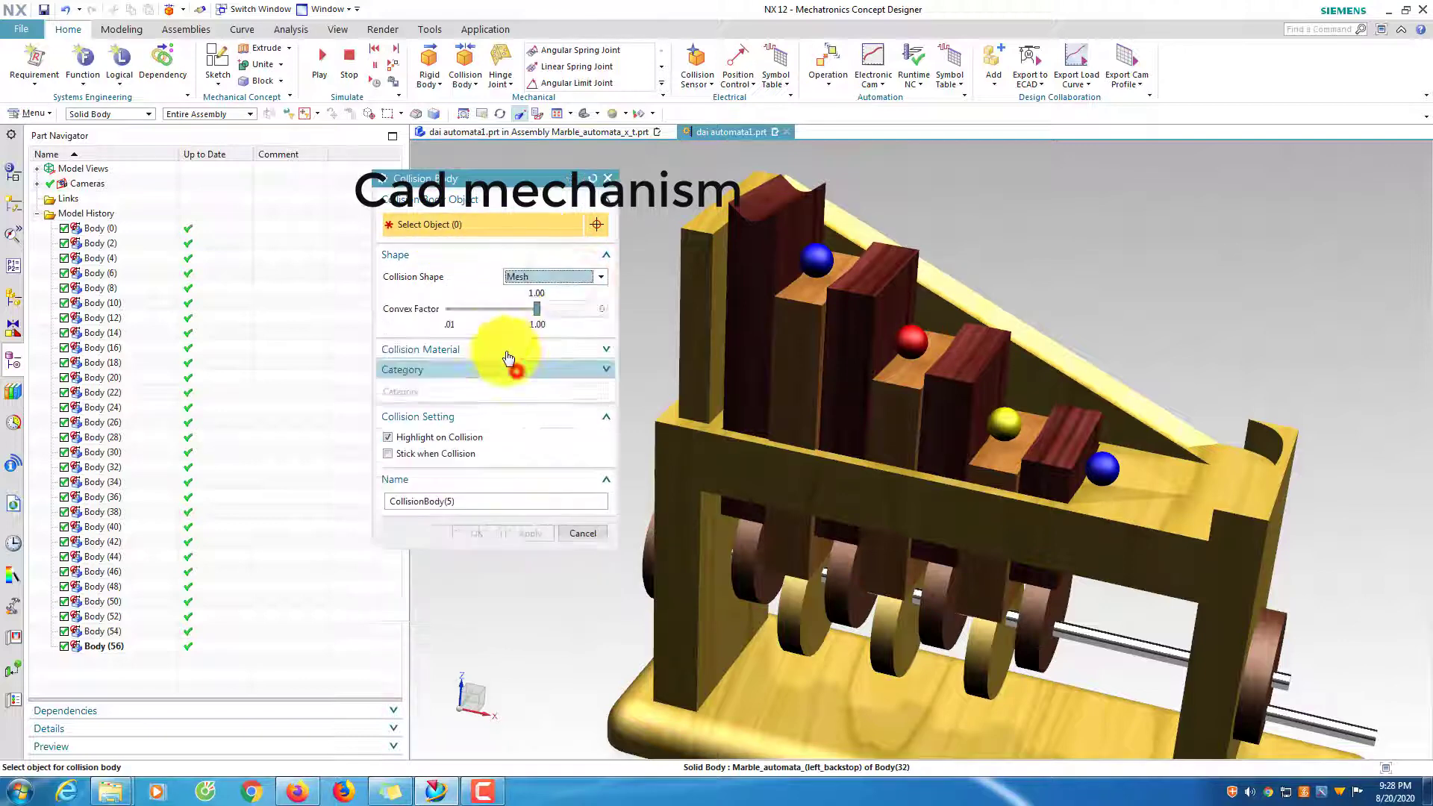
{"action": "left_click", "coordinate": [750, 243]}
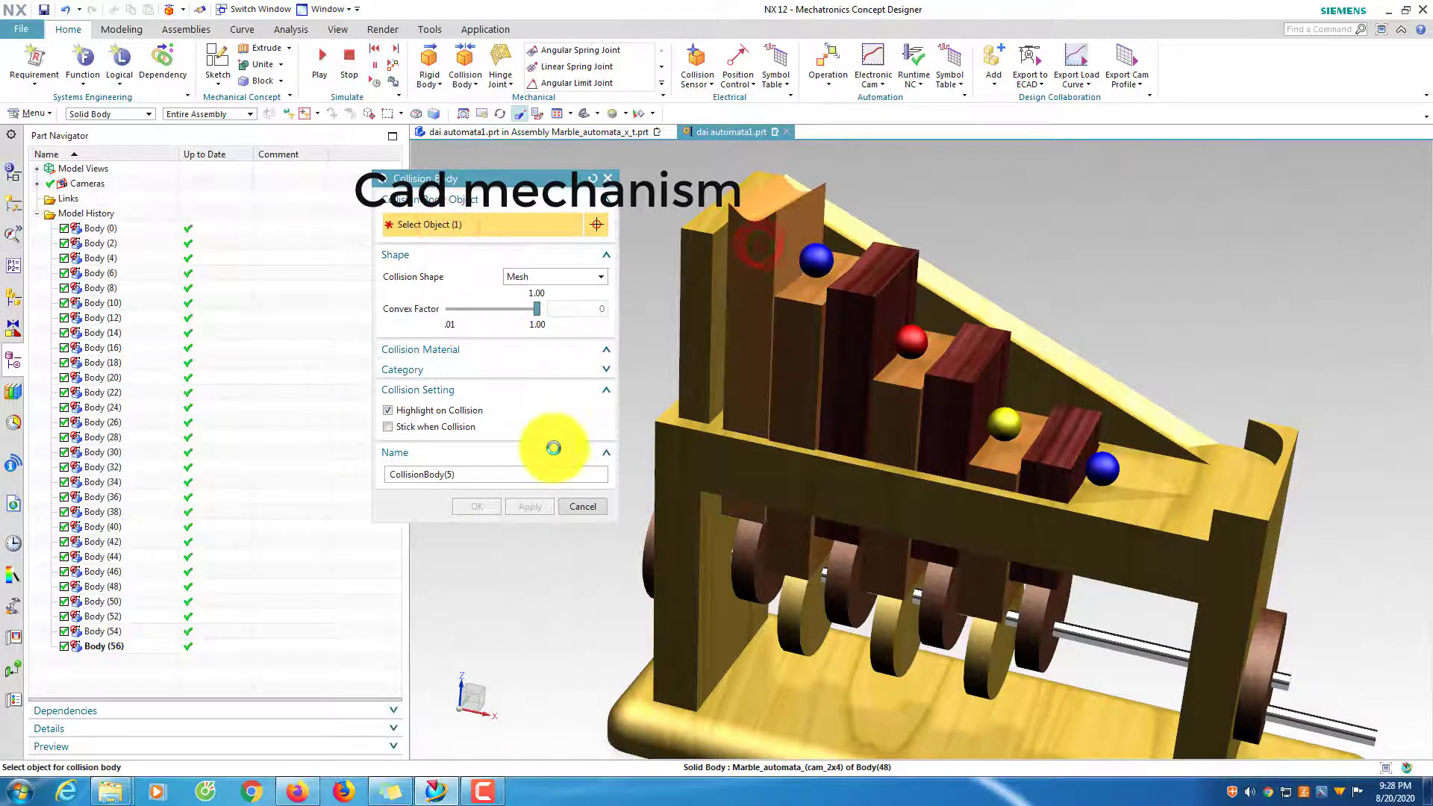
{"action": "left_click", "coordinate": [409, 493]}
{"action": "left_click", "coordinate": [534, 588]}
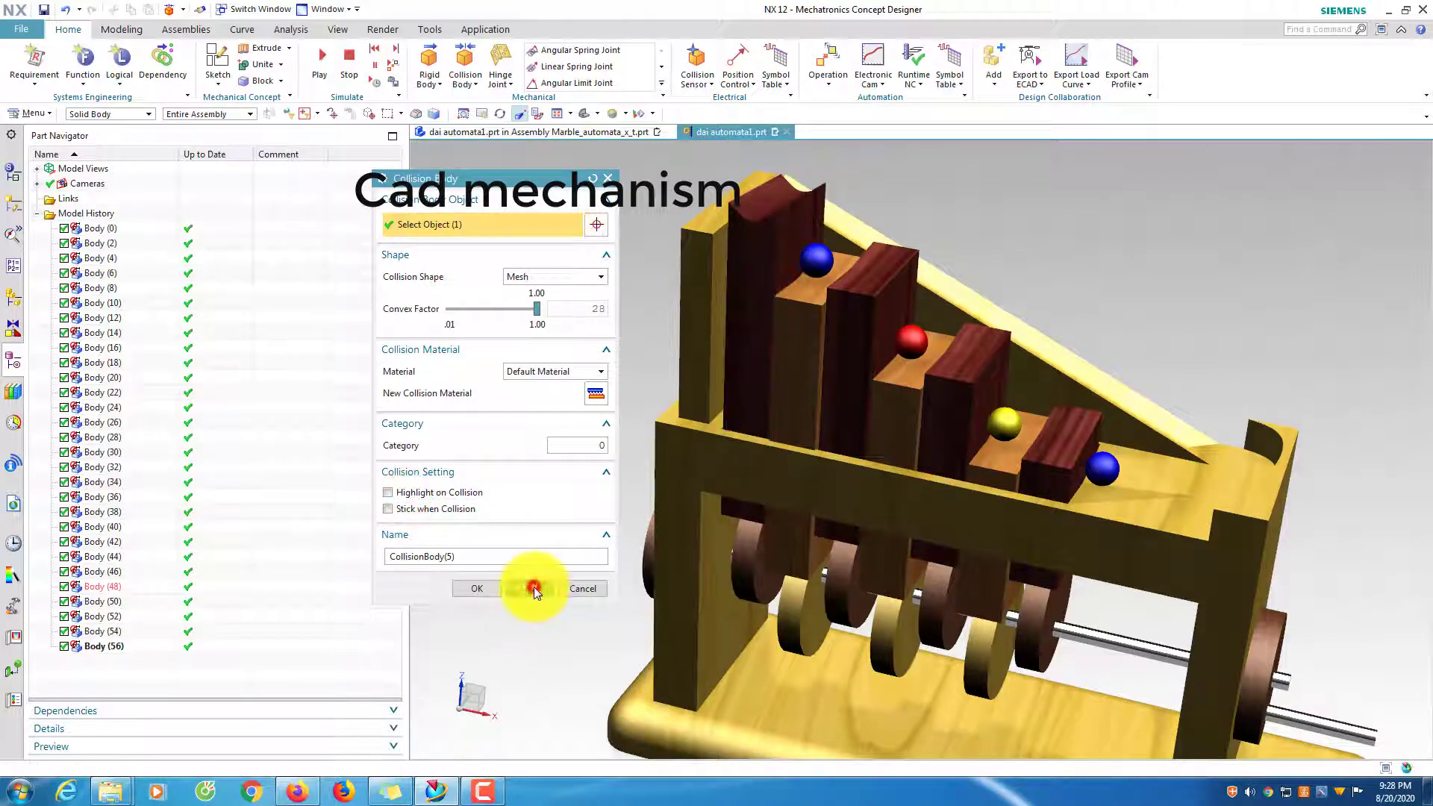
{"action": "left_click", "coordinate": [800, 334]}
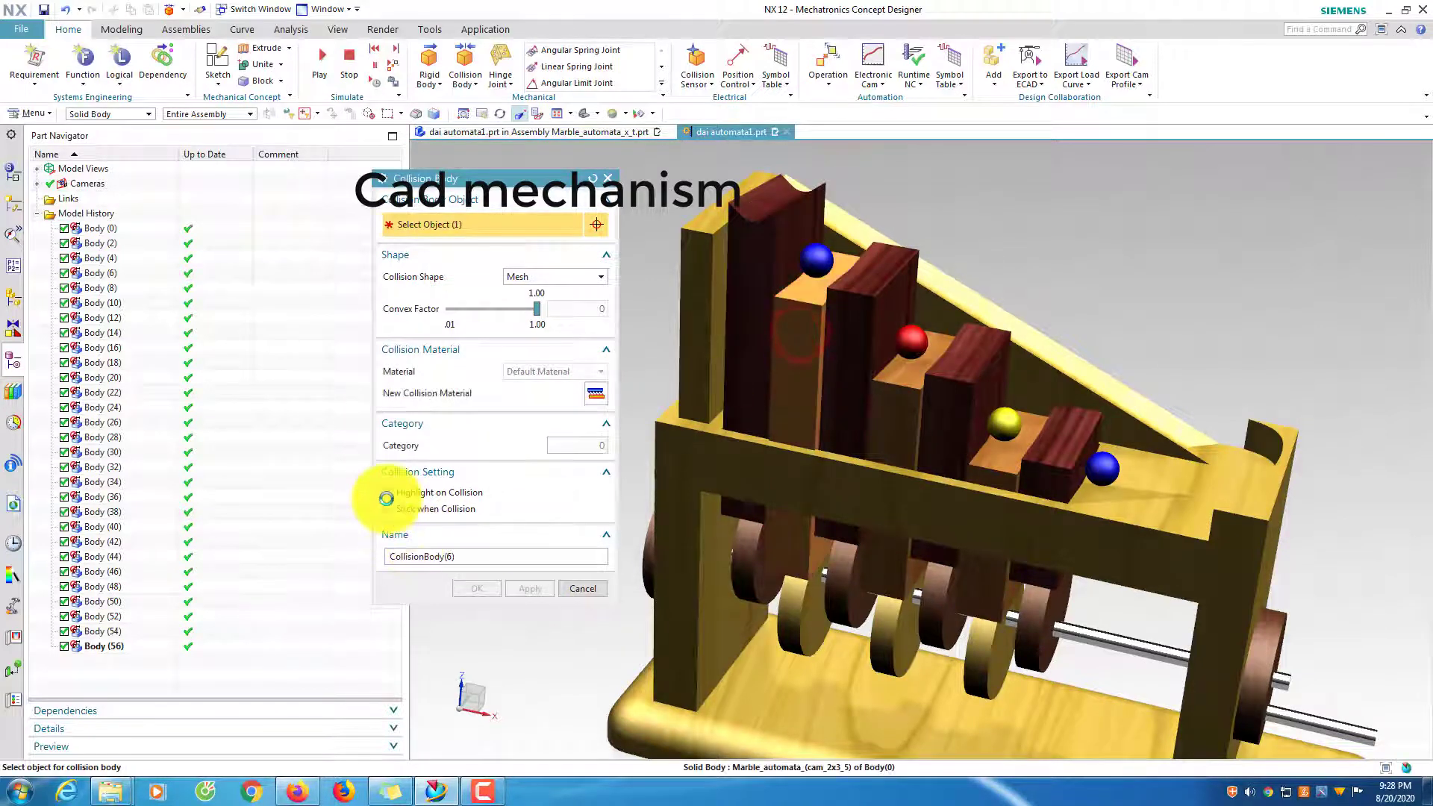
{"action": "left_click", "coordinate": [387, 493]}
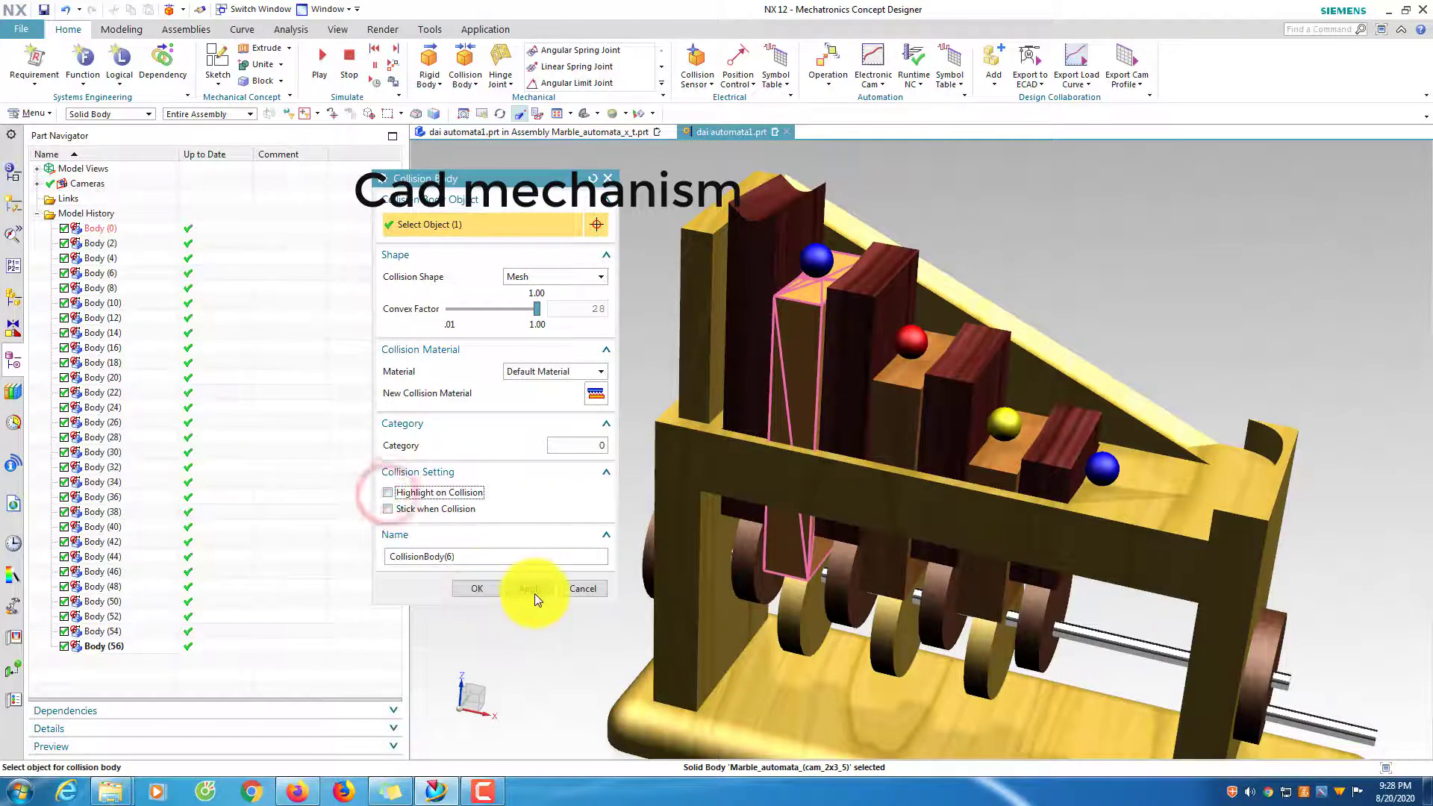
{"action": "left_click", "coordinate": [533, 590]}
{"action": "left_click", "coordinate": [866, 314]}
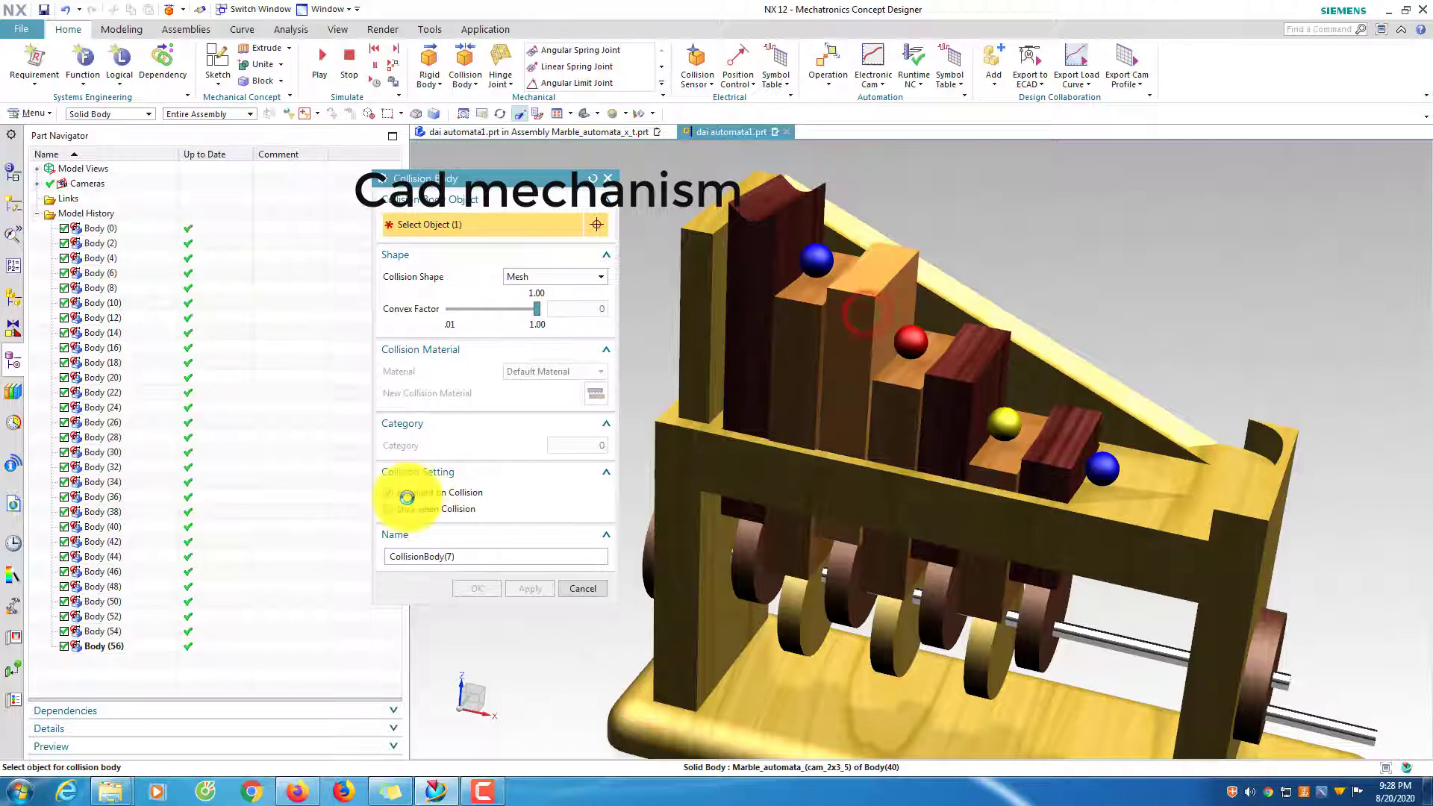
{"action": "left_click", "coordinate": [387, 493]}
{"action": "left_click", "coordinate": [530, 589]}
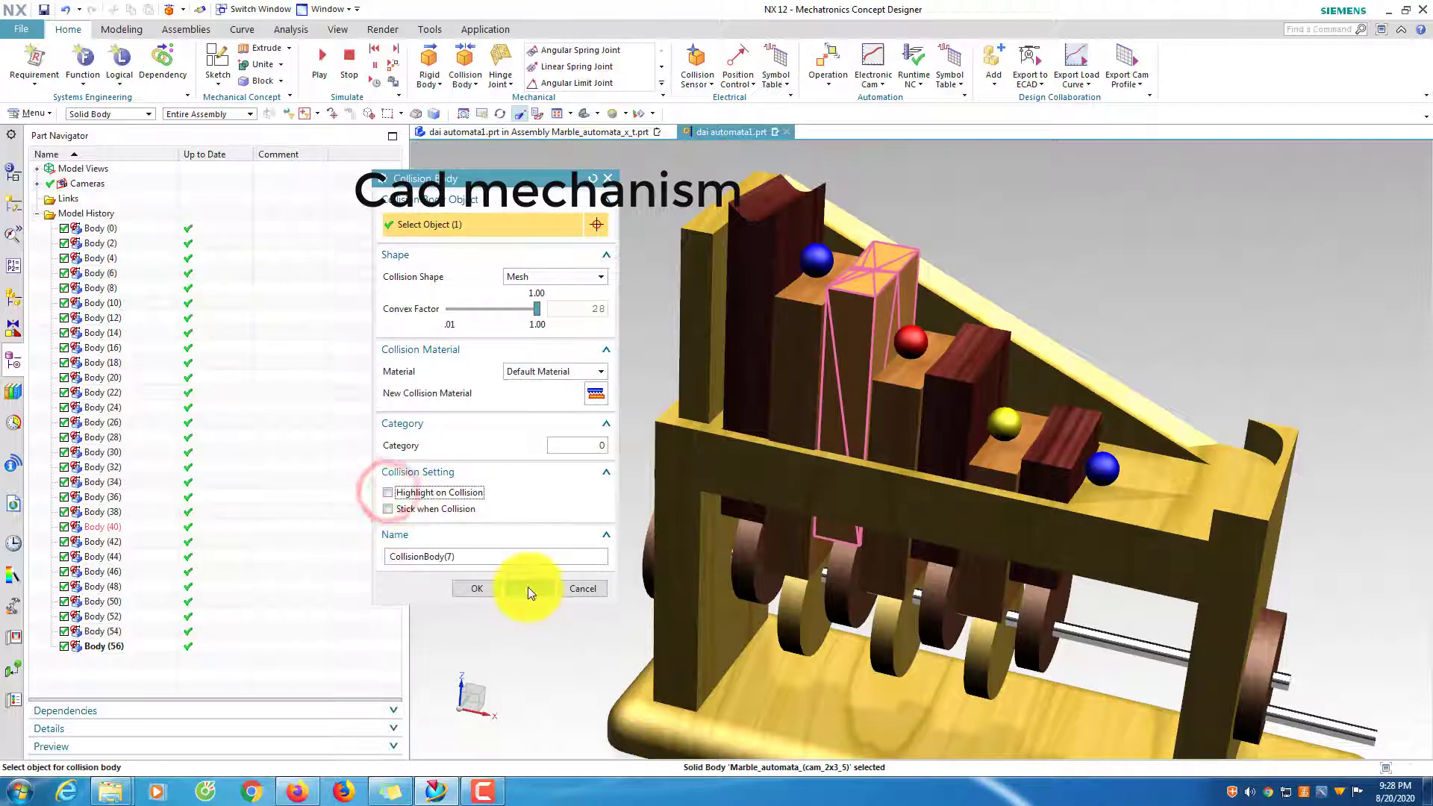
Create mesh collision bodies without highlighting for the remaining four cam blocks.
{"action": "left_click", "coordinate": [907, 410]}
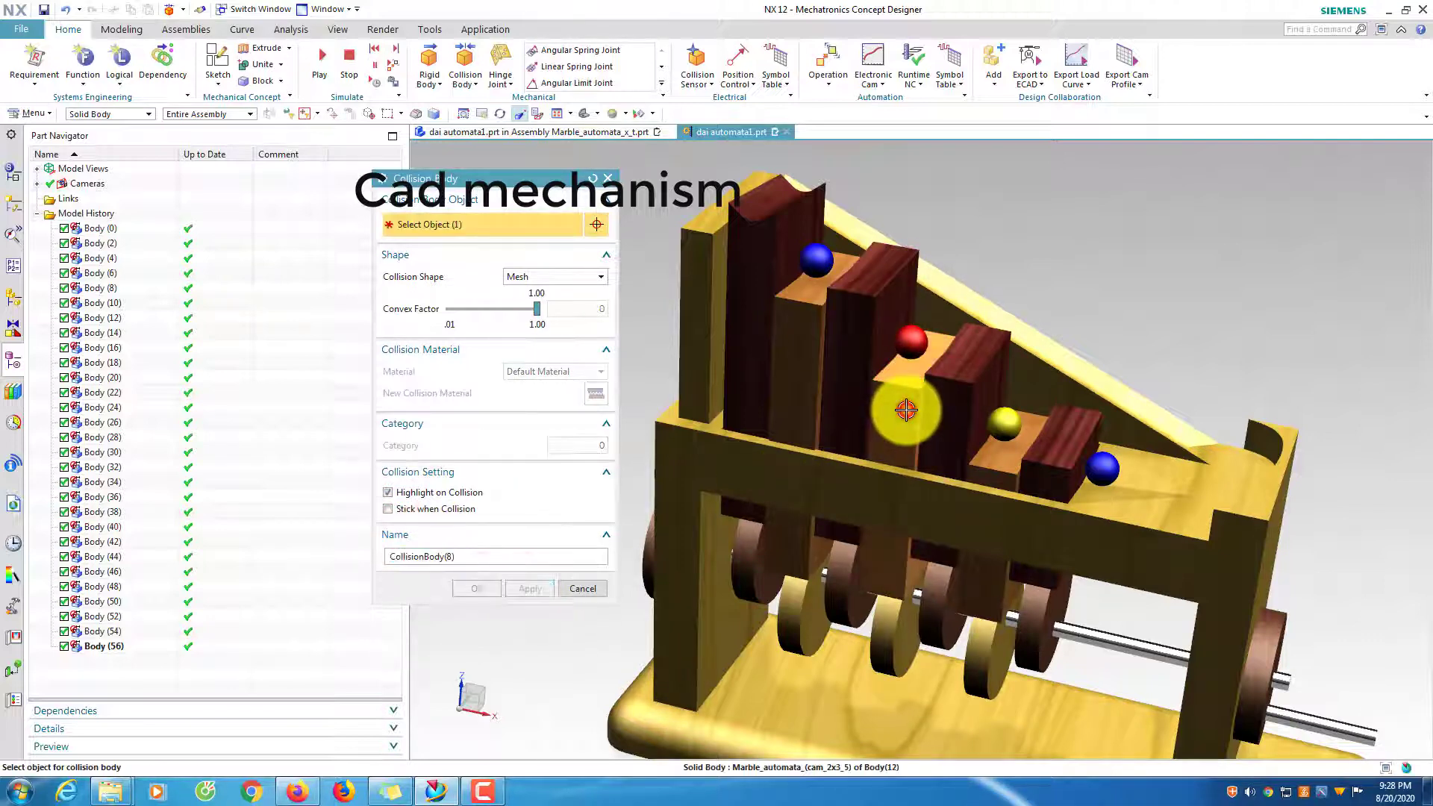
{"action": "left_click", "coordinate": [388, 493]}
{"action": "left_click", "coordinate": [532, 589]}
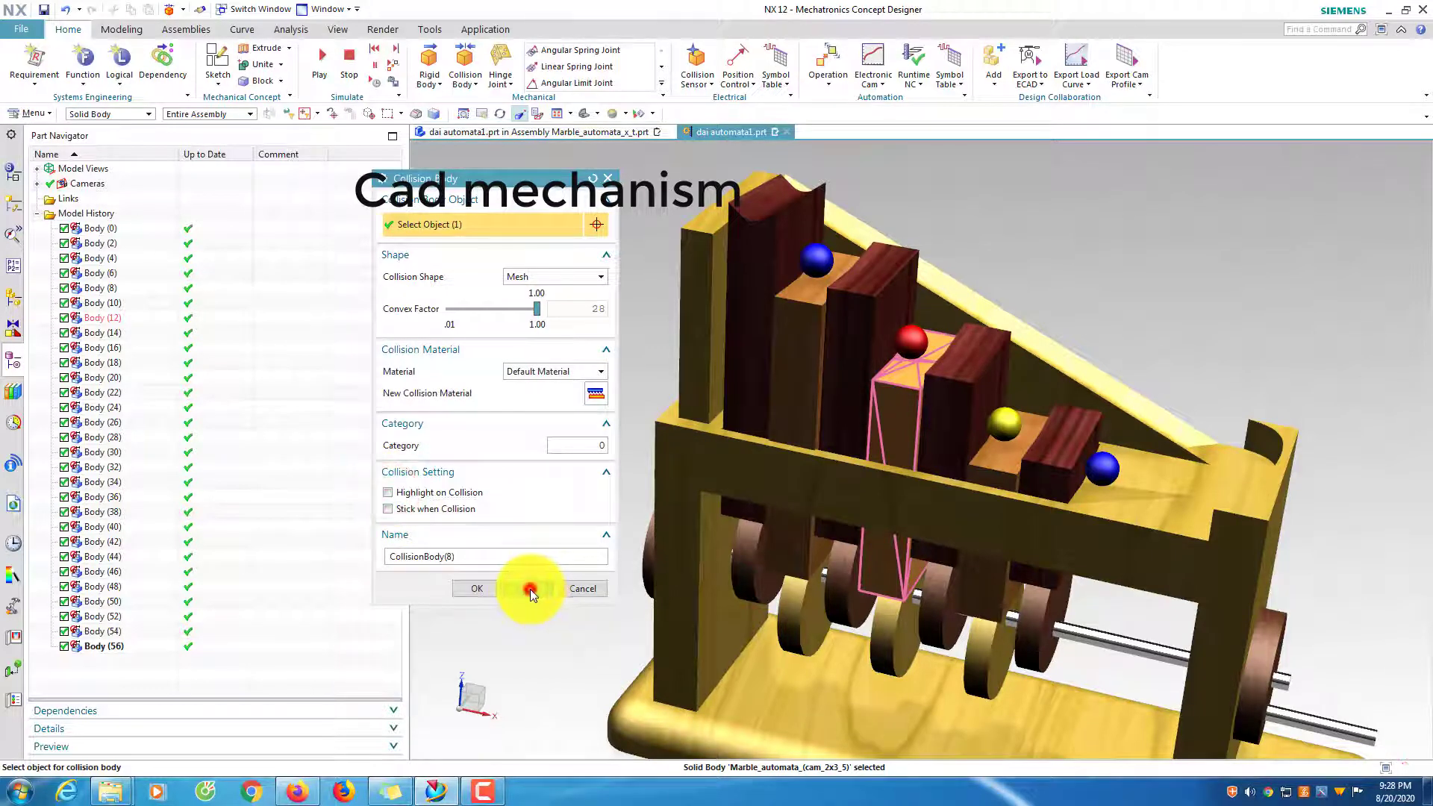
{"action": "left_click", "coordinate": [531, 589]}
{"action": "left_click", "coordinate": [956, 390]}
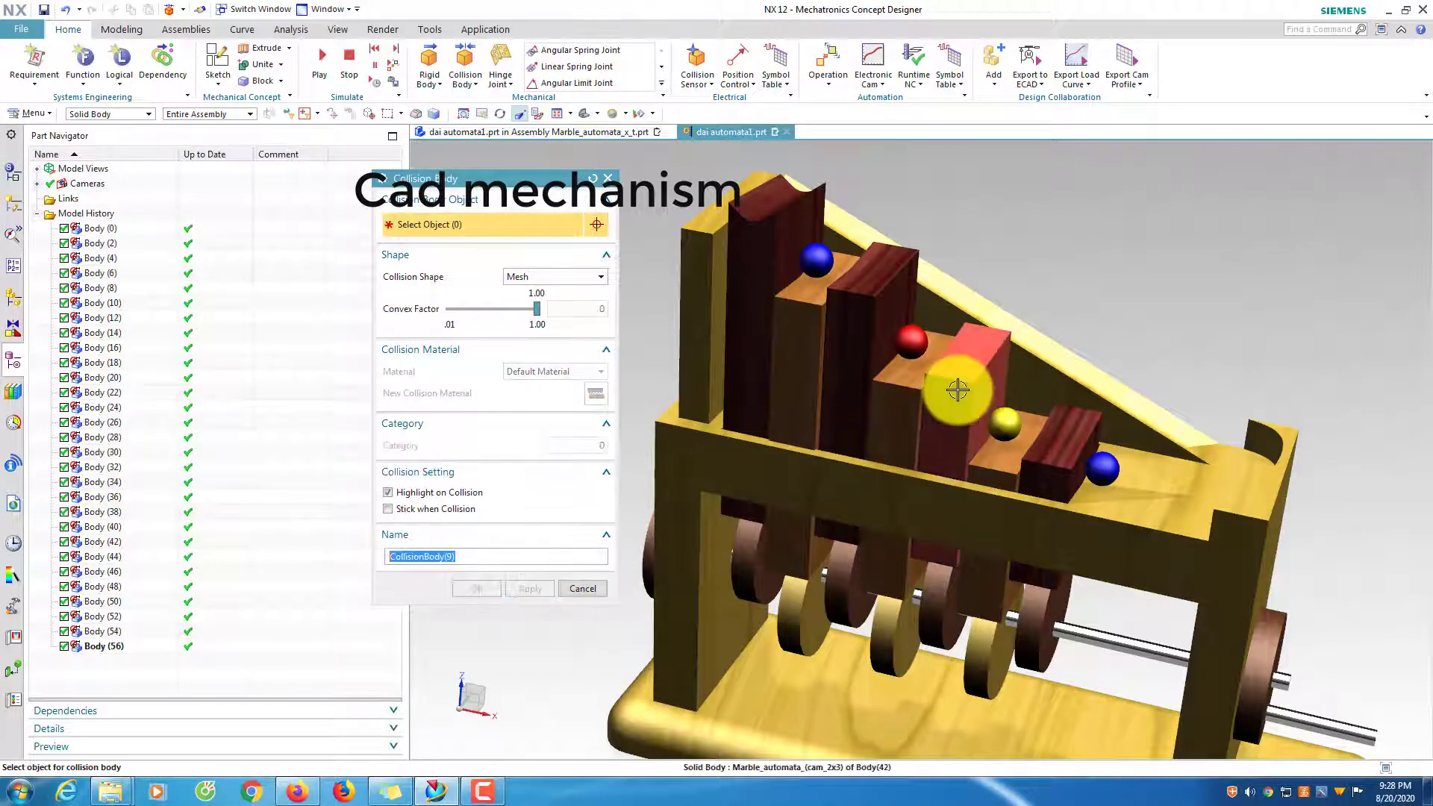
{"action": "left_click", "coordinate": [388, 493]}
{"action": "left_click", "coordinate": [529, 589]}
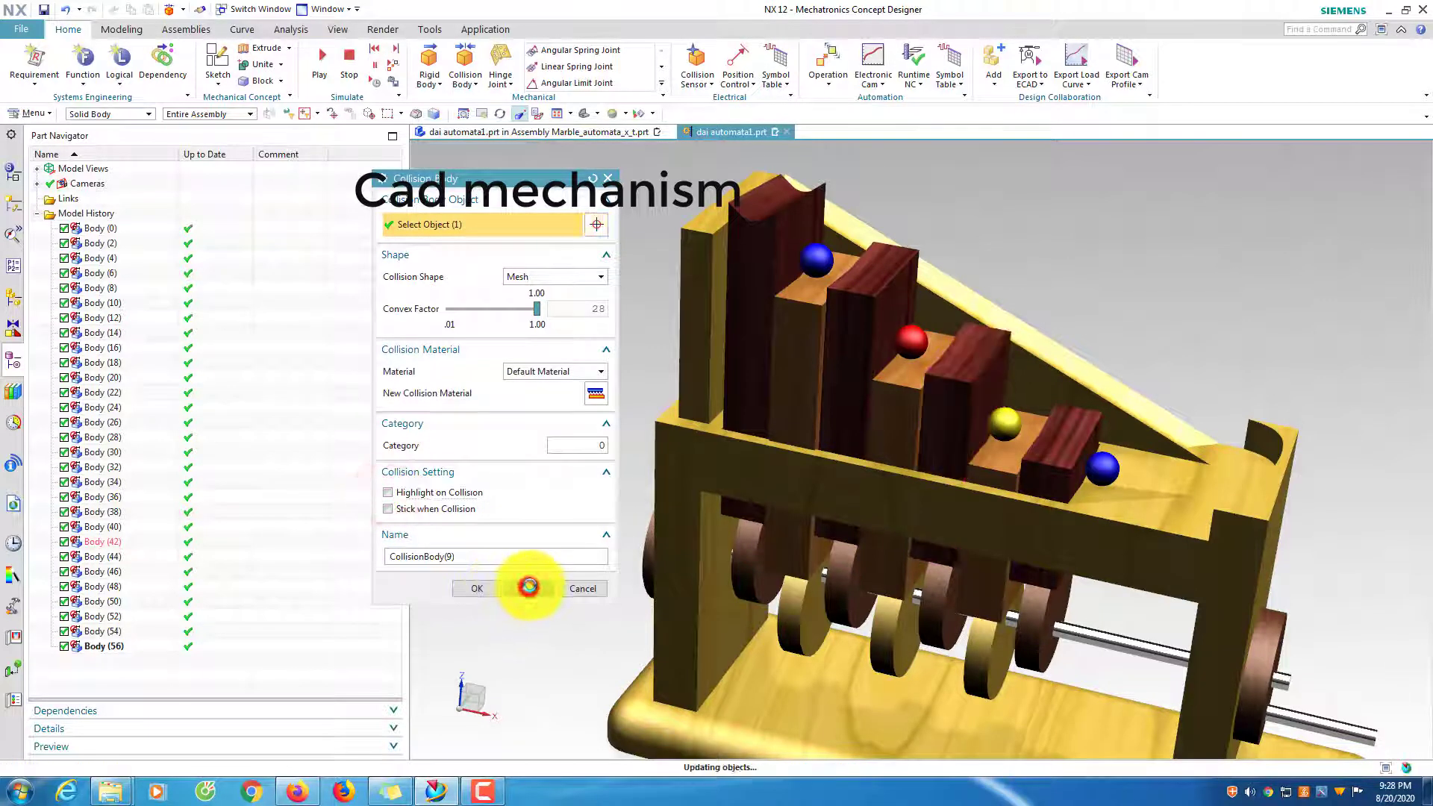
{"action": "left_click", "coordinate": [1005, 465]}
{"action": "left_click", "coordinate": [388, 492]}
{"action": "left_click", "coordinate": [528, 588]}
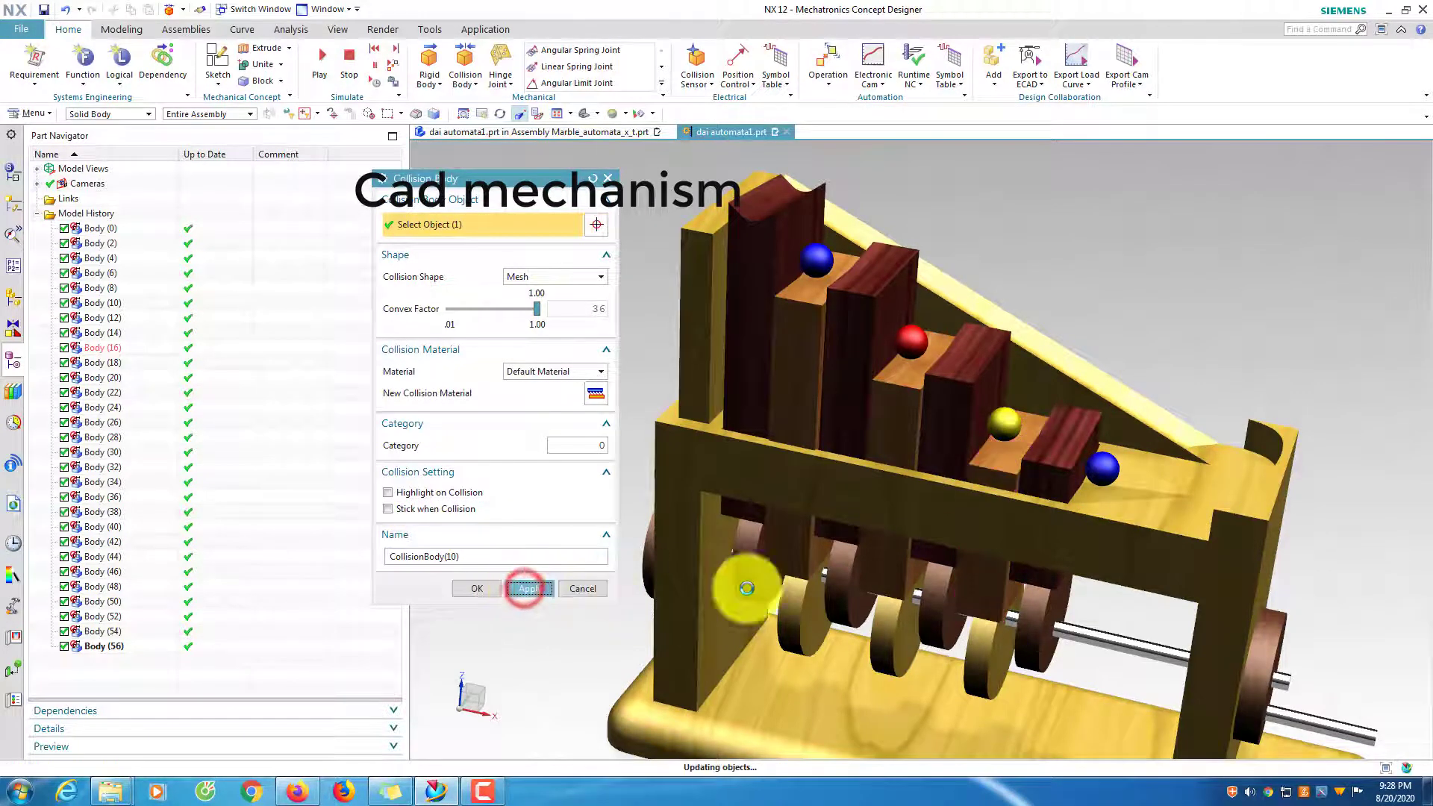
{"action": "left_click", "coordinate": [1060, 464]}
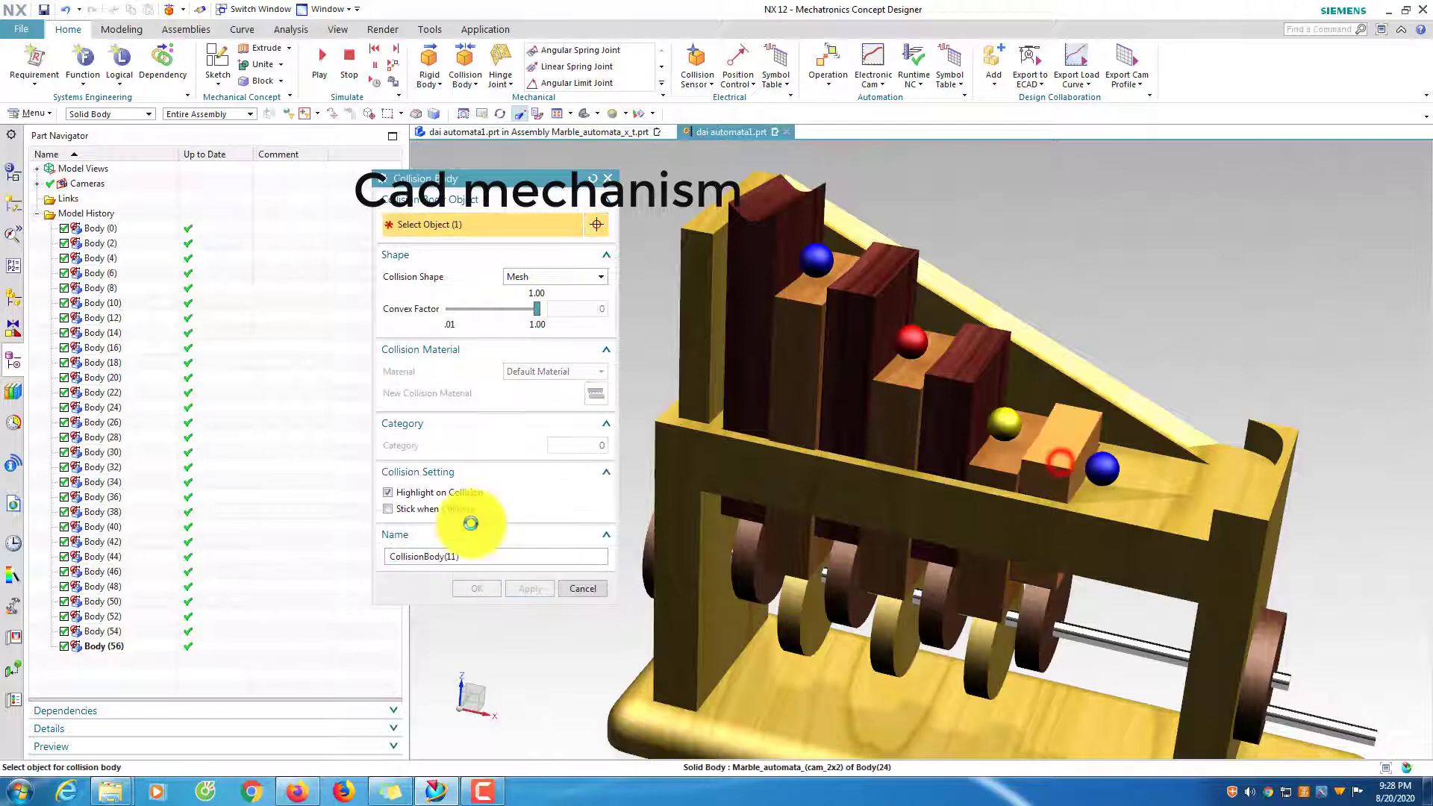
{"action": "left_click", "coordinate": [388, 494]}
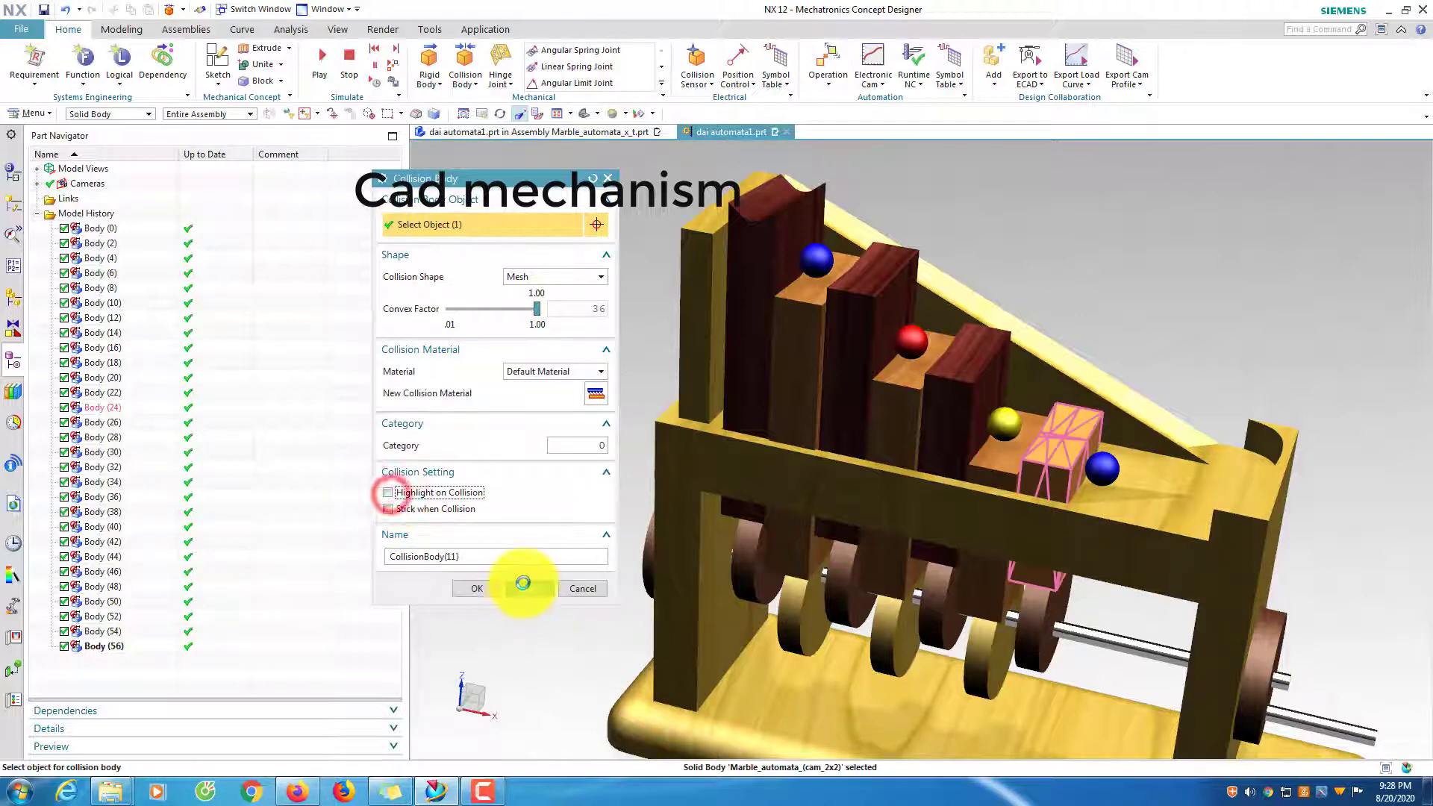
{"action": "left_click", "coordinate": [528, 588]}
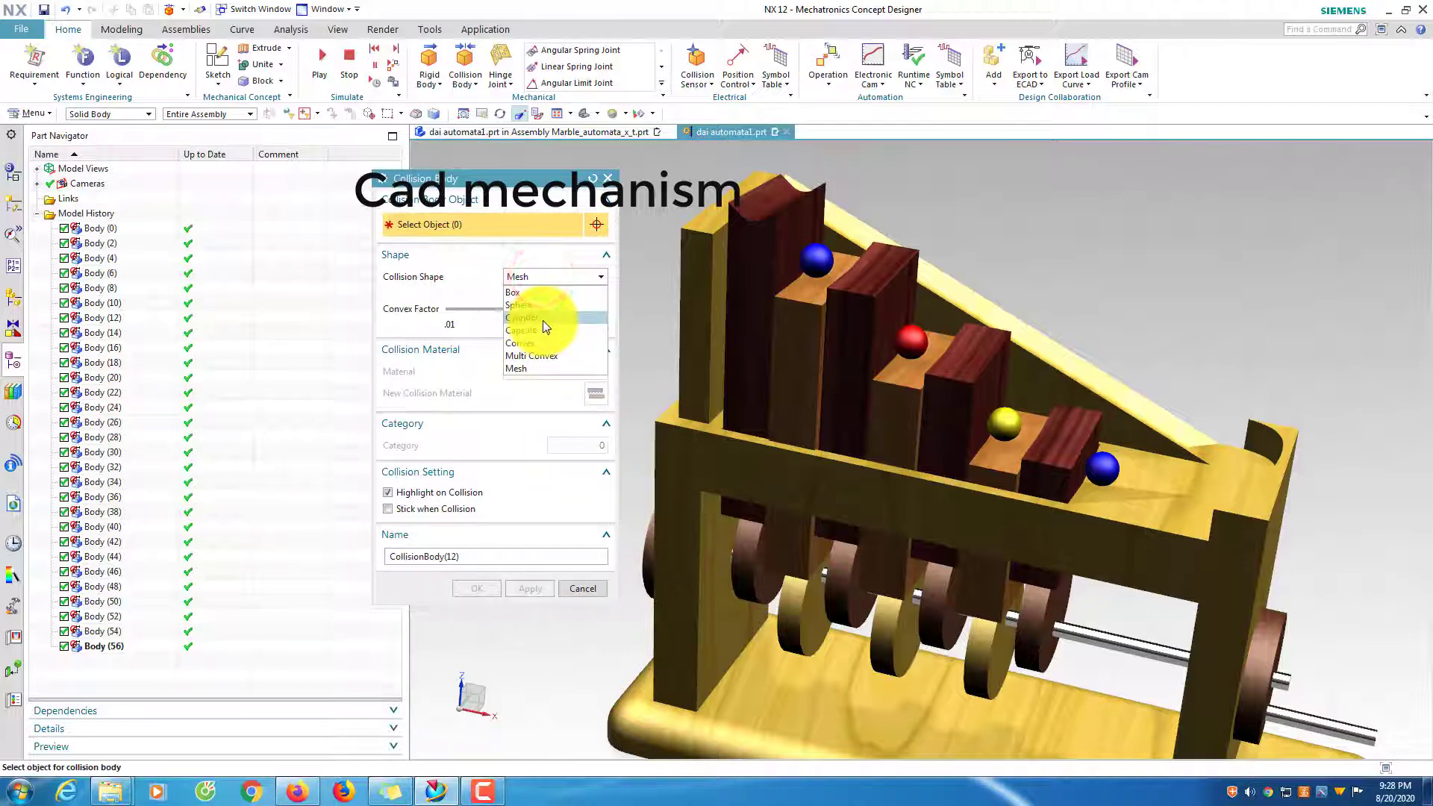
Use the Cylinder shape to create highlight-free collision bodies for the first two cam discs.
{"action": "left_click", "coordinate": [545, 318]}
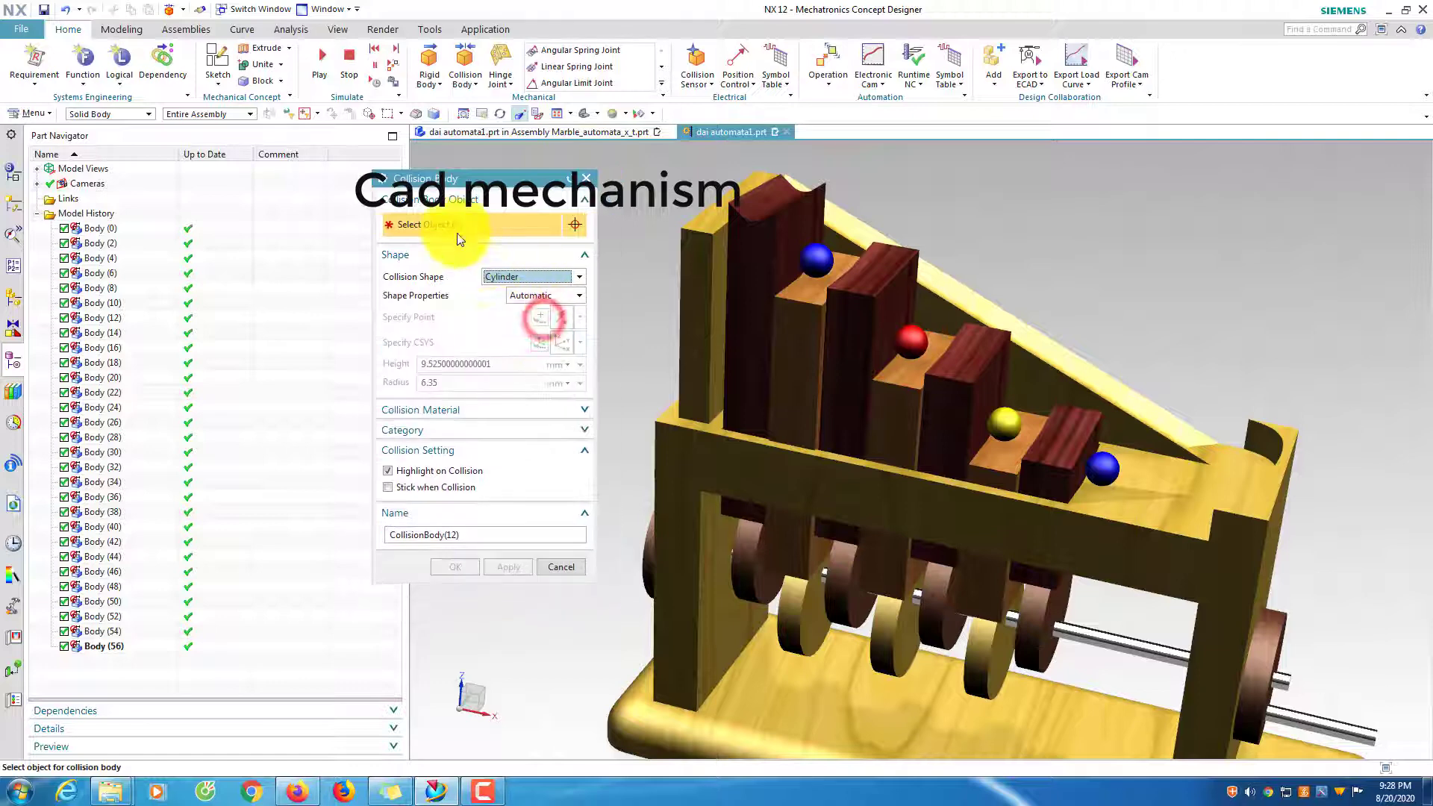
{"action": "left_click", "coordinate": [453, 224]}
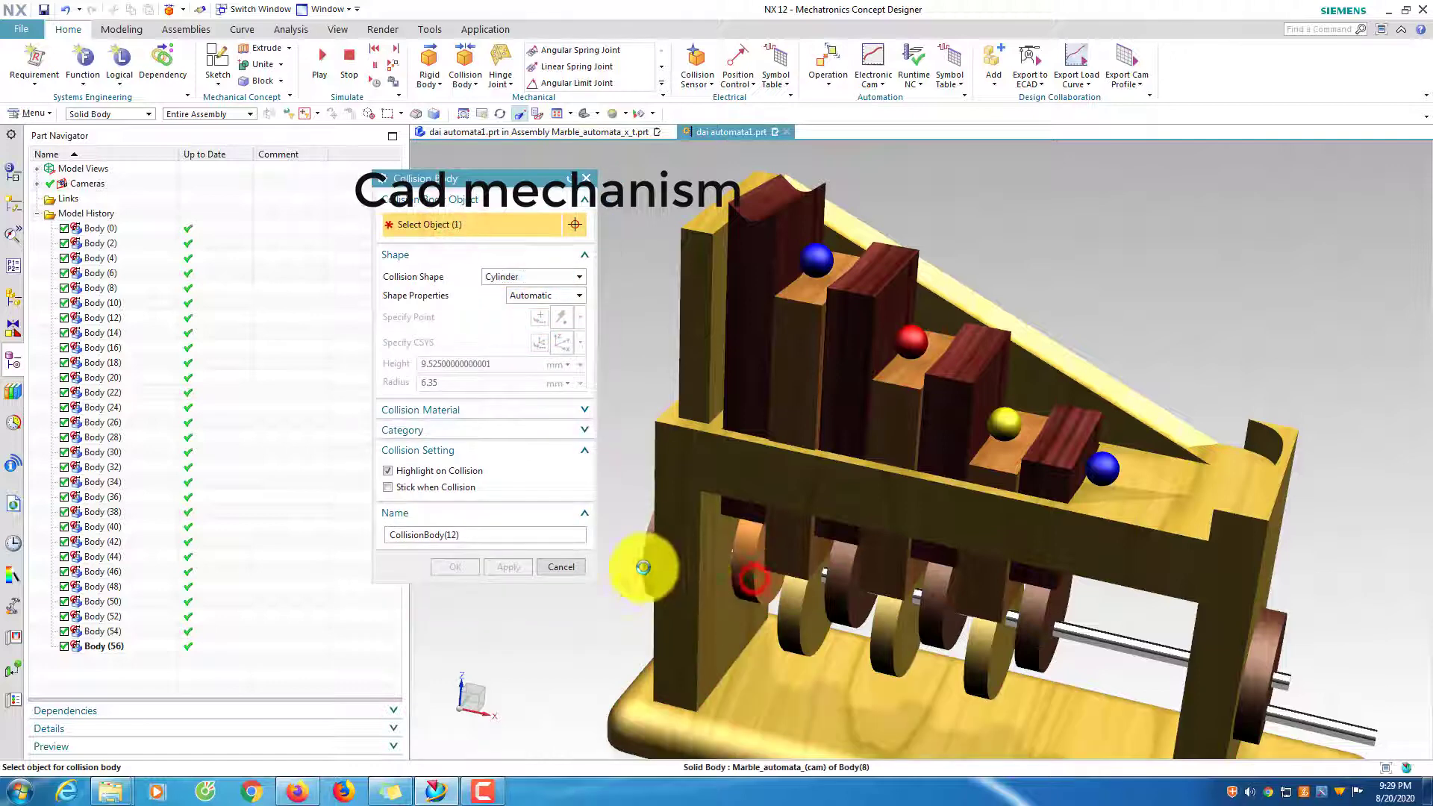
{"action": "left_click", "coordinate": [750, 572]}
{"action": "middle_click_drag", "start_coordinate": [821, 544], "coordinate": [544, 519]}
{"action": "left_click", "coordinate": [427, 553]}
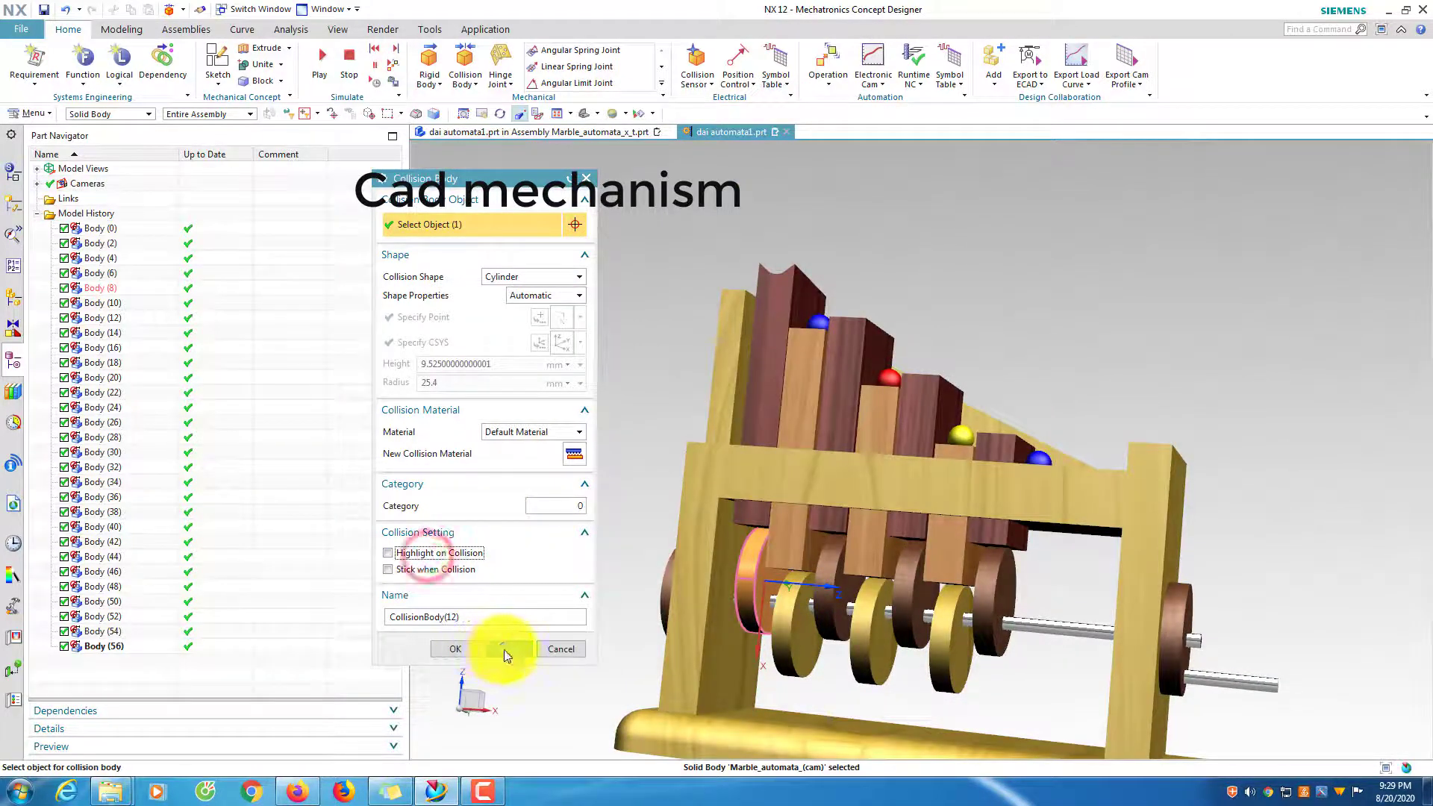
{"action": "left_click", "coordinate": [505, 649]}
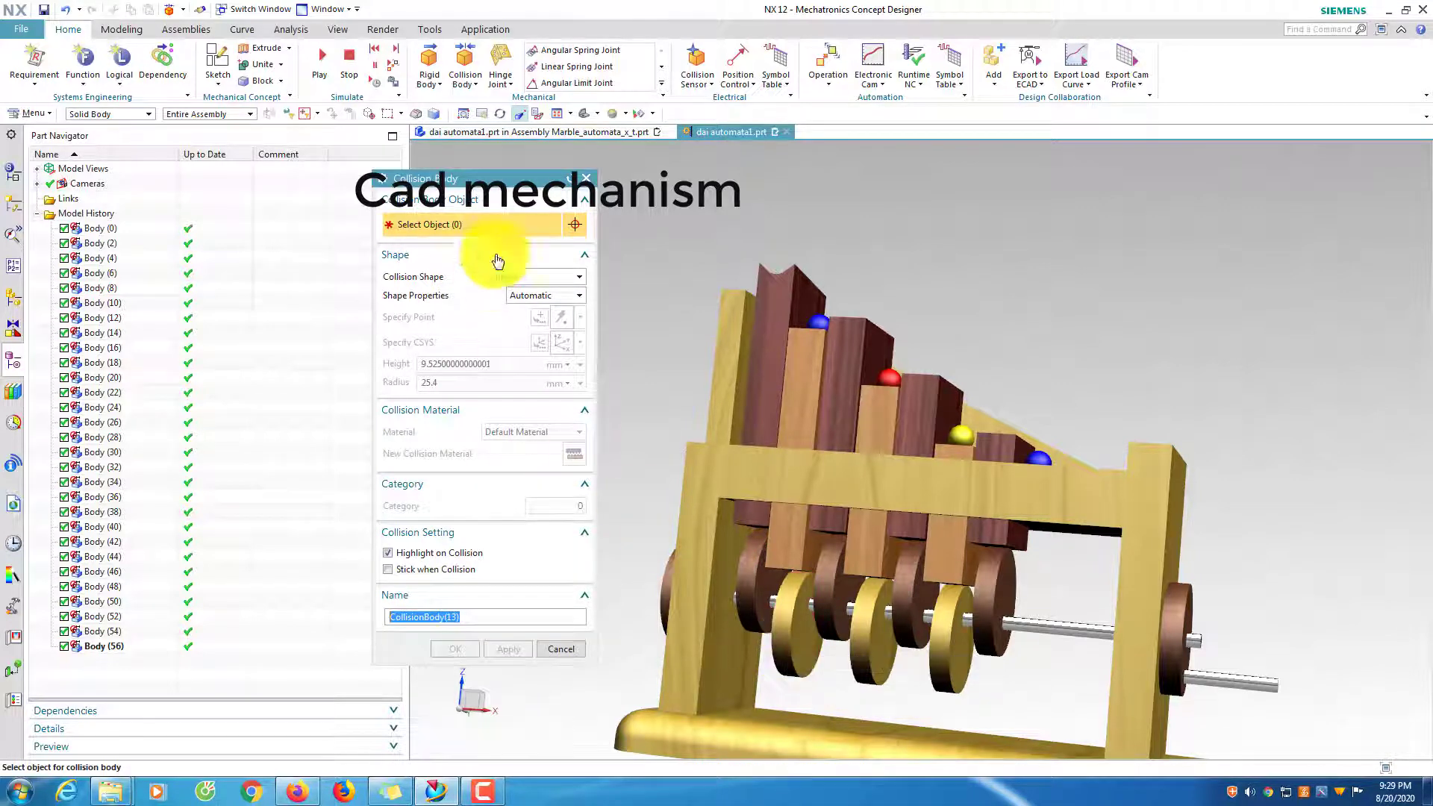
{"action": "left_click", "coordinate": [468, 223]}
{"action": "left_click", "coordinate": [789, 653]}
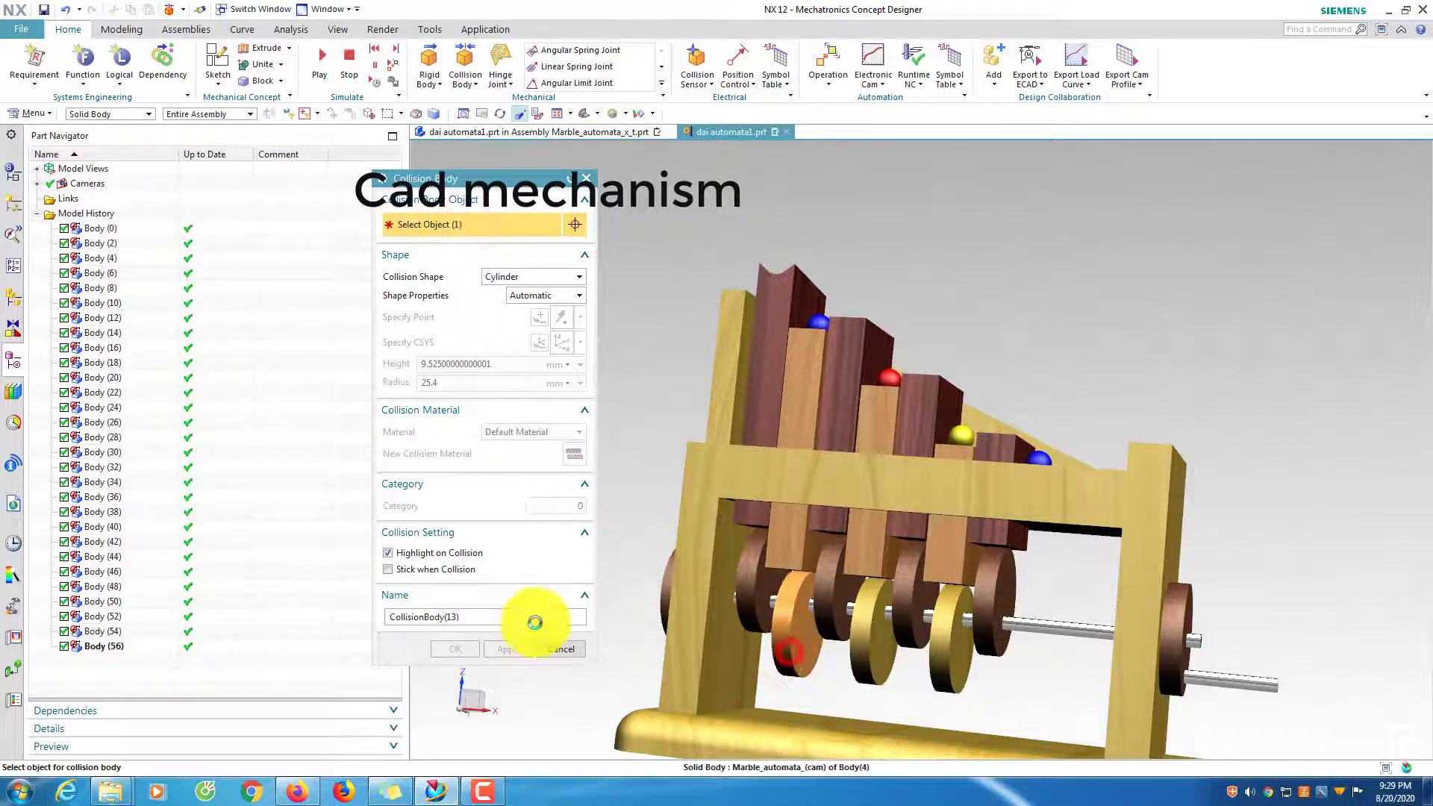
{"action": "left_click", "coordinate": [388, 553]}
{"action": "left_click", "coordinate": [508, 650]}
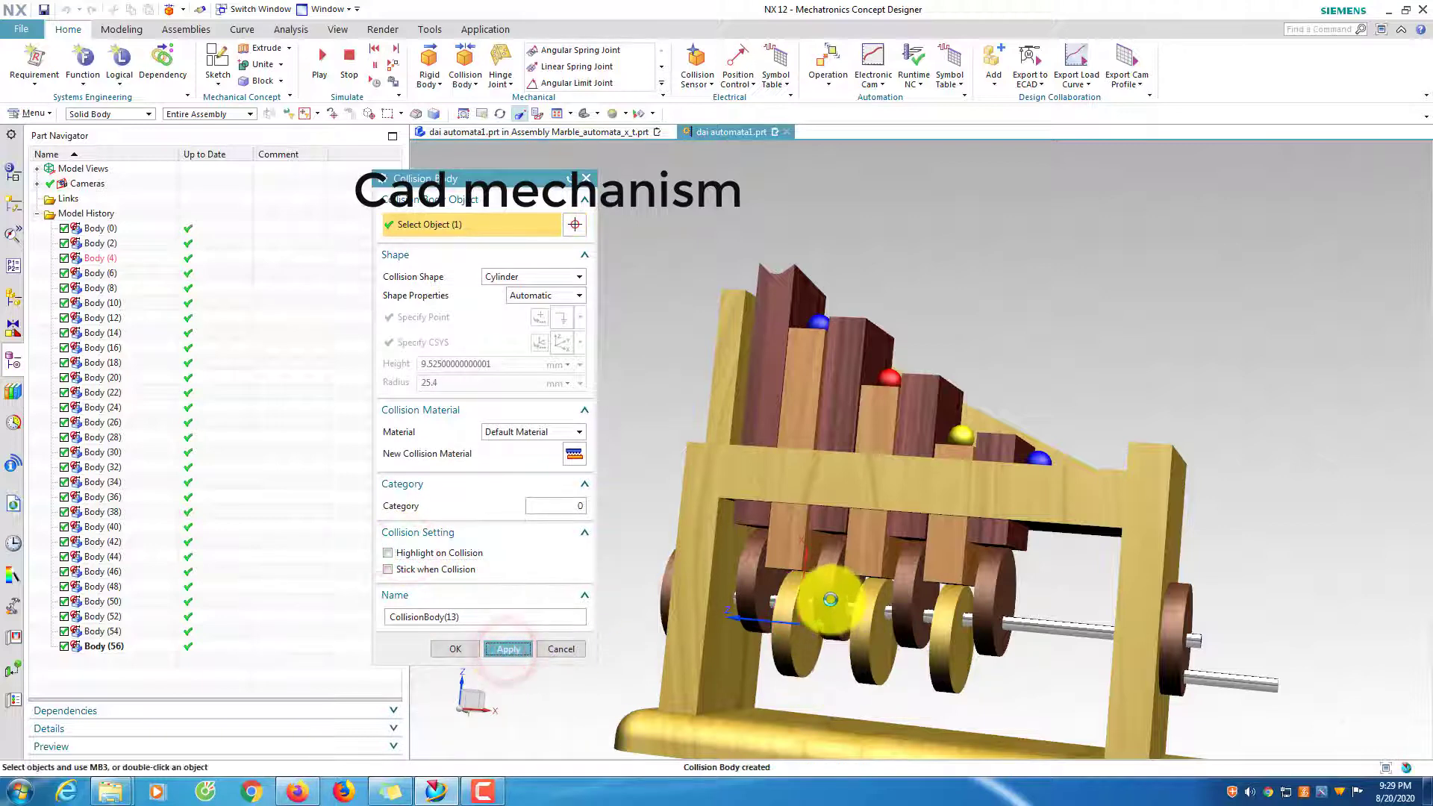
Add cylinder collision bodies with highlighting off for three more cams.
{"action": "left_click", "coordinate": [830, 592]}
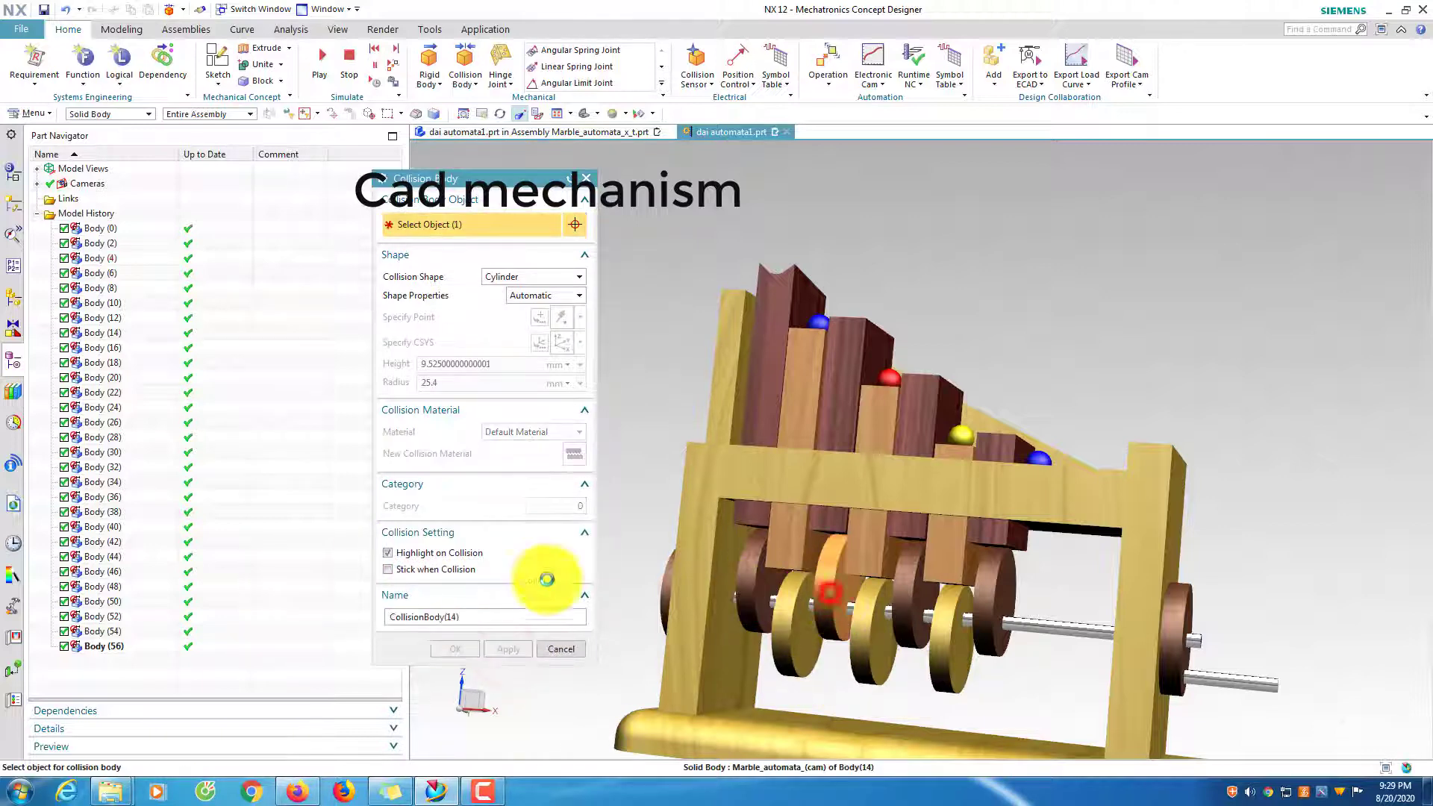
{"action": "left_click", "coordinate": [410, 552]}
{"action": "left_click", "coordinate": [504, 650]}
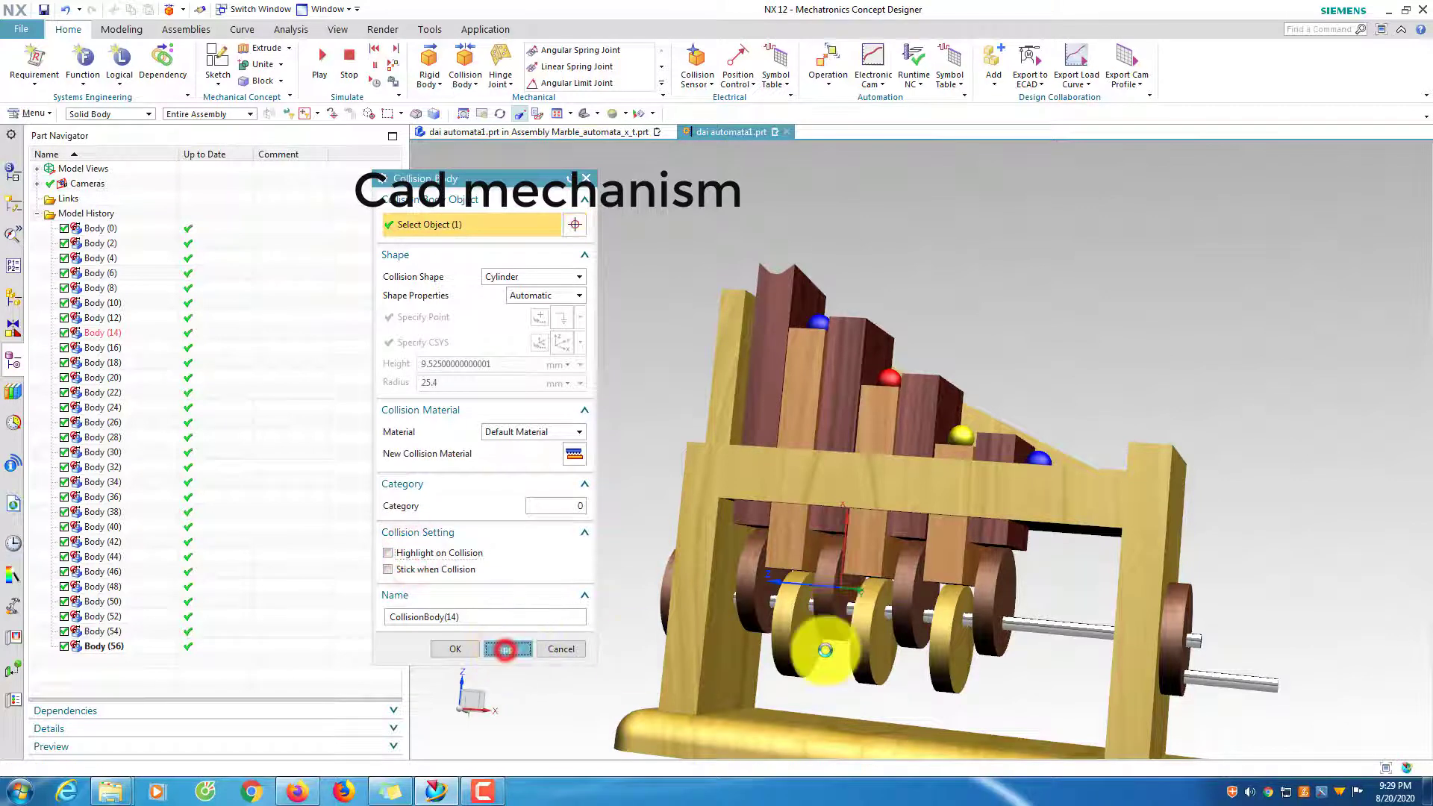
{"action": "left_click", "coordinate": [871, 657]}
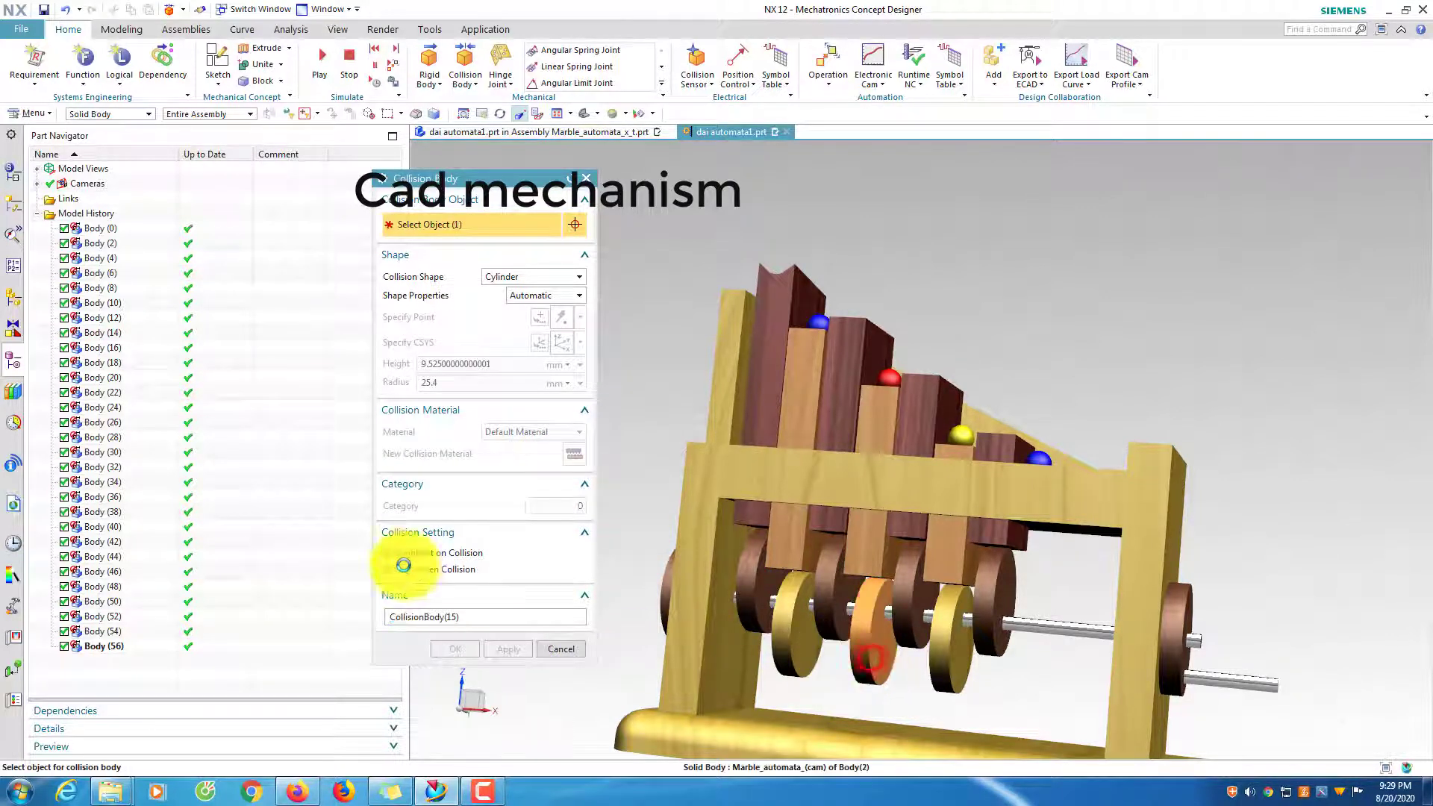
{"action": "left_click", "coordinate": [389, 554]}
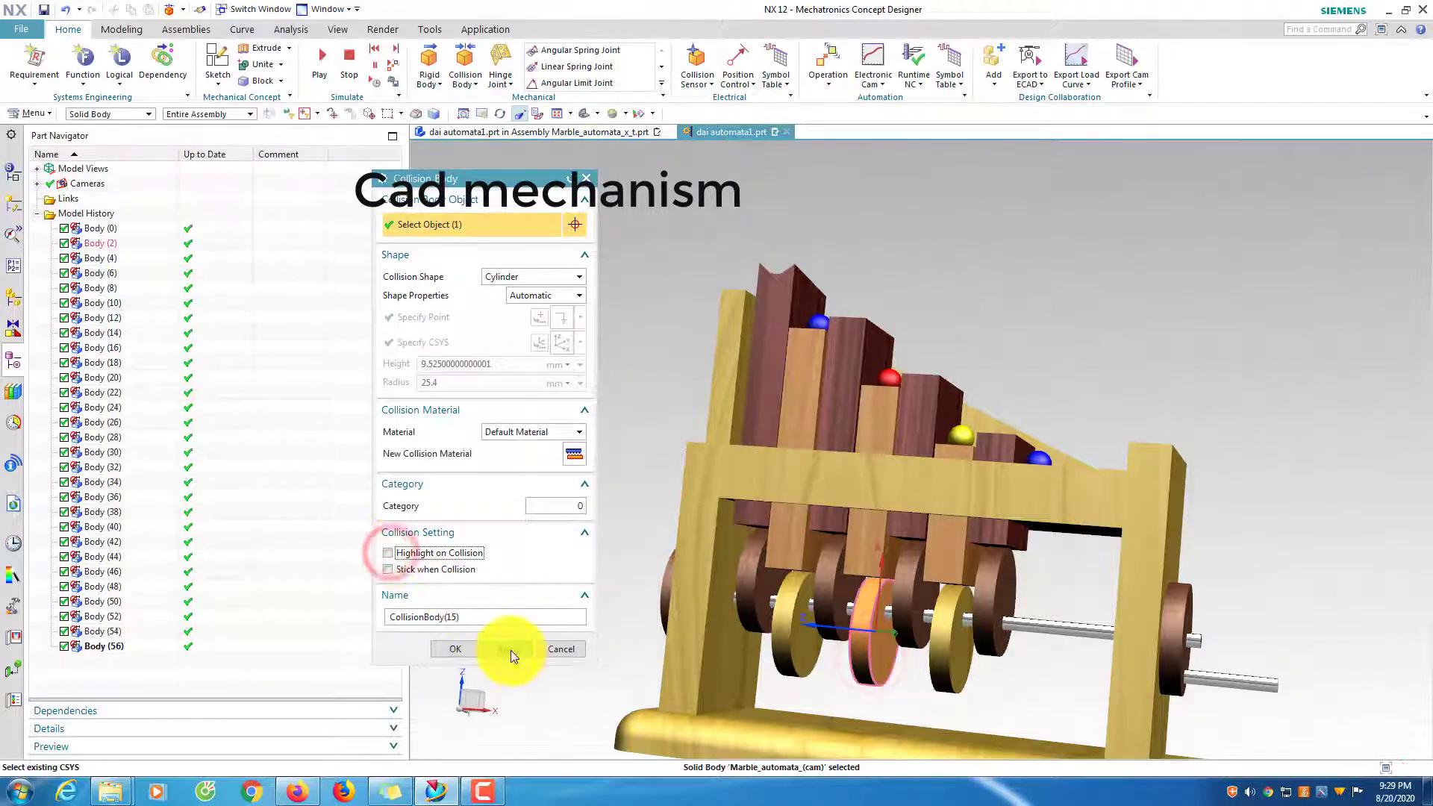
{"action": "left_click", "coordinate": [510, 648]}
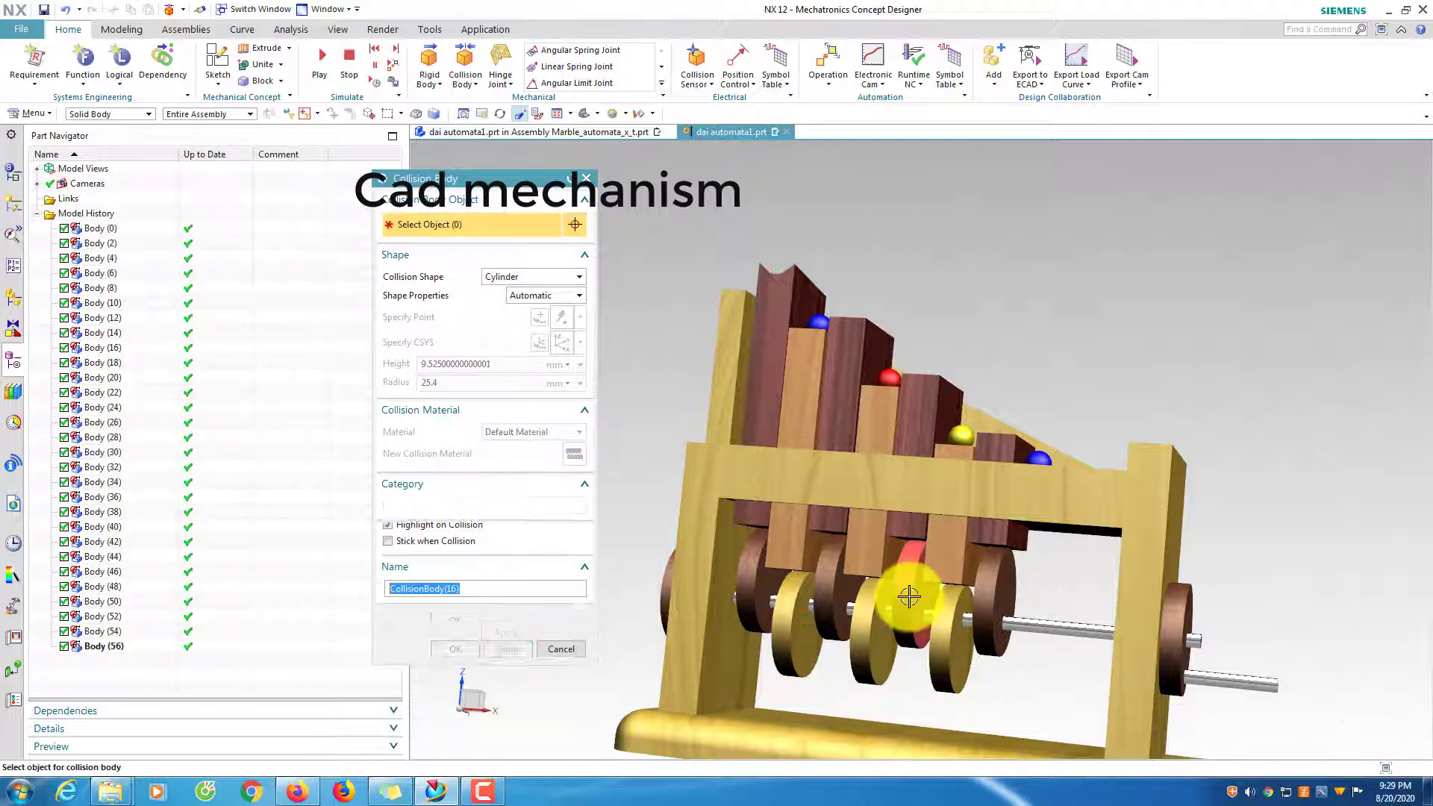
{"action": "left_click", "coordinate": [909, 597]}
{"action": "left_click", "coordinate": [403, 553]}
{"action": "left_click", "coordinate": [505, 649]}
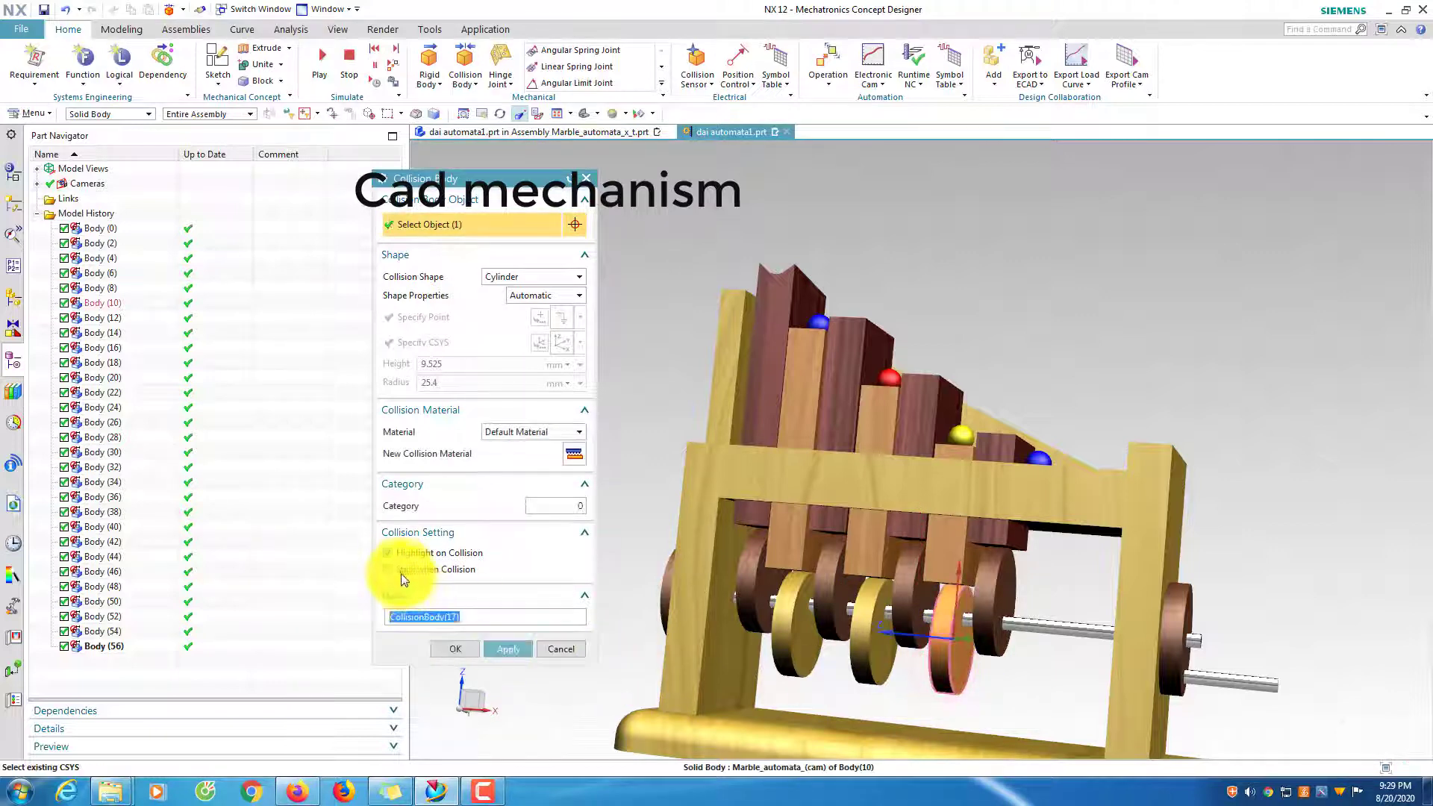
Create cylinder collision bodies for the last two cams, then orbit to a three-quarter view.
{"action": "left_click", "coordinate": [387, 553]}
{"action": "left_click", "coordinate": [505, 648]}
{"action": "left_click", "coordinate": [996, 590]}
{"action": "left_click", "coordinate": [389, 553]}
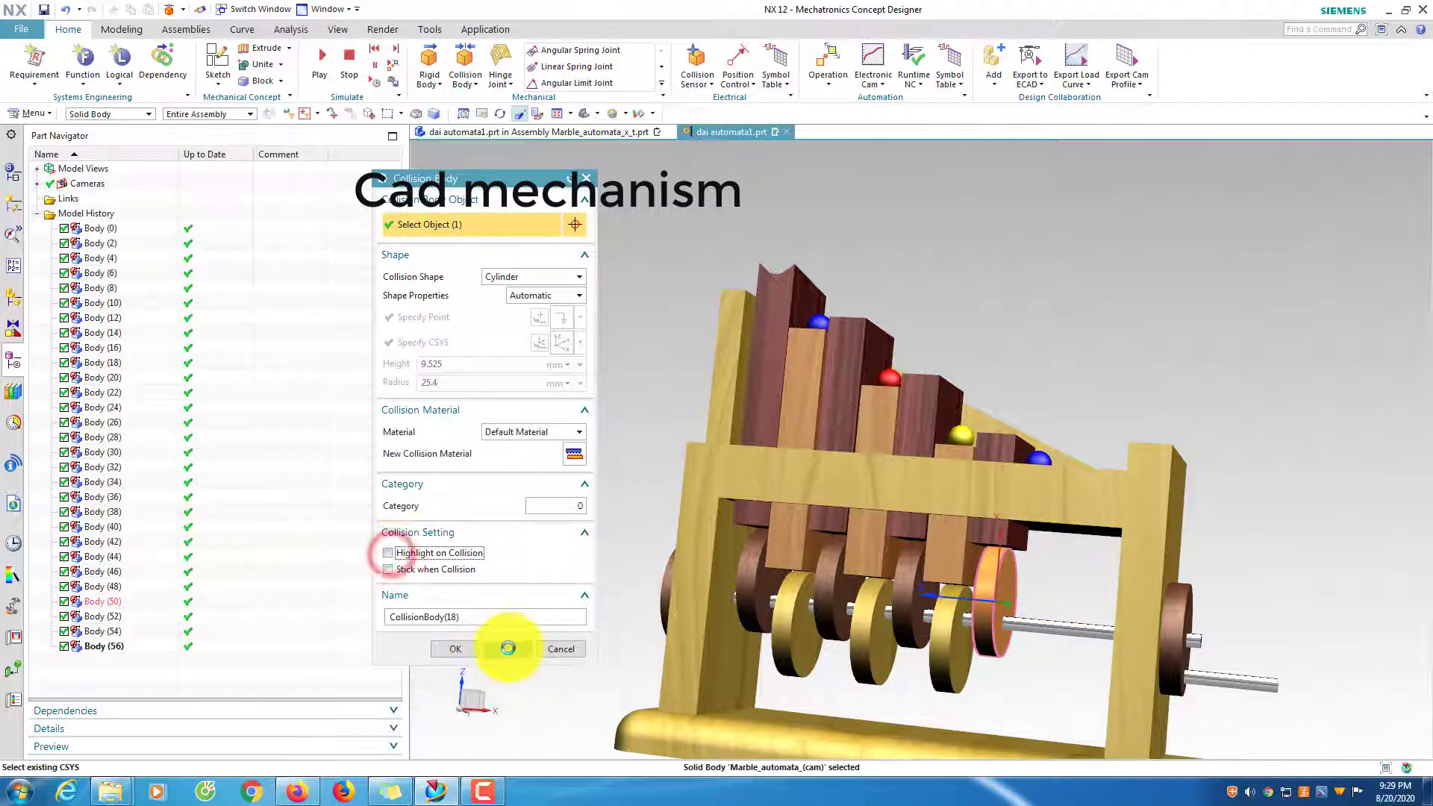
{"action": "left_click", "coordinate": [508, 648]}
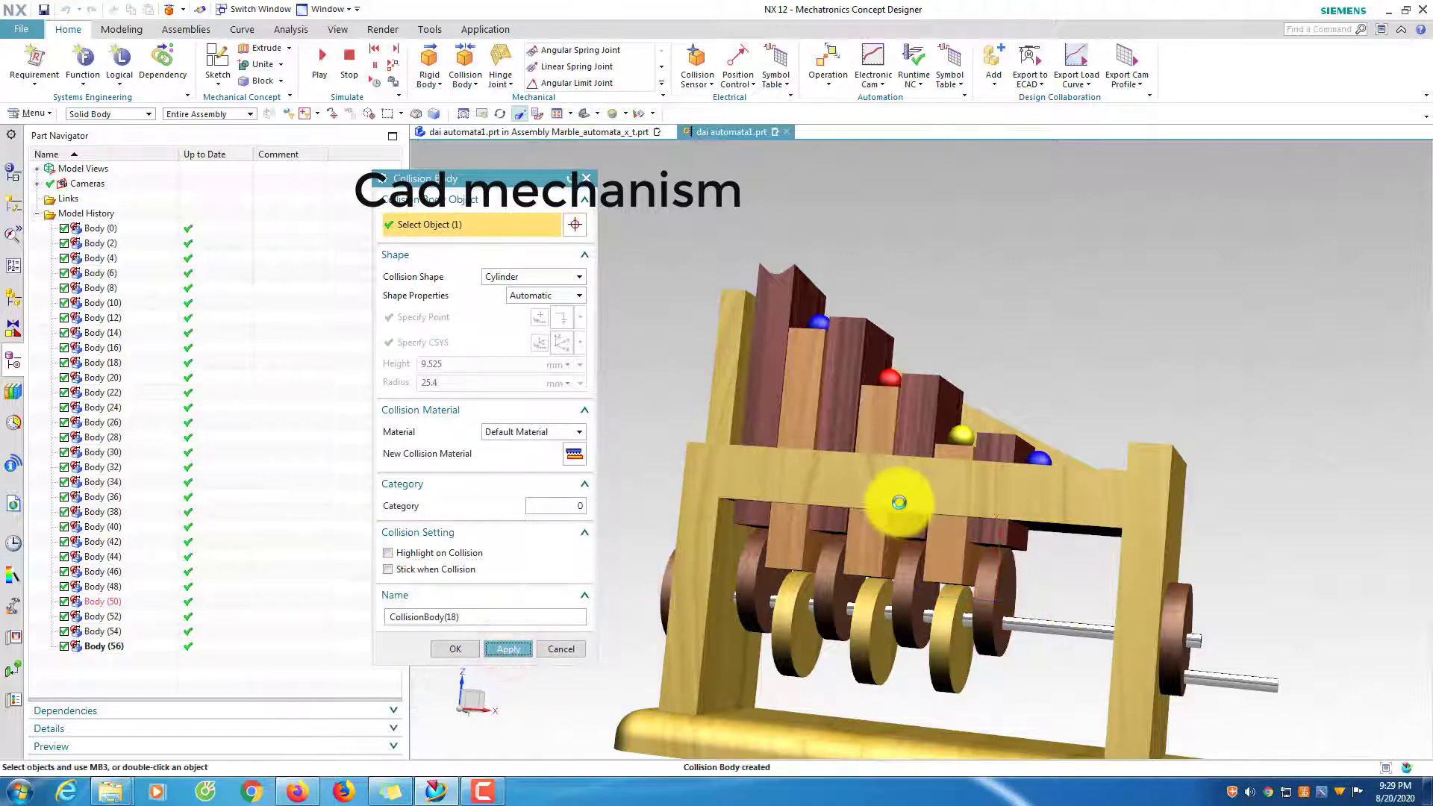
{"action": "middle_click_drag", "start_coordinate": [896, 495], "coordinate": [1001, 454]}
{"action": "mouse_move", "coordinate": [1021, 352]}
{"action": "middle_mouse_down"}
{"action": "mouse_move", "coordinate": [1017, 371]}
{"action": "mouse_move", "coordinate": [1024, 359]}
{"action": "middle_mouse_up"}
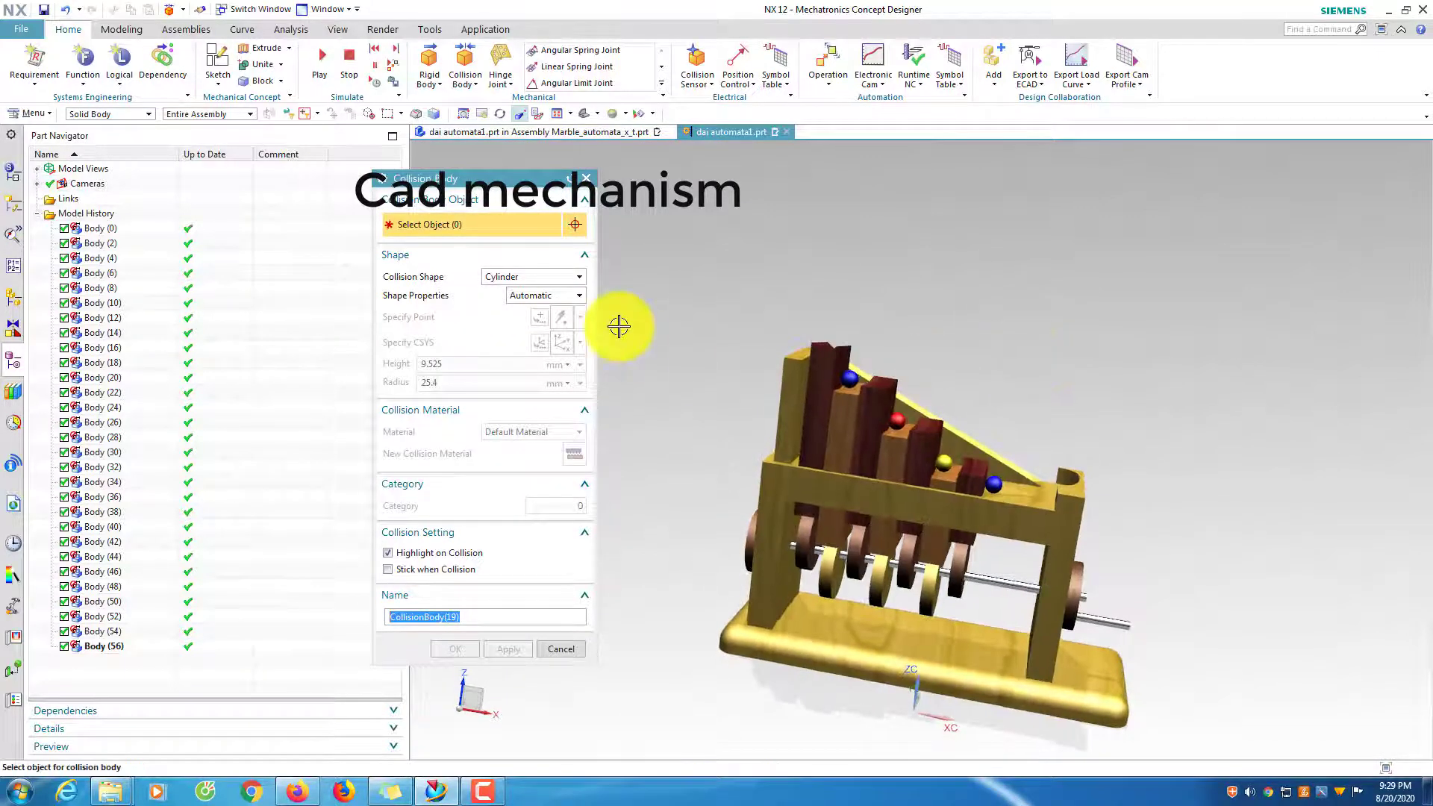
Make one Mesh collision body from the backstop, top ramp, vertical plank and rear frame parts.
{"action": "left_click", "coordinate": [536, 278]}
{"action": "left_click", "coordinate": [503, 369]}
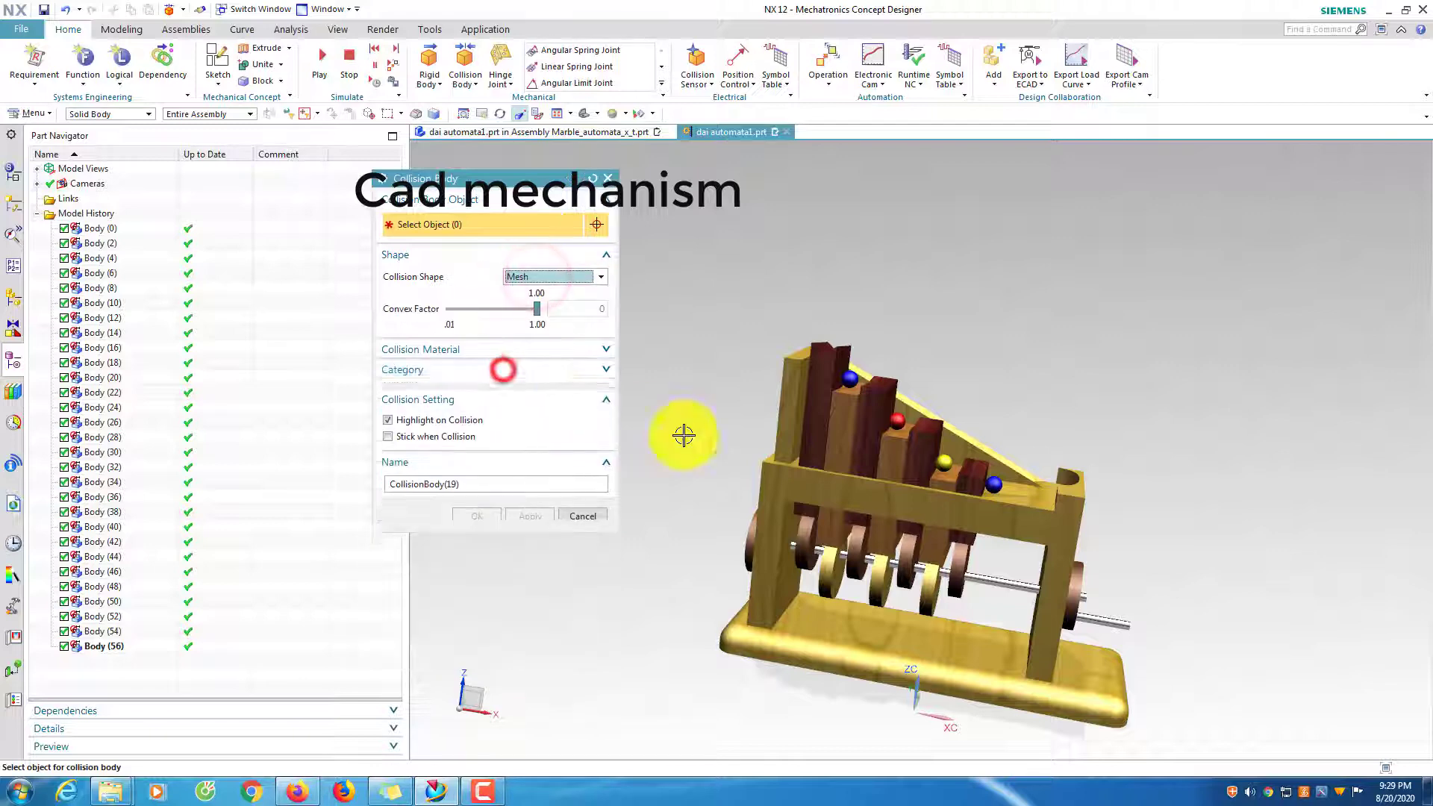
{"action": "left_click", "coordinate": [793, 403]}
{"action": "left_click", "coordinate": [821, 480]}
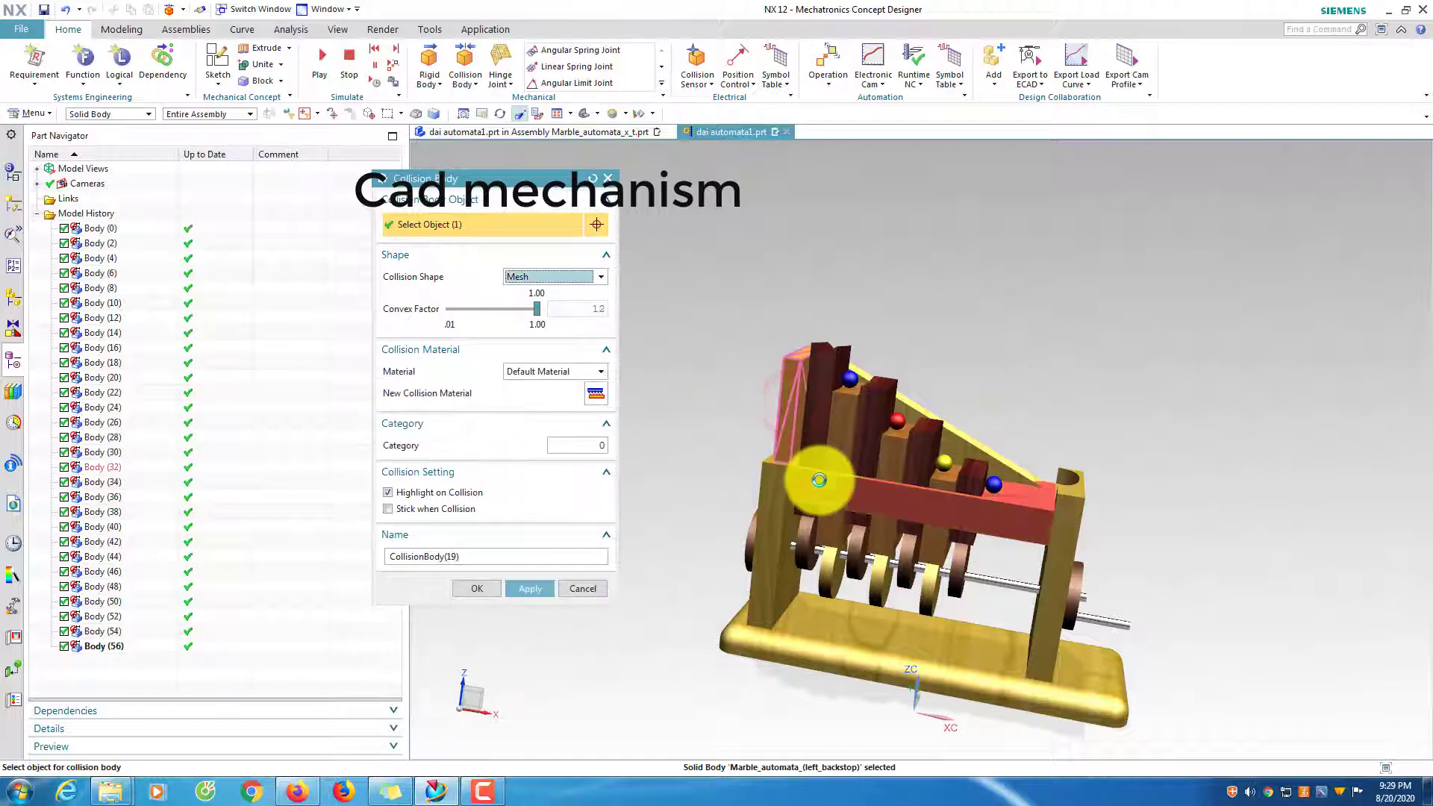
{"action": "left_click", "coordinate": [911, 404]}
{"action": "middle_click_drag", "start_coordinate": [1047, 403], "coordinate": [1087, 492]}
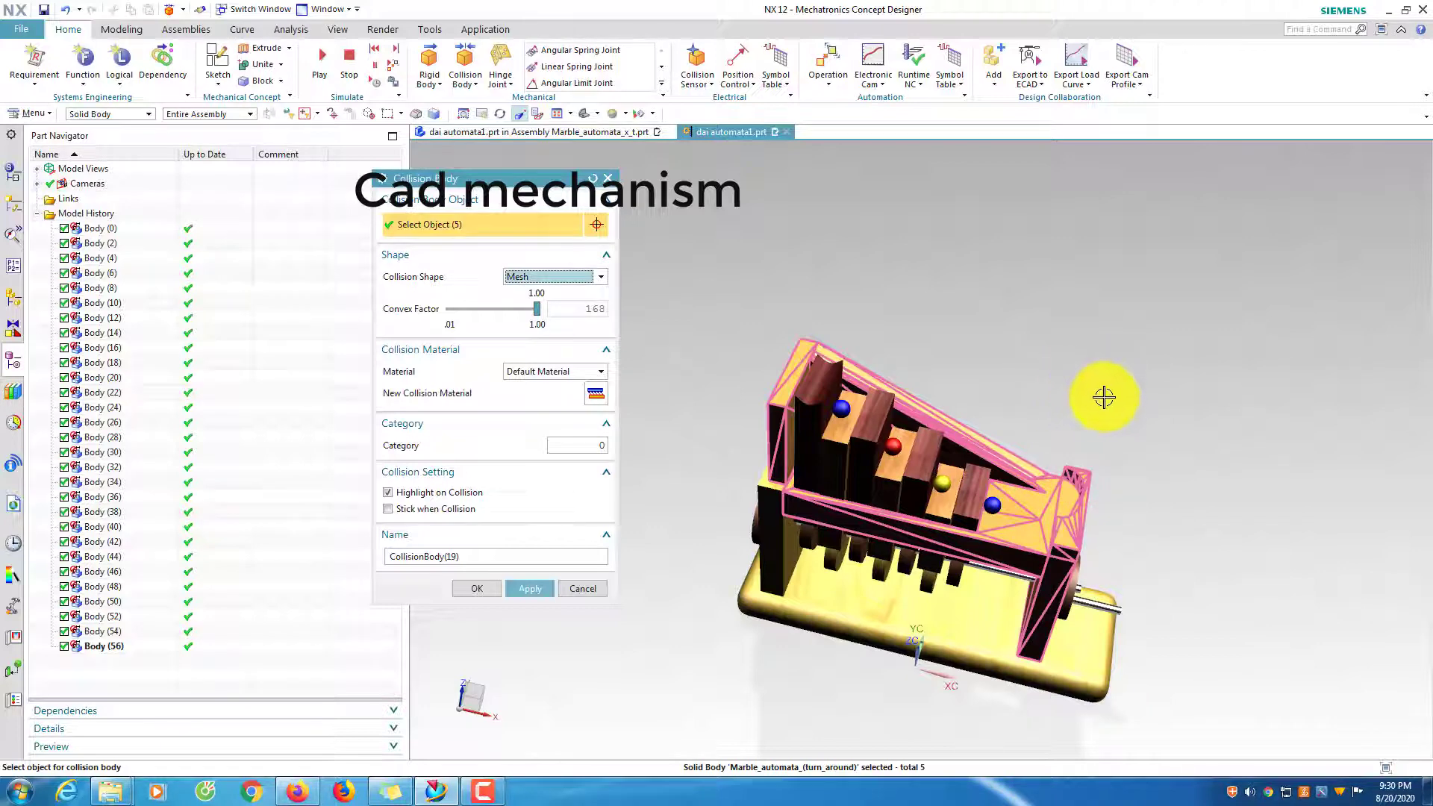
{"action": "mouse_move", "coordinate": [1058, 397]}
{"action": "middle_mouse_down"}
{"action": "mouse_move", "coordinate": [1084, 368]}
{"action": "mouse_move", "coordinate": [1059, 352]}
{"action": "mouse_move", "coordinate": [1046, 388]}
{"action": "middle_mouse_up"}
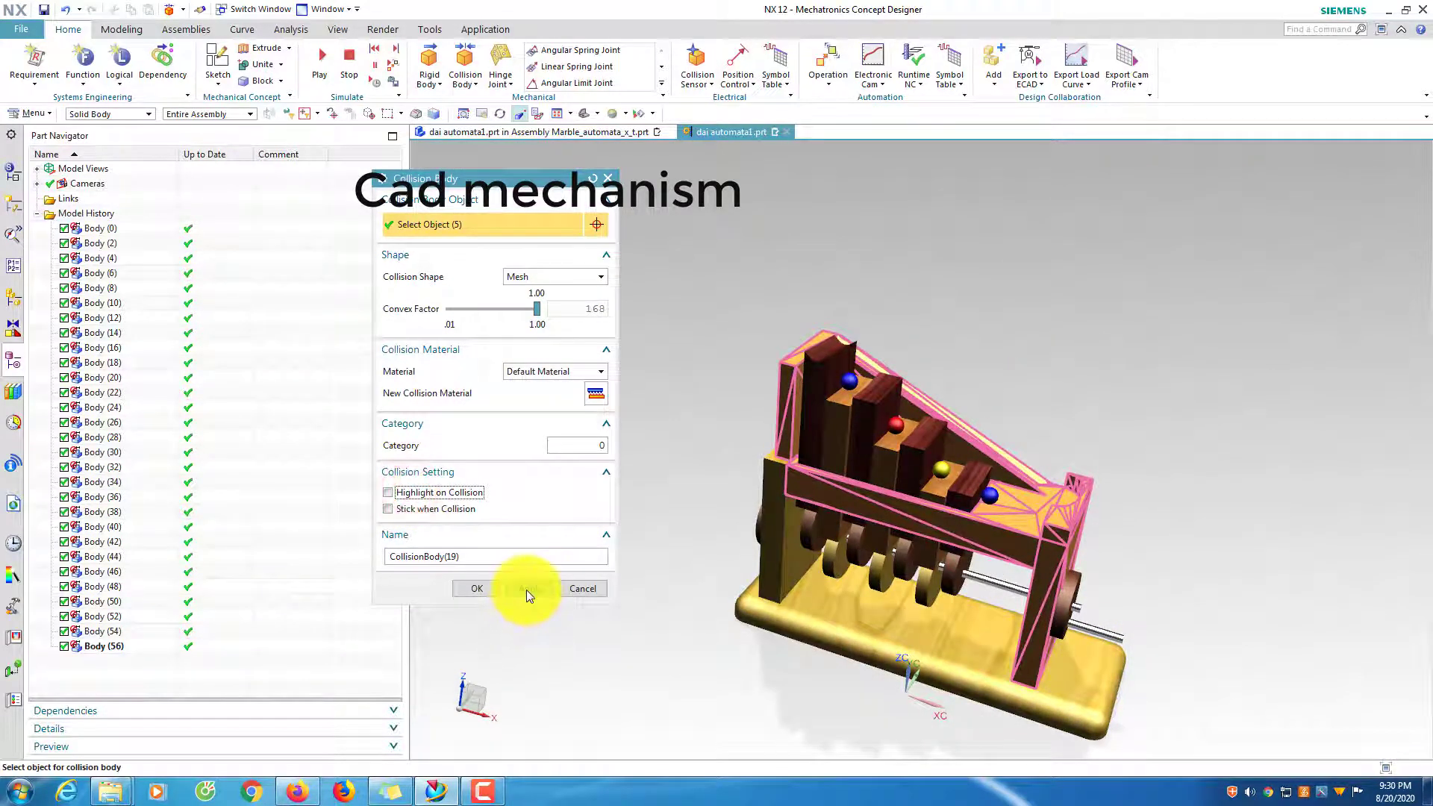
{"action": "left_click", "coordinate": [477, 588]}
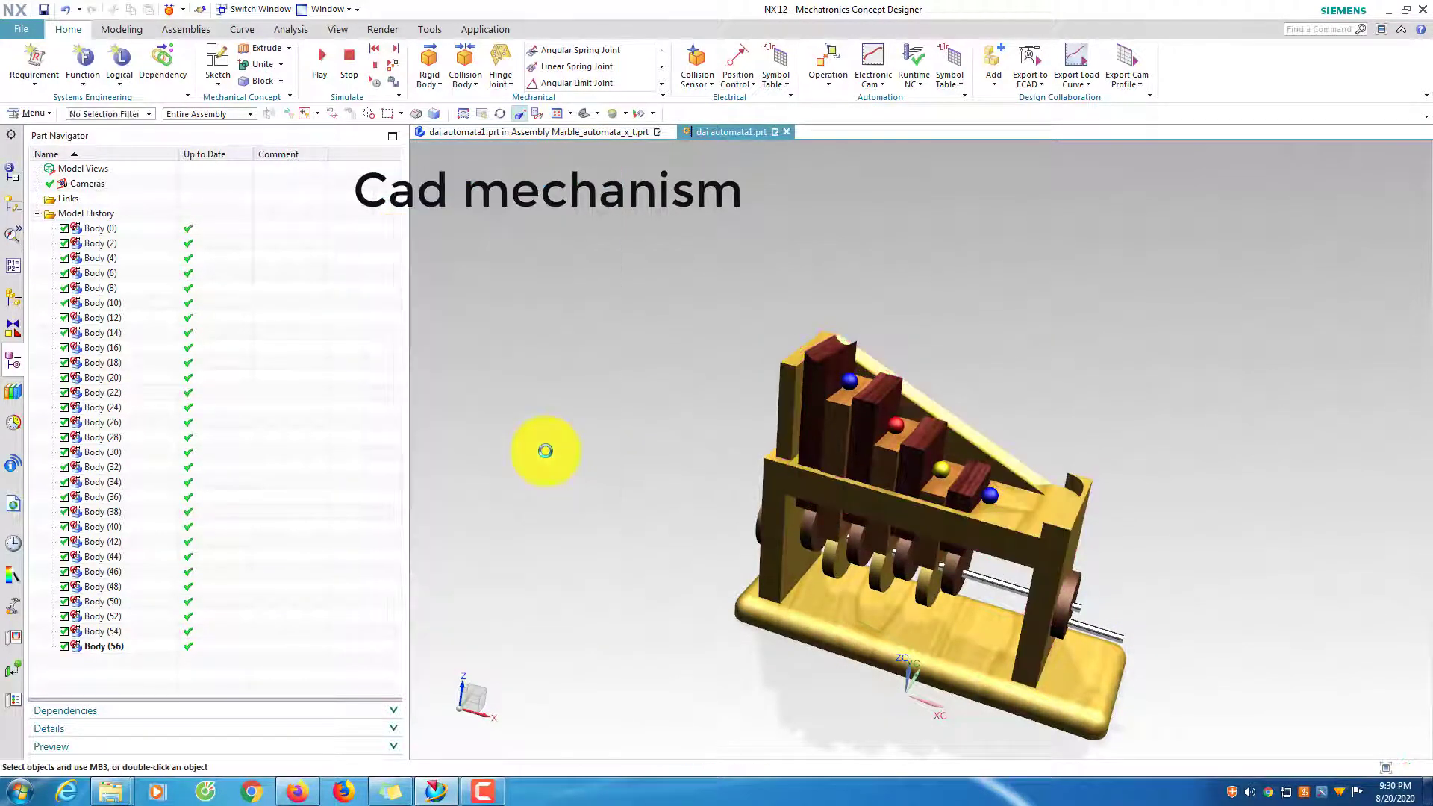
Cancel the unfinished hinge joint and anchor the yellow base board with a fixed joint, base_FixedJoint(1).
{"action": "left_click", "coordinate": [501, 63]}
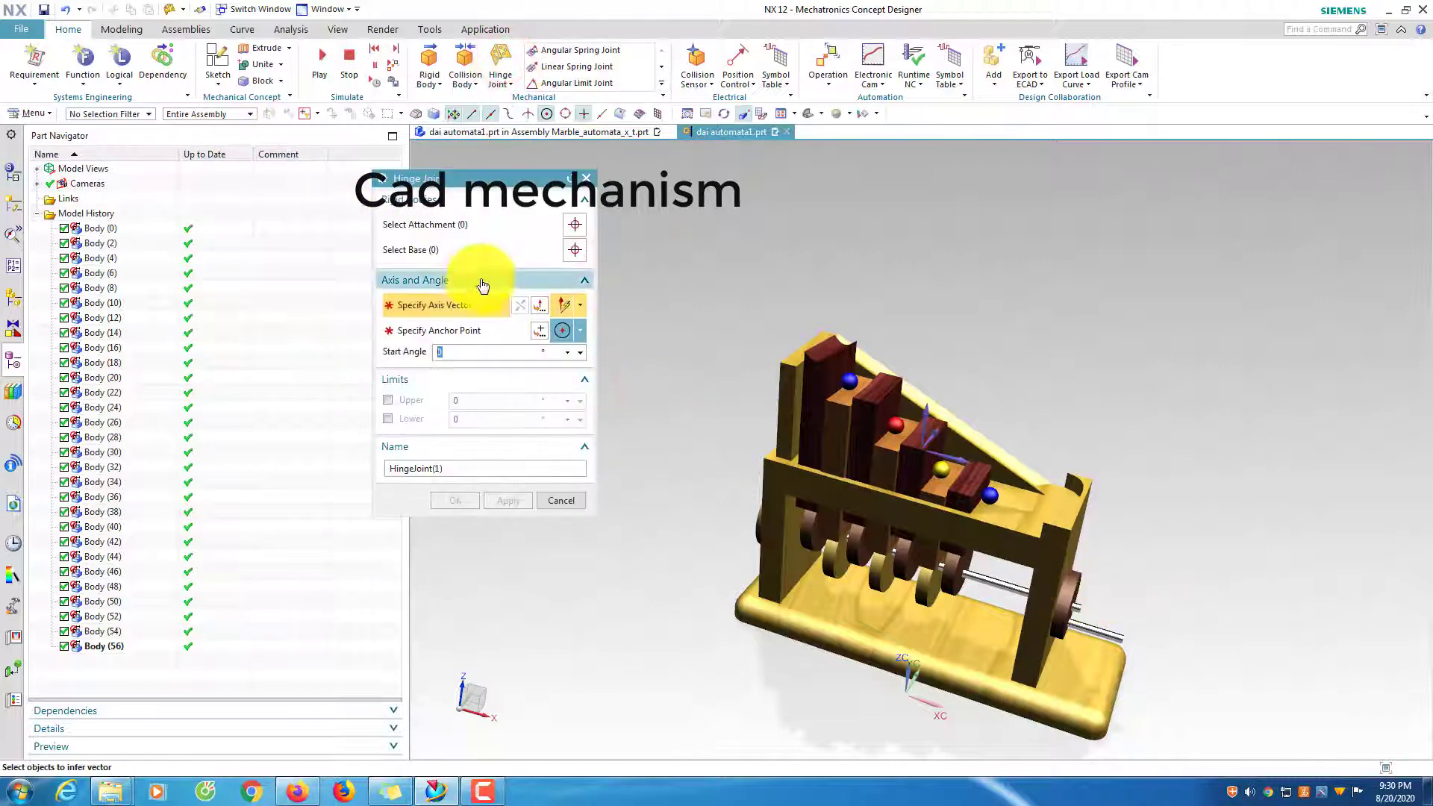
{"action": "left_click", "coordinate": [586, 179]}
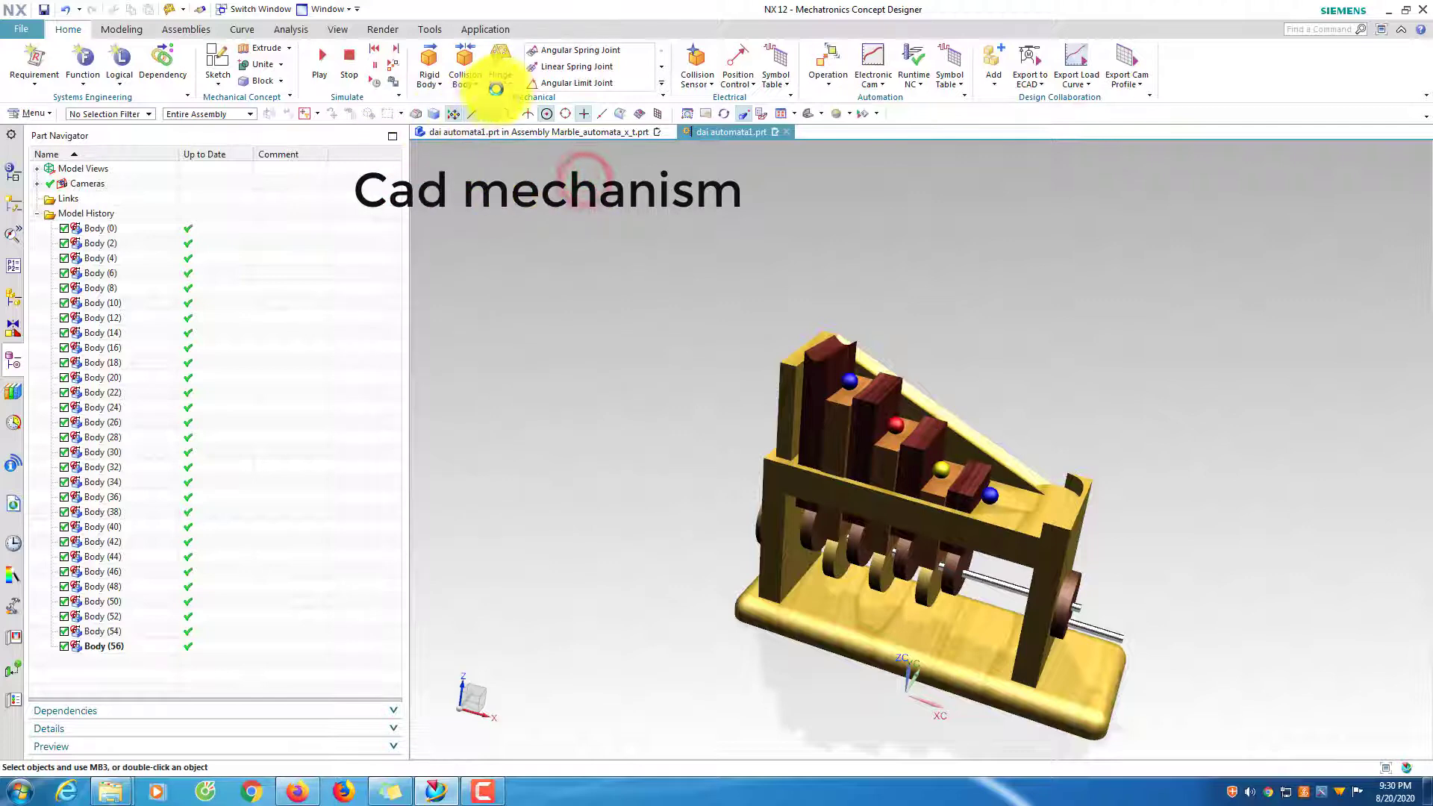
{"action": "left_click", "coordinate": [505, 87]}
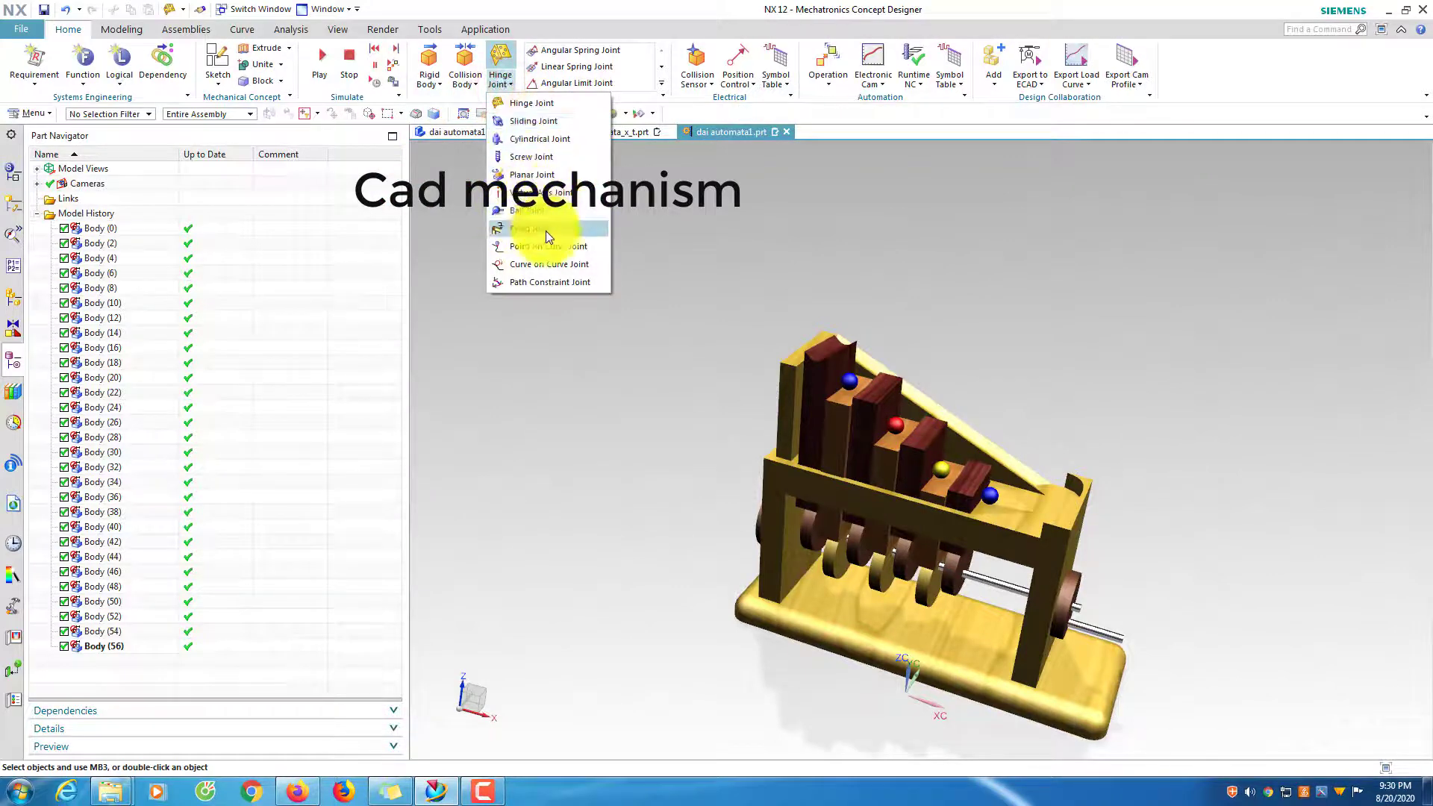
{"action": "left_click", "coordinate": [542, 236]}
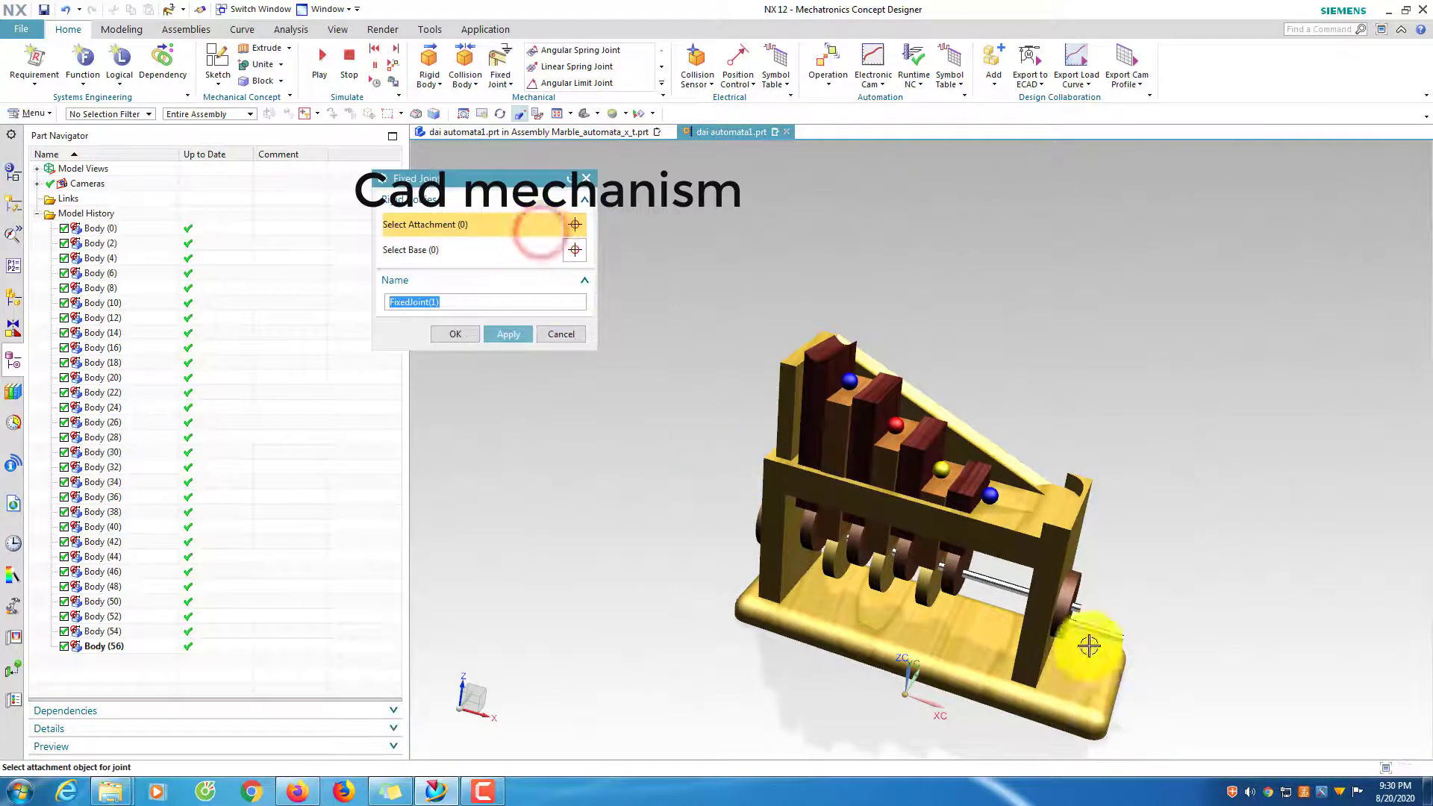
{"action": "left_click", "coordinate": [999, 556]}
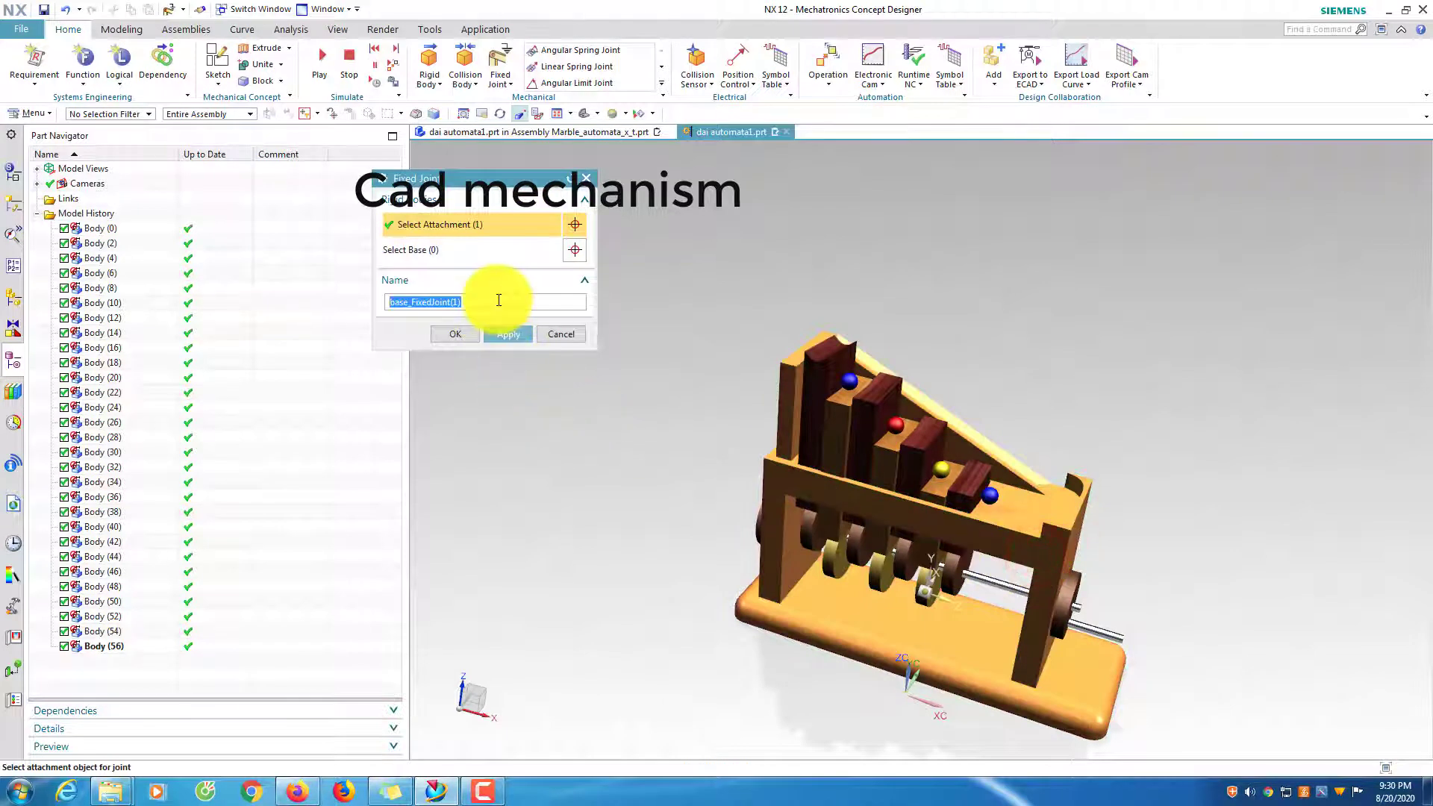
{"action": "left_click", "coordinate": [499, 337]}
{"action": "left_click", "coordinate": [451, 333]}
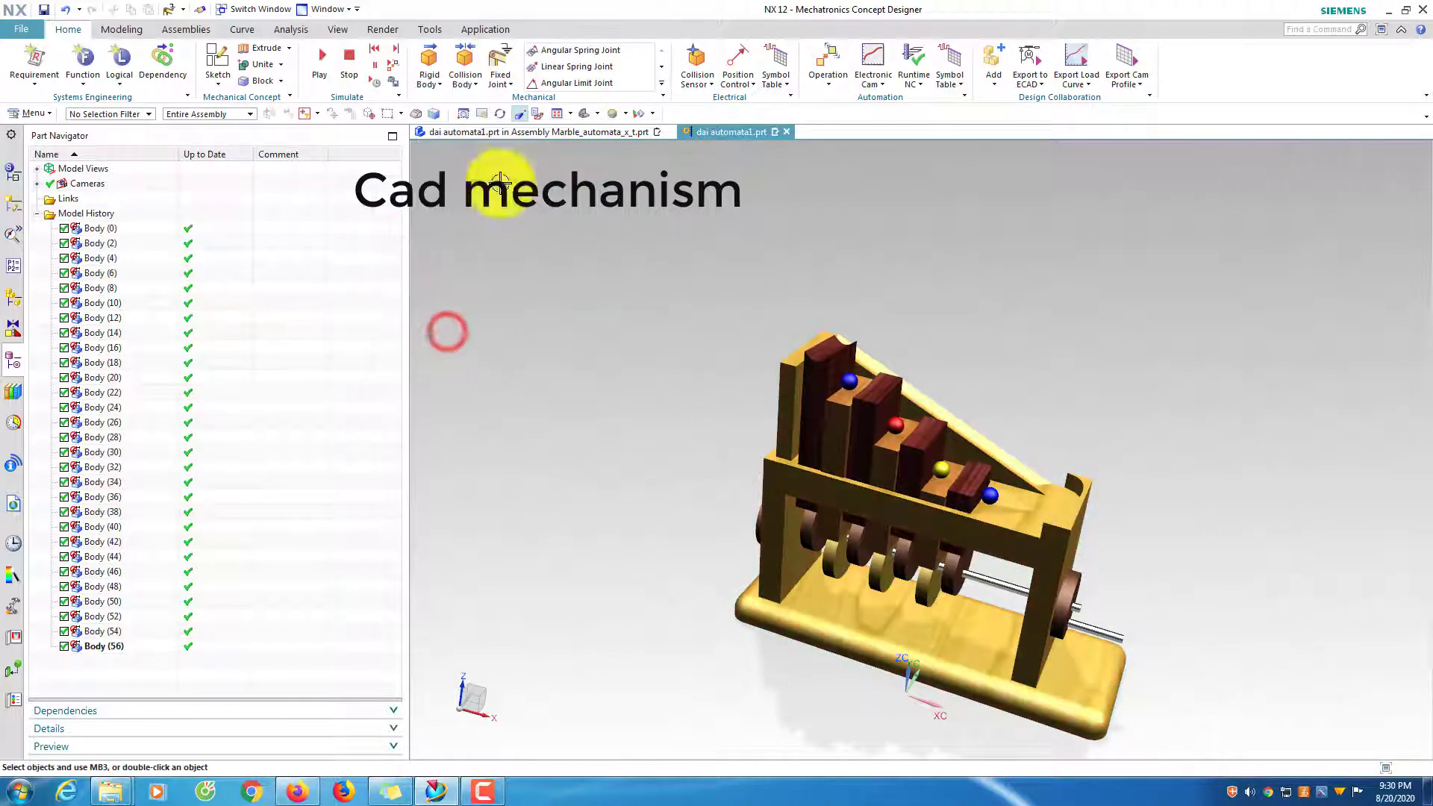
Start a hinge joint with the cam shaft as the rotating part and the frame as the base.
{"action": "left_click", "coordinate": [507, 84]}
{"action": "left_click", "coordinate": [522, 107]}
{"action": "left_click", "coordinate": [450, 224]}
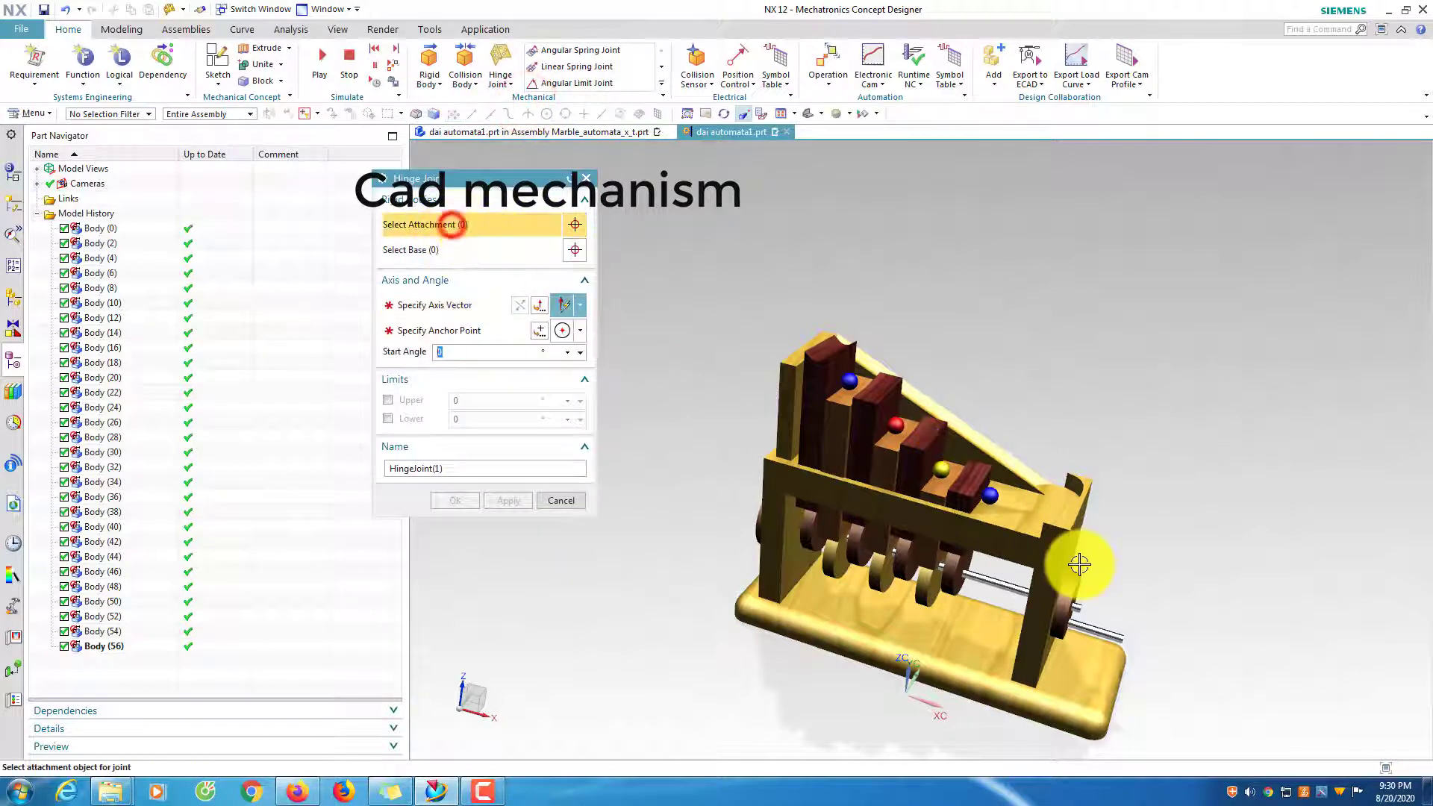
{"action": "scroll", "coordinate": [1086, 597], "scroll_direction": "up", "scroll_amount": 4}
{"action": "left_click", "coordinate": [1061, 635]}
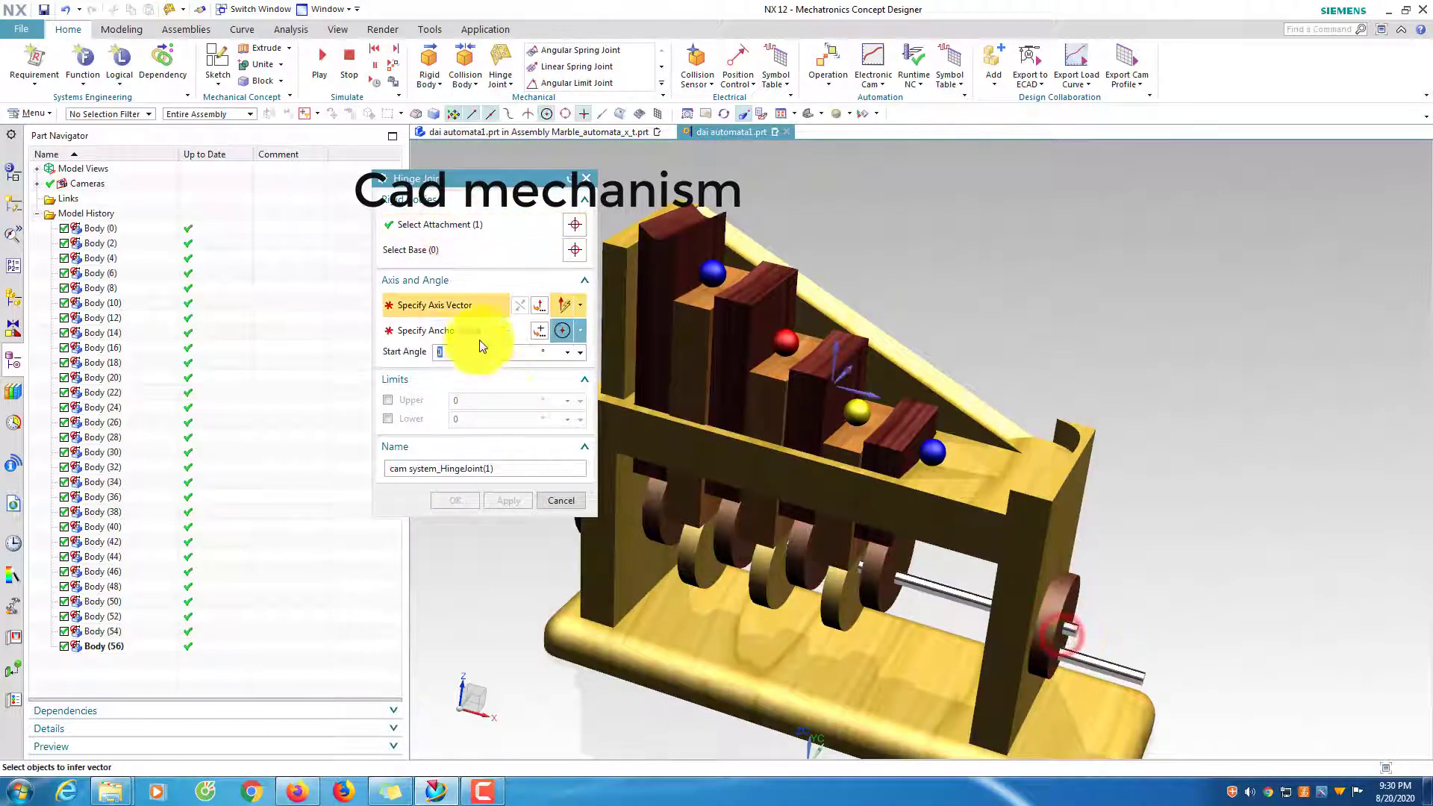
{"action": "left_click", "coordinate": [444, 250]}
{"action": "left_click", "coordinate": [945, 526]}
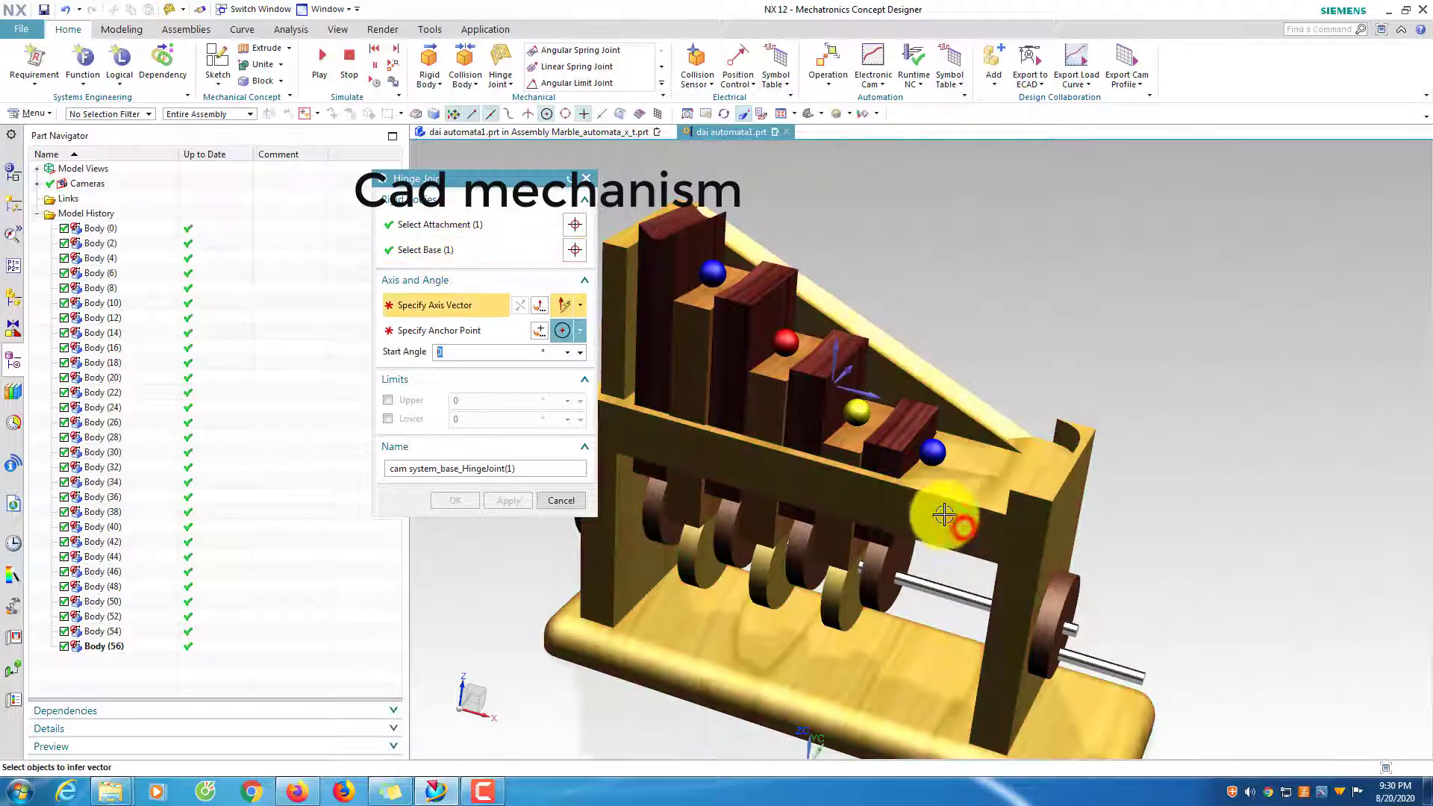
Set the hinge axis along the shaft, anchor it at the shaft-end centre, and apply the joint.
{"action": "left_click", "coordinate": [433, 303]}
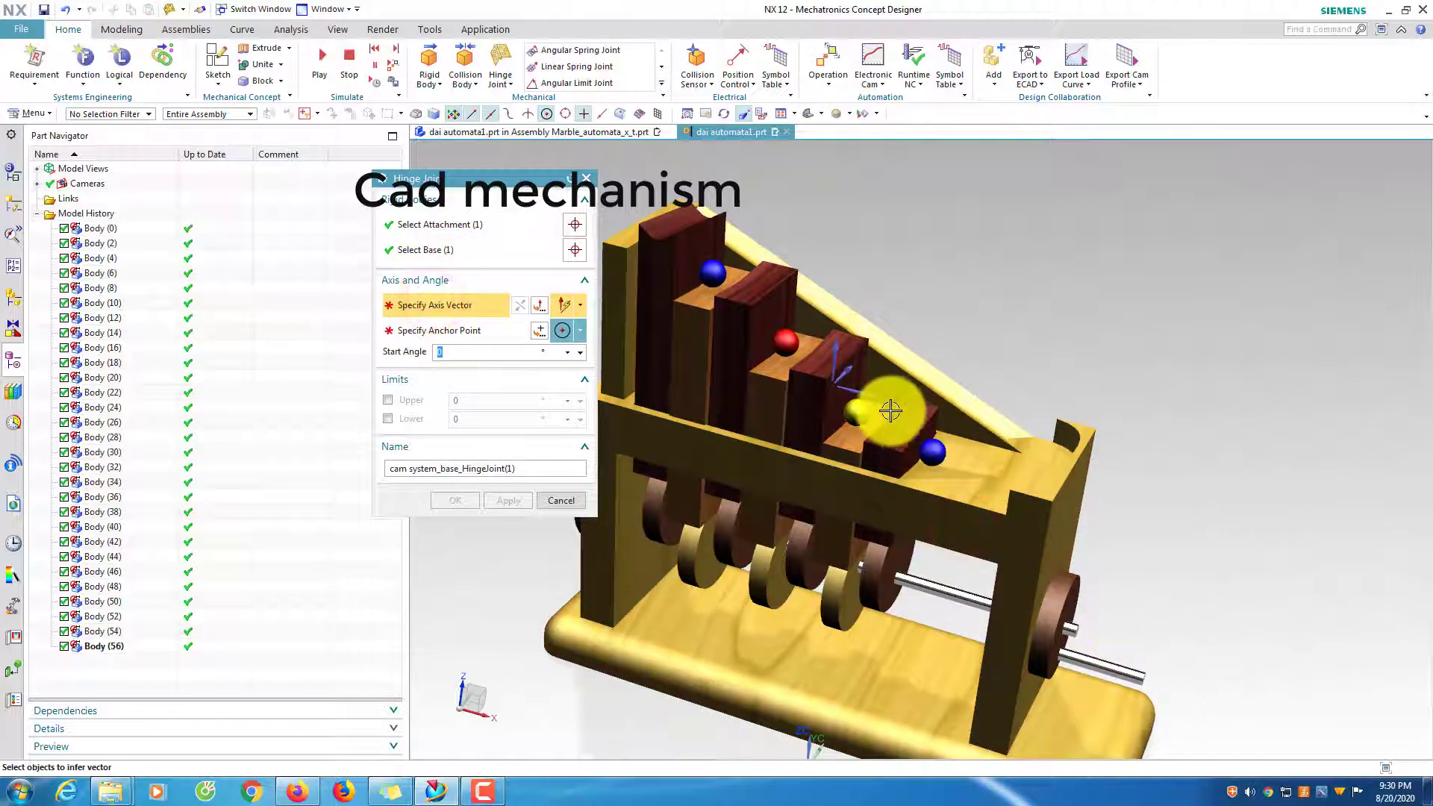
{"action": "left_click", "coordinate": [871, 395]}
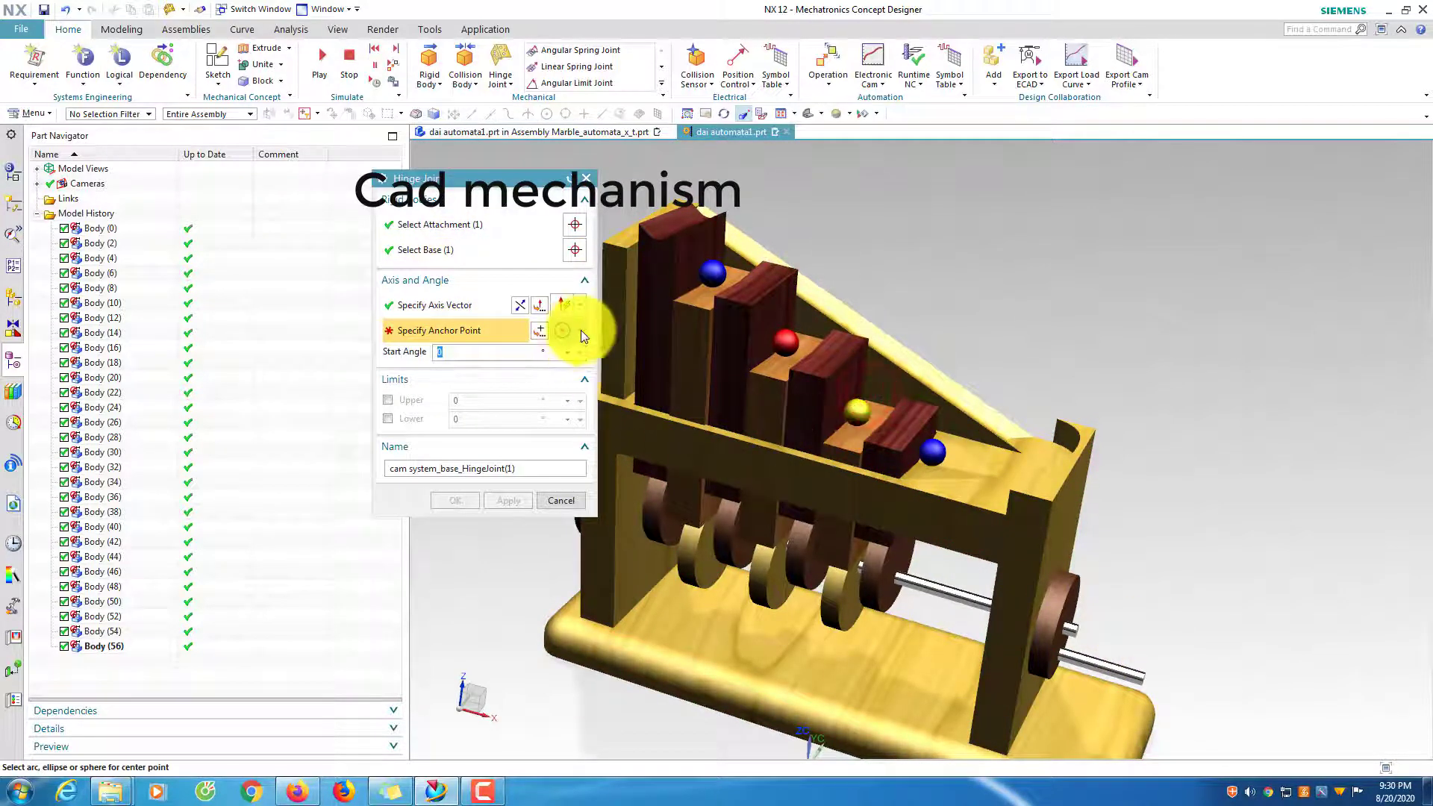
{"action": "scroll", "coordinate": [1109, 639], "scroll_direction": "up", "scroll_amount": 5}
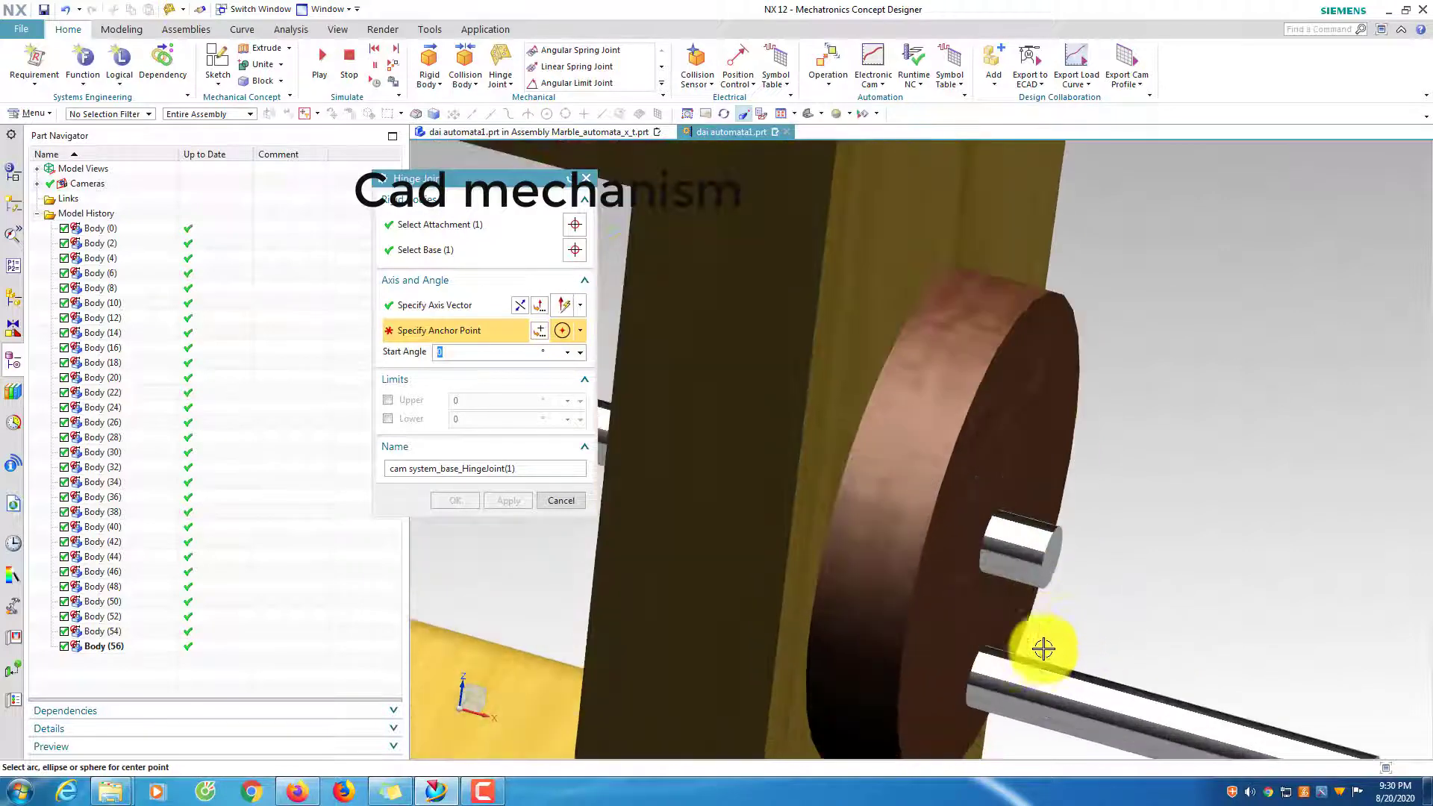
{"action": "left_click", "coordinate": [1051, 532]}
{"action": "scroll", "coordinate": [1178, 551], "scroll_direction": "down", "scroll_amount": 5}
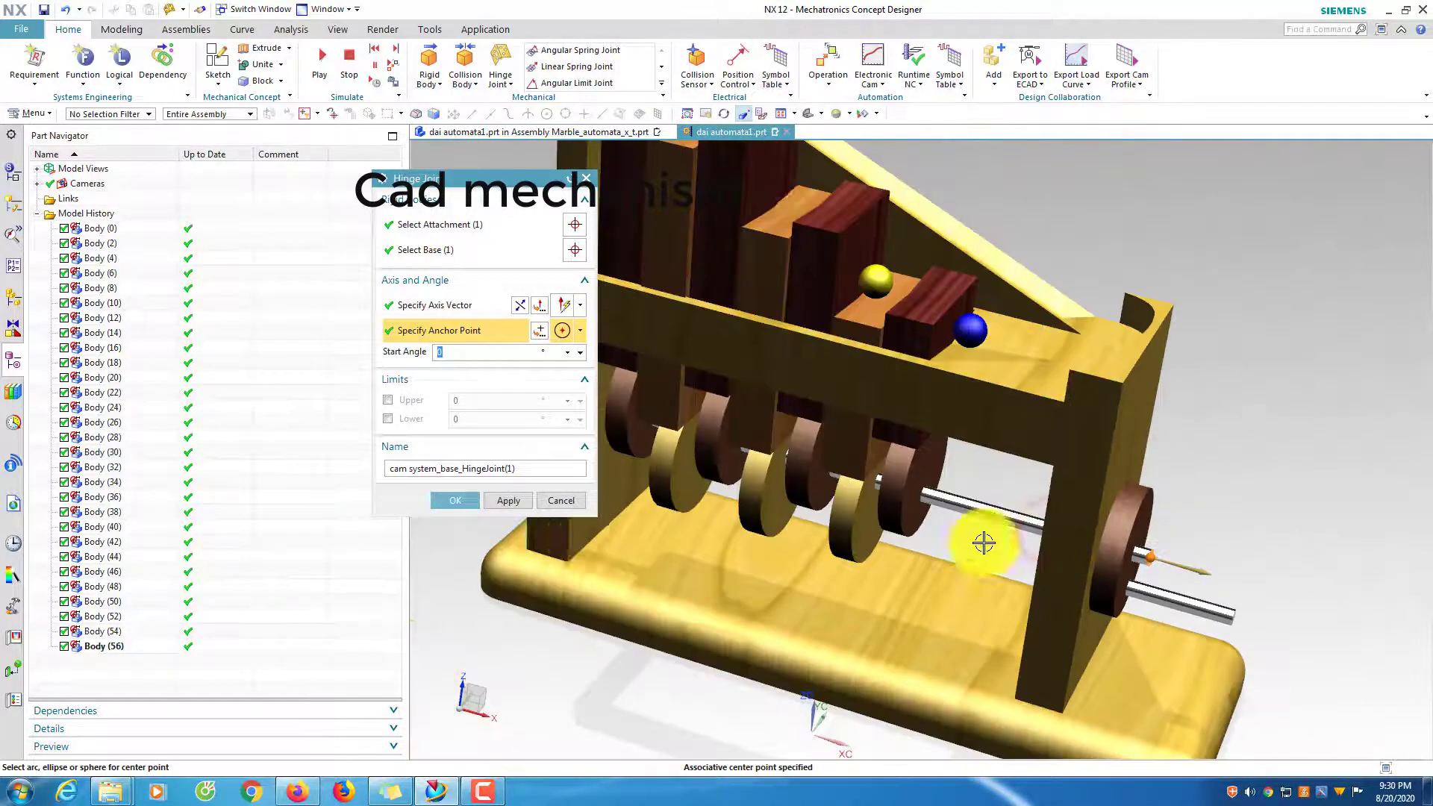
{"action": "left_click", "coordinate": [519, 502]}
{"action": "scroll", "coordinate": [992, 612], "scroll_direction": "down", "scroll_amount": 4}
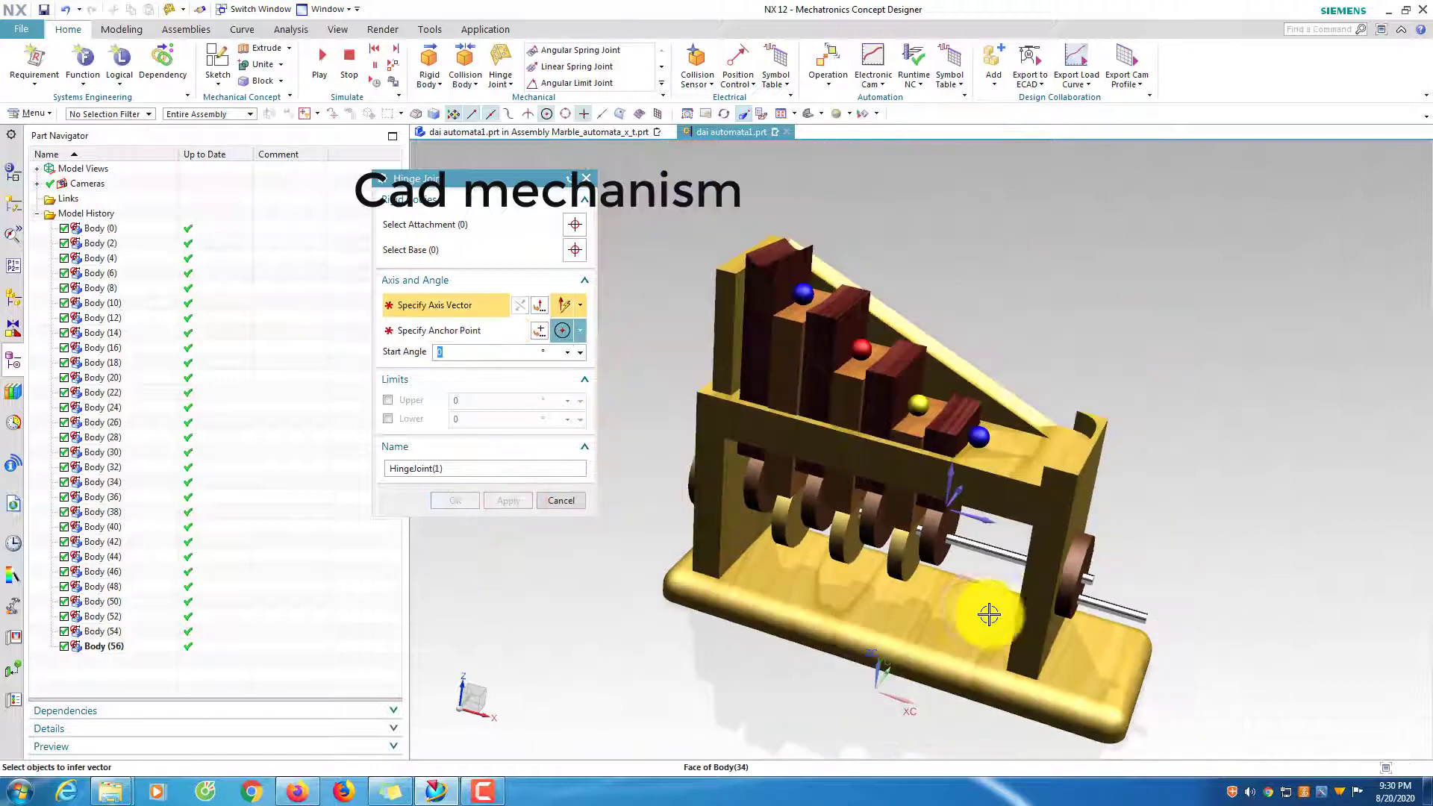
Switch from Hinge to Sliding Joint, turn the view toward the ramp, and pick the tall top block.
{"action": "left_click", "coordinate": [586, 178]}
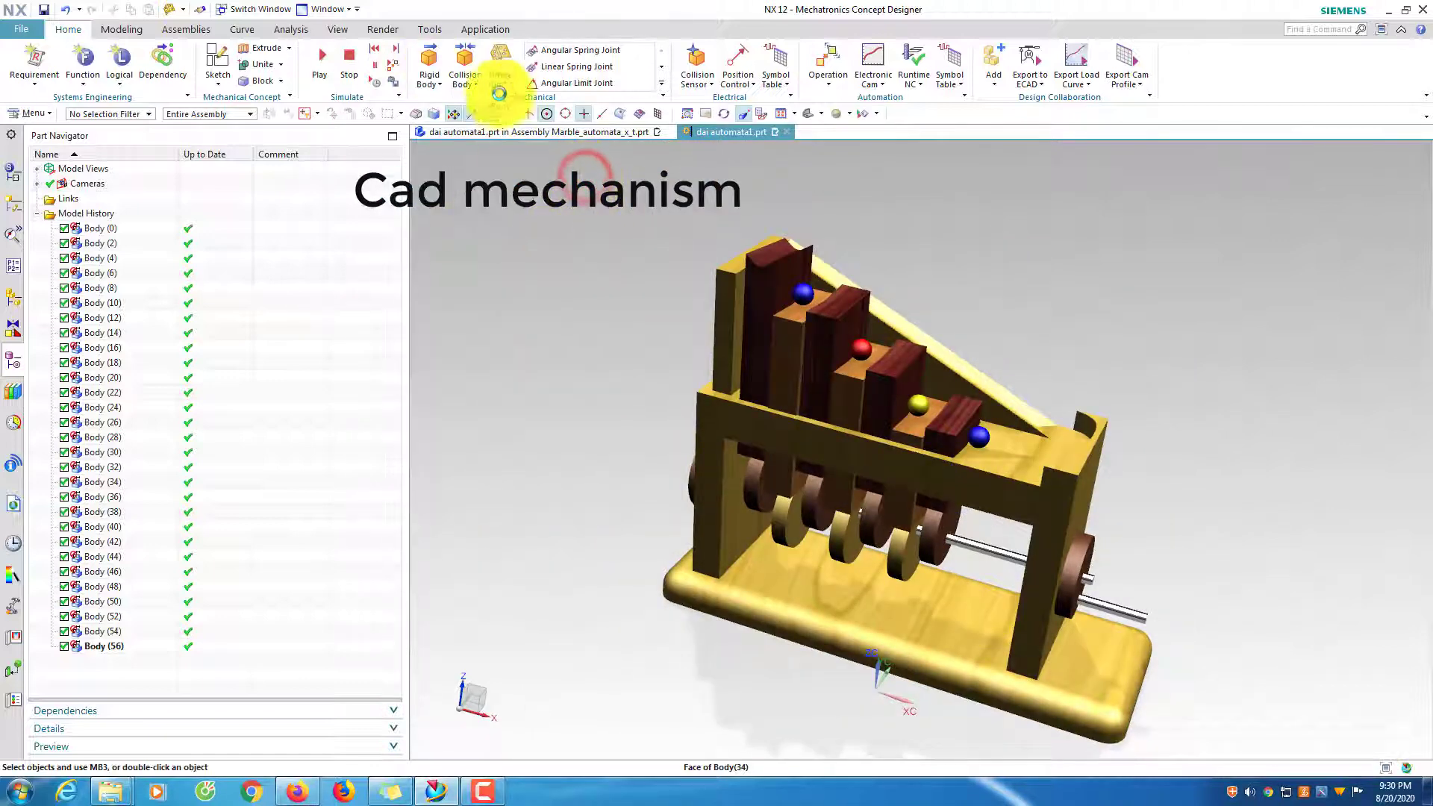
{"action": "left_click", "coordinate": [509, 84]}
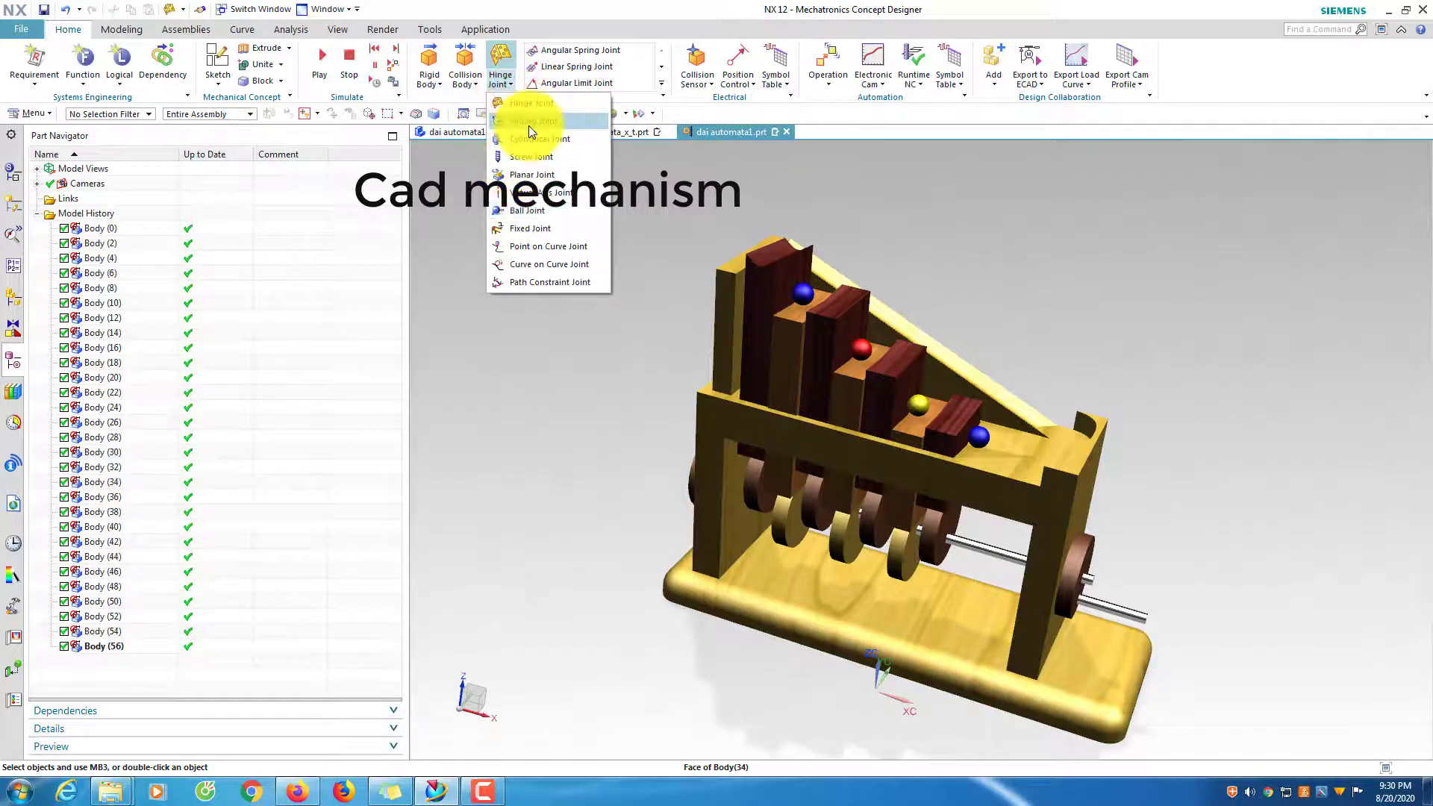
{"action": "left_click", "coordinate": [529, 129]}
{"action": "middle_click_drag", "start_coordinate": [825, 407], "coordinate": [727, 343]}
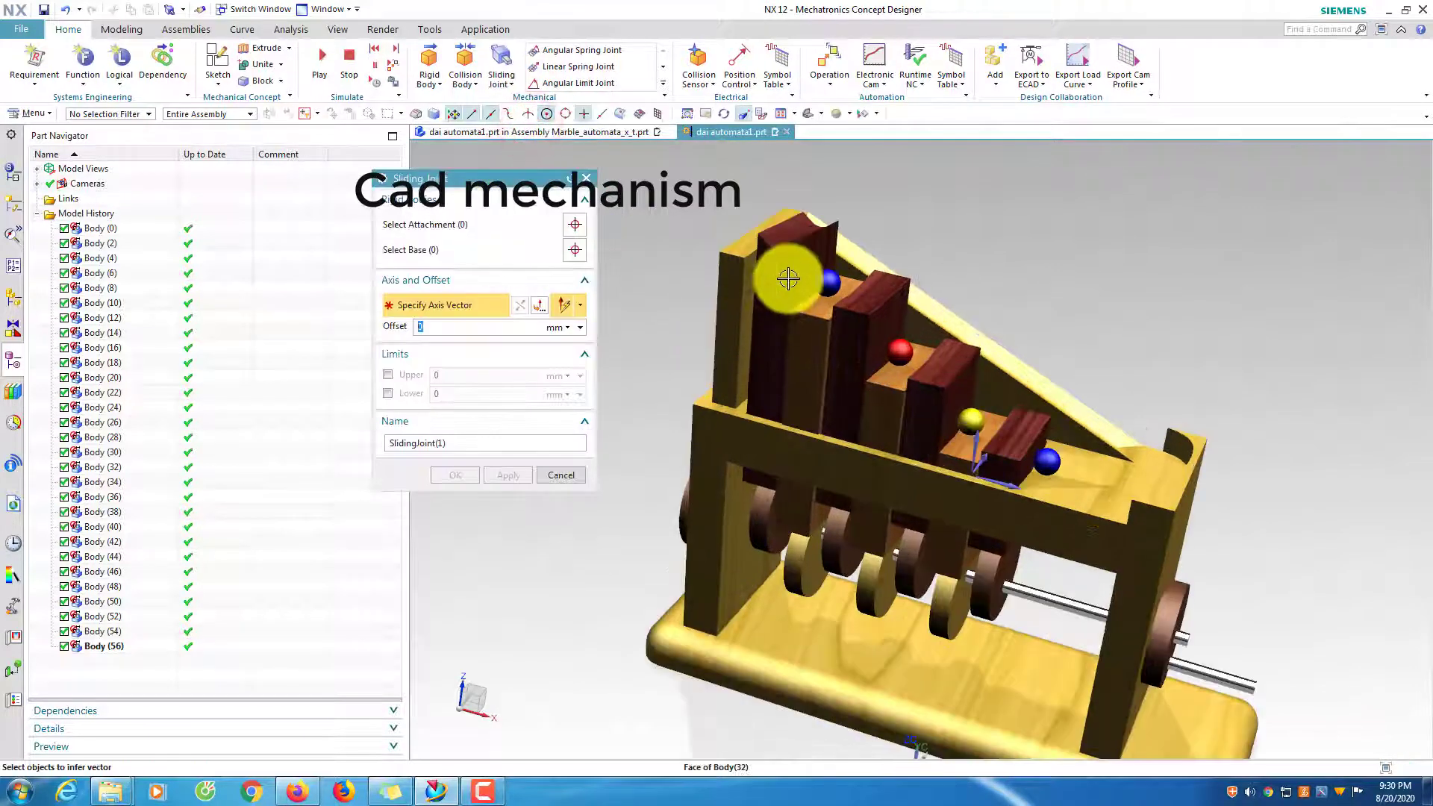
{"action": "left_click", "coordinate": [512, 221]}
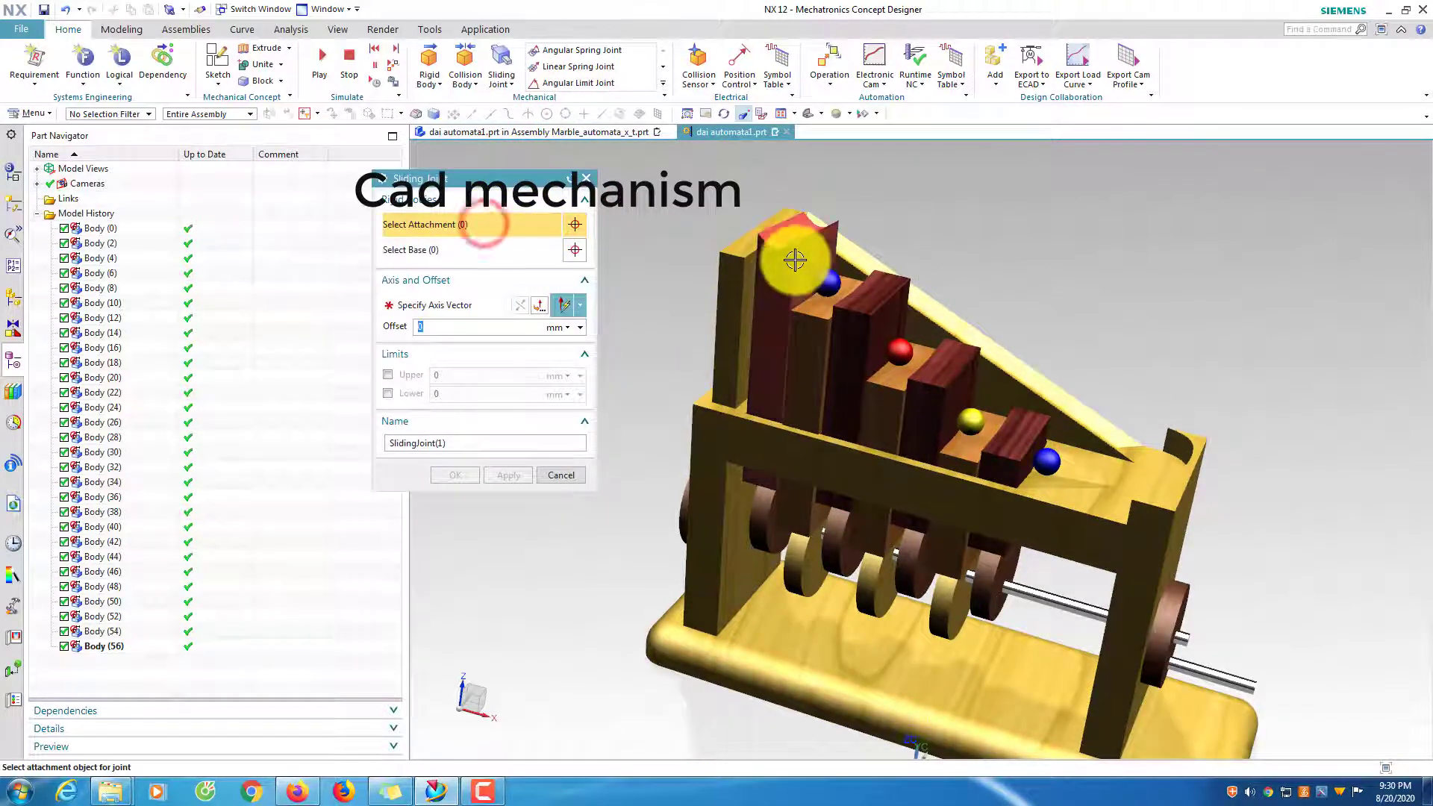